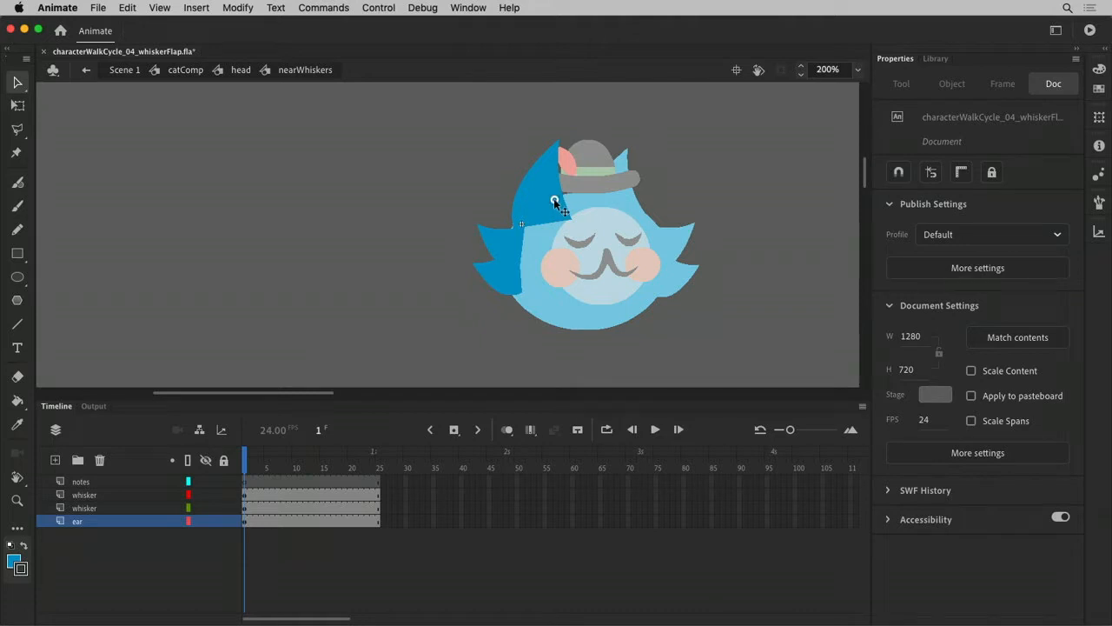
# Step: Review the frames inside the whisker symbol and the nearWhiskers and head timelines, ending at the catComp timeline
pyautogui.doubleClick(553, 198)
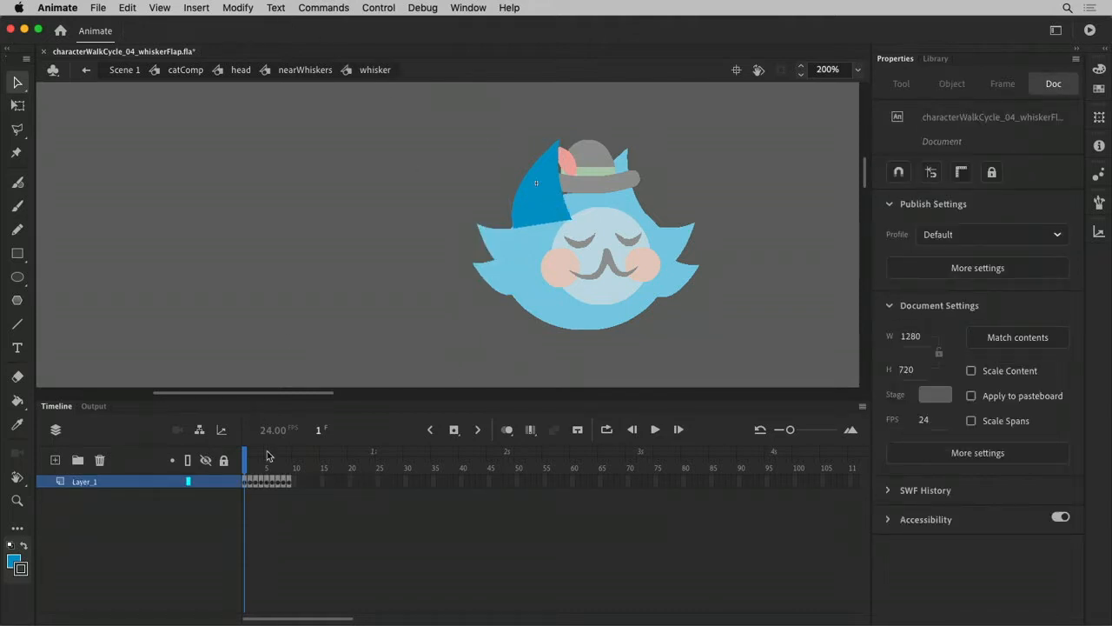
pyautogui.moveTo(247, 463); pyautogui.dragTo(137, 444)
pyautogui.click(298, 69)
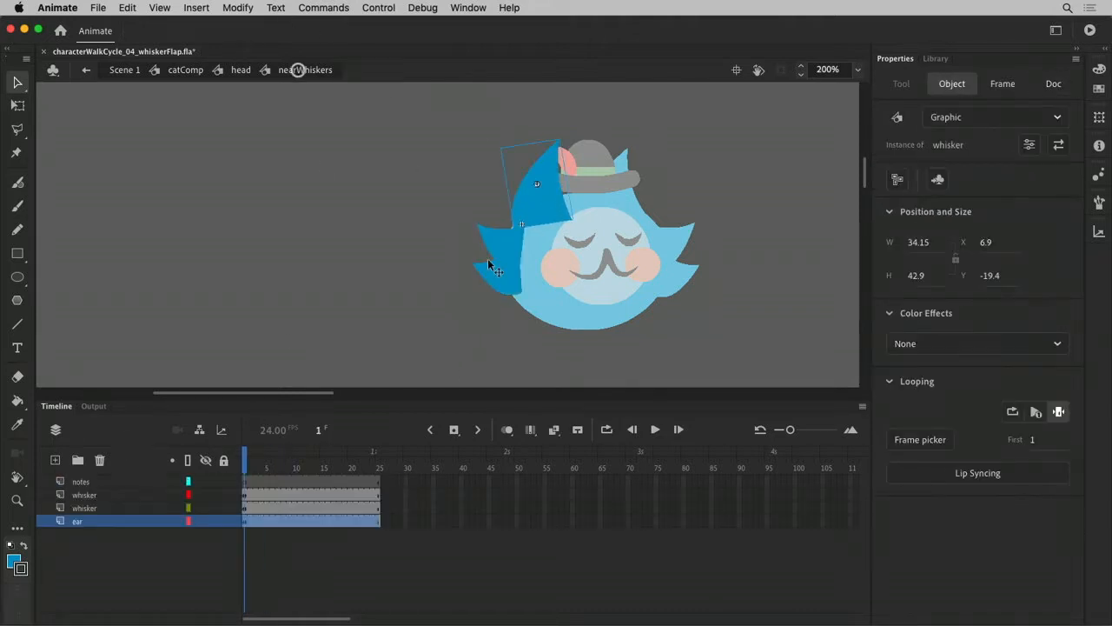
pyautogui.click(504, 239)
pyautogui.moveTo(250, 466)
pyautogui.mouseDown()
pyautogui.moveTo(374, 465)
pyautogui.moveTo(244, 468)
pyautogui.mouseUp()
pyautogui.click(329, 154)
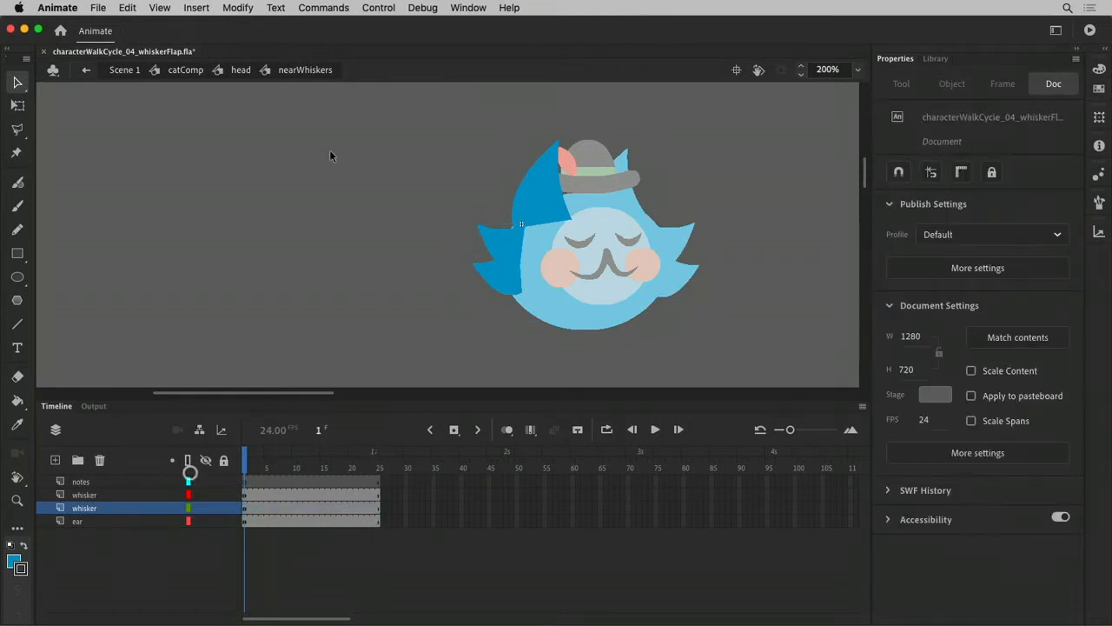
pyautogui.click(240, 71)
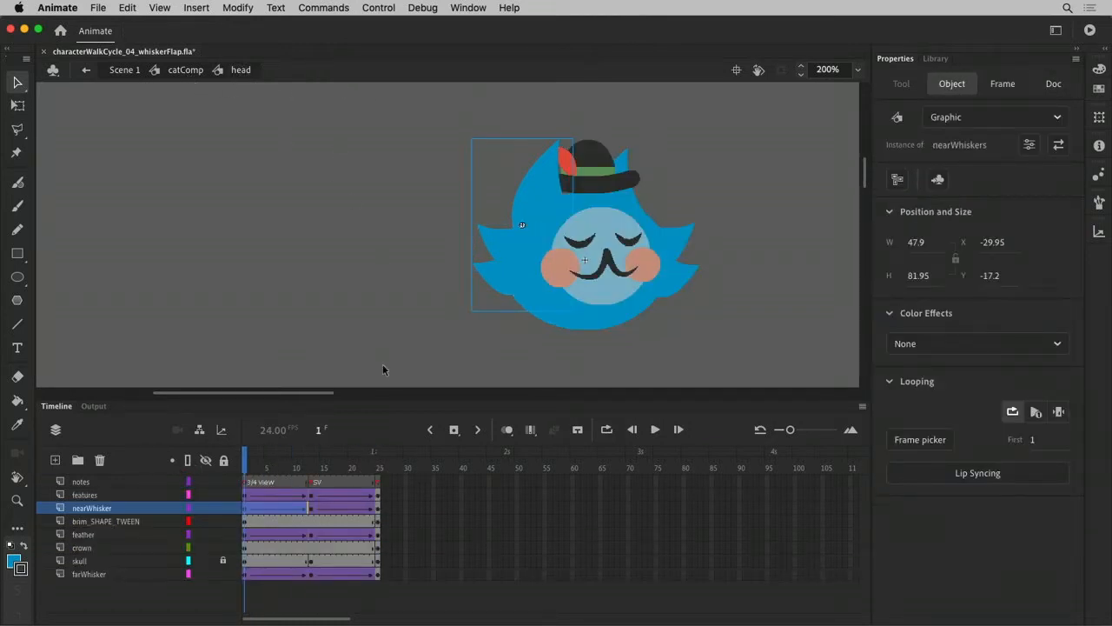
pyautogui.moveTo(253, 469); pyautogui.dragTo(379, 469)
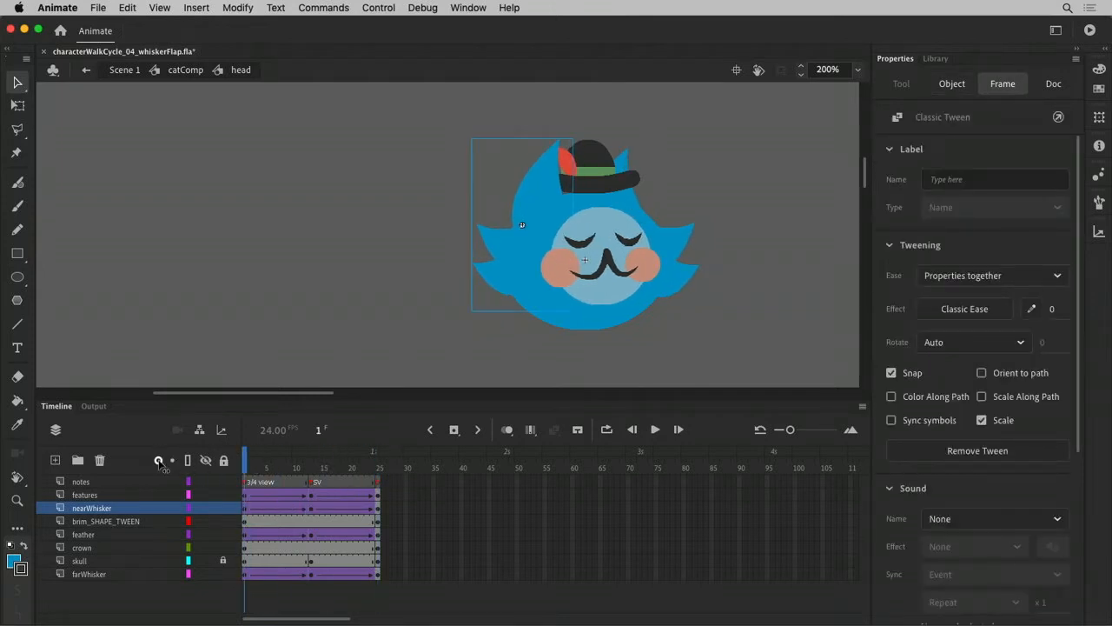
pyautogui.click(107, 165)
pyautogui.click(183, 69)
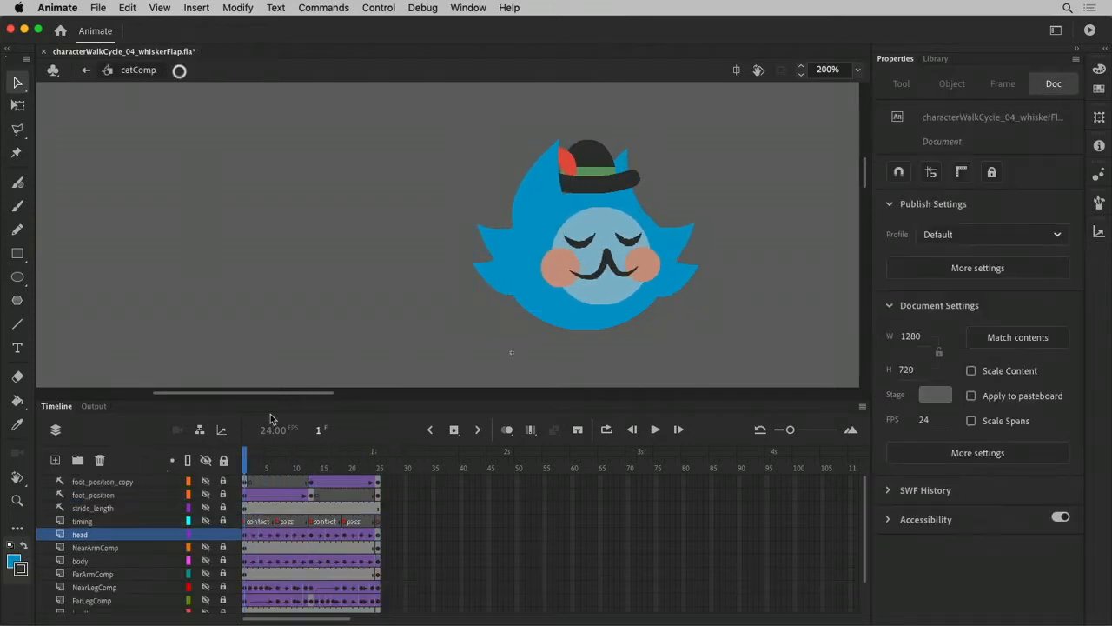
# Step: Scrub and play the catComp walk cycle to study how the head moves
pyautogui.moveTo(265, 474); pyautogui.dragTo(242, 508)
pyautogui.moveTo(250, 464); pyautogui.dragTo(218, 489)
pyautogui.moveTo(253, 464); pyautogui.dragTo(182, 452)
pyautogui.moveTo(250, 464); pyautogui.dragTo(233, 501)
pyautogui.click(315, 523)
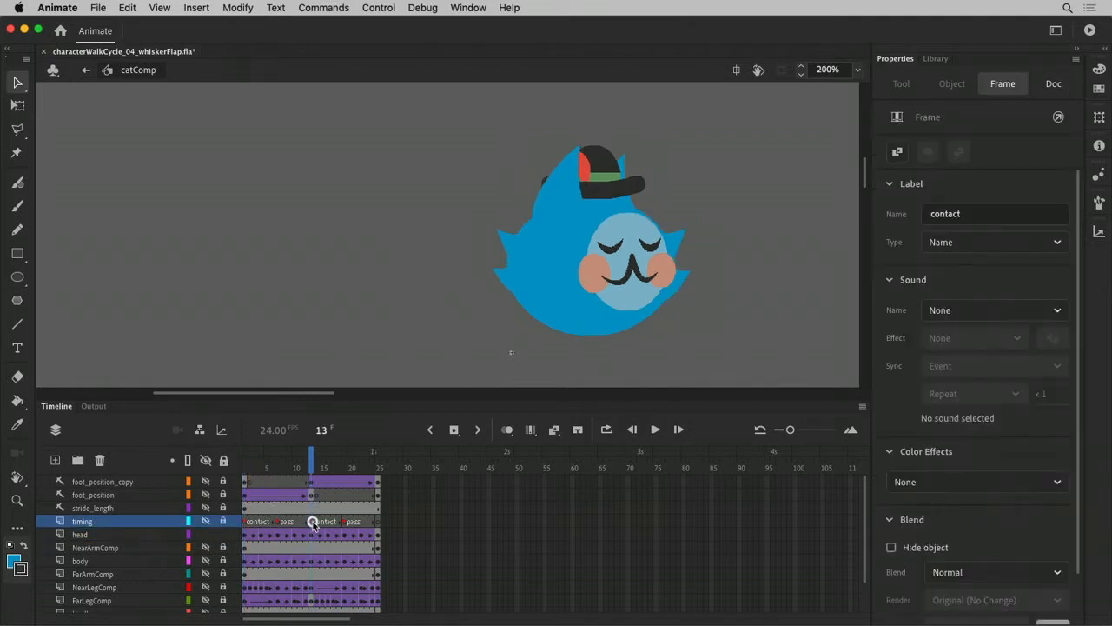
pyautogui.press('Return')
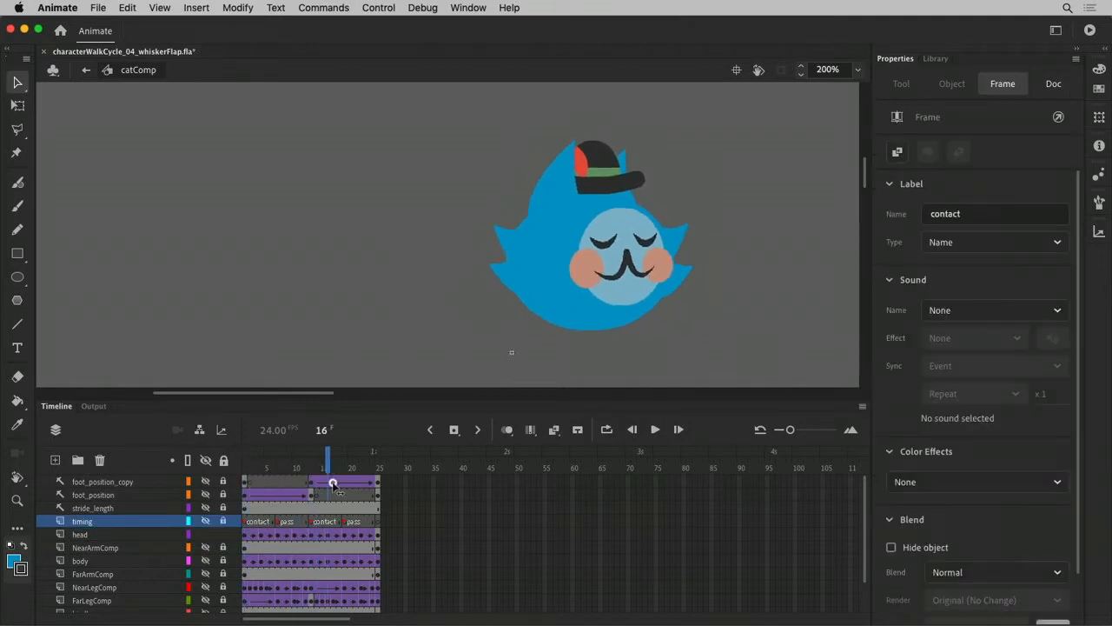
# Step: Compare the head's height at the contact and pass poses on the timing layer, at frames 1, 7, 13, 19 and 25
pyautogui.click(248, 518)
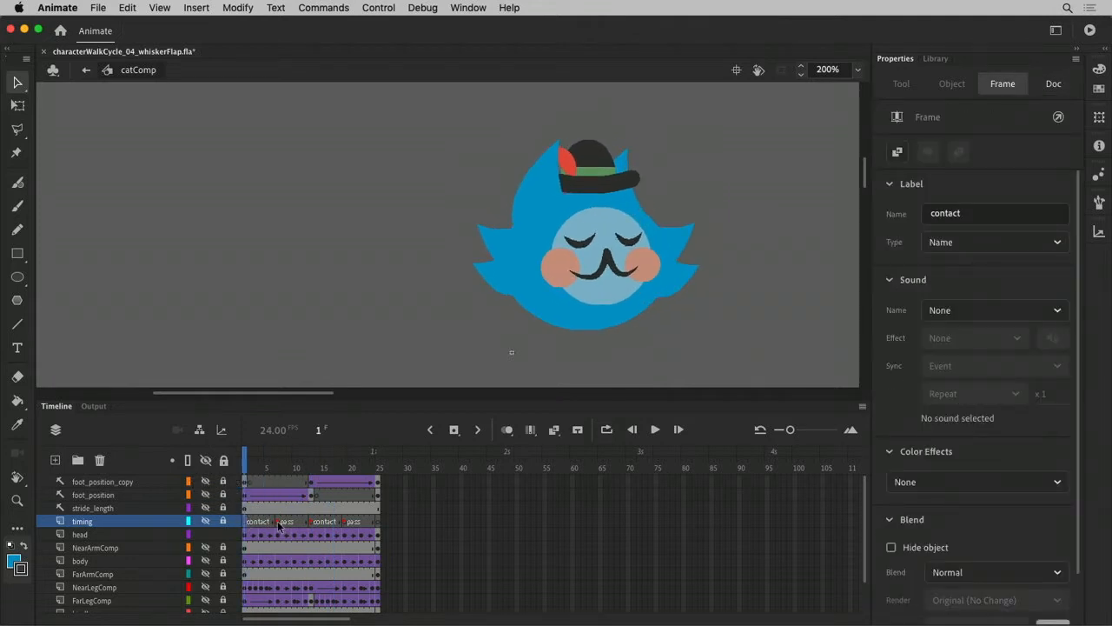
pyautogui.click(278, 523)
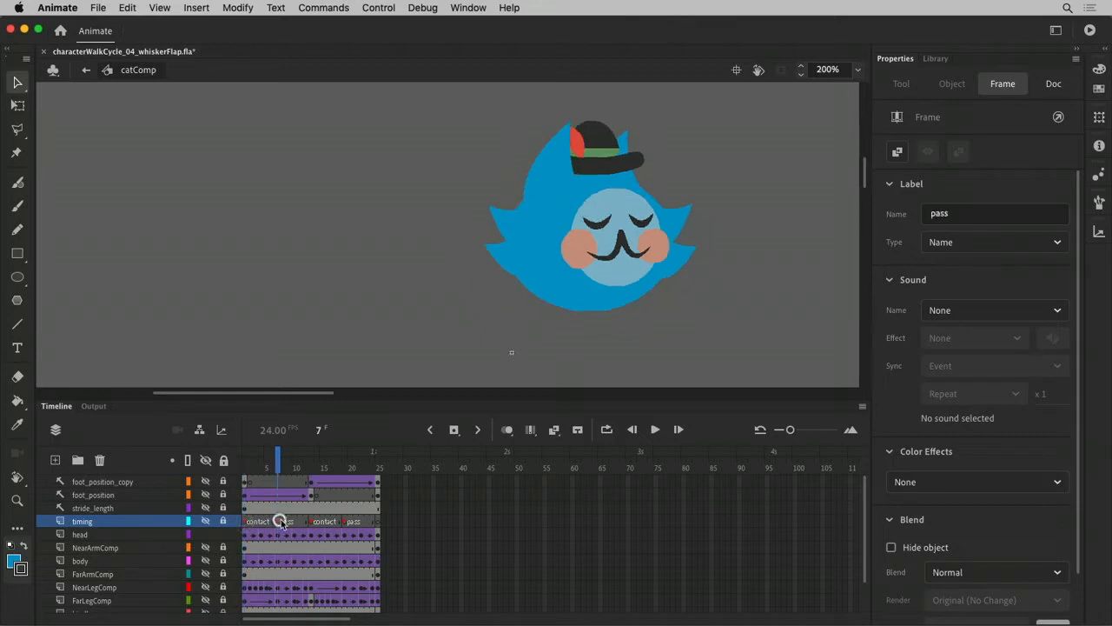
pyautogui.click(314, 525)
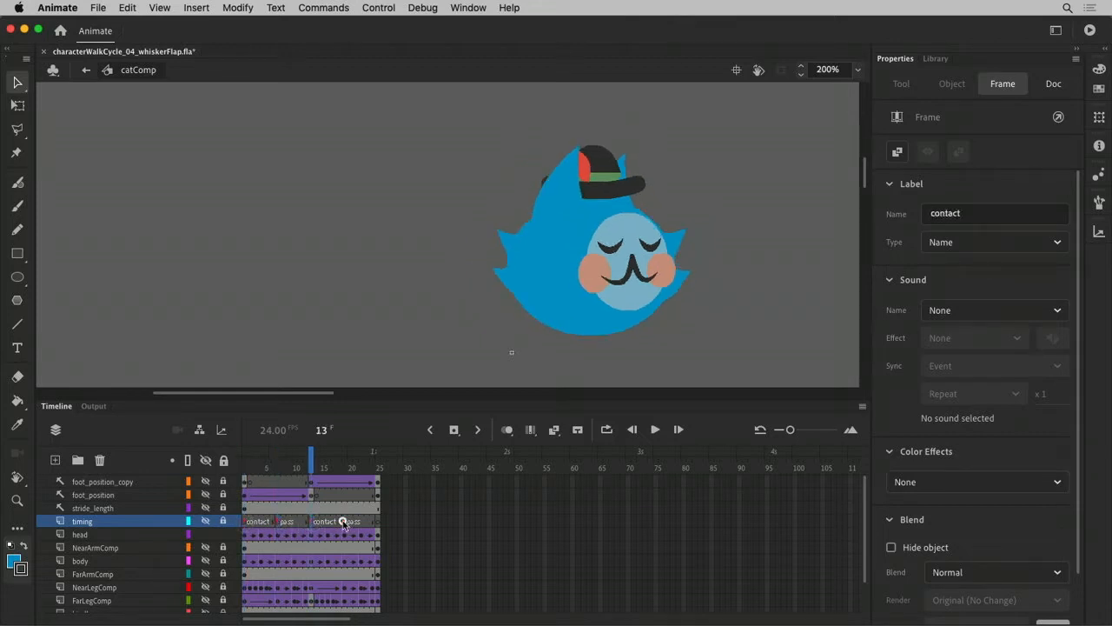
pyautogui.click(347, 524)
pyautogui.click(378, 524)
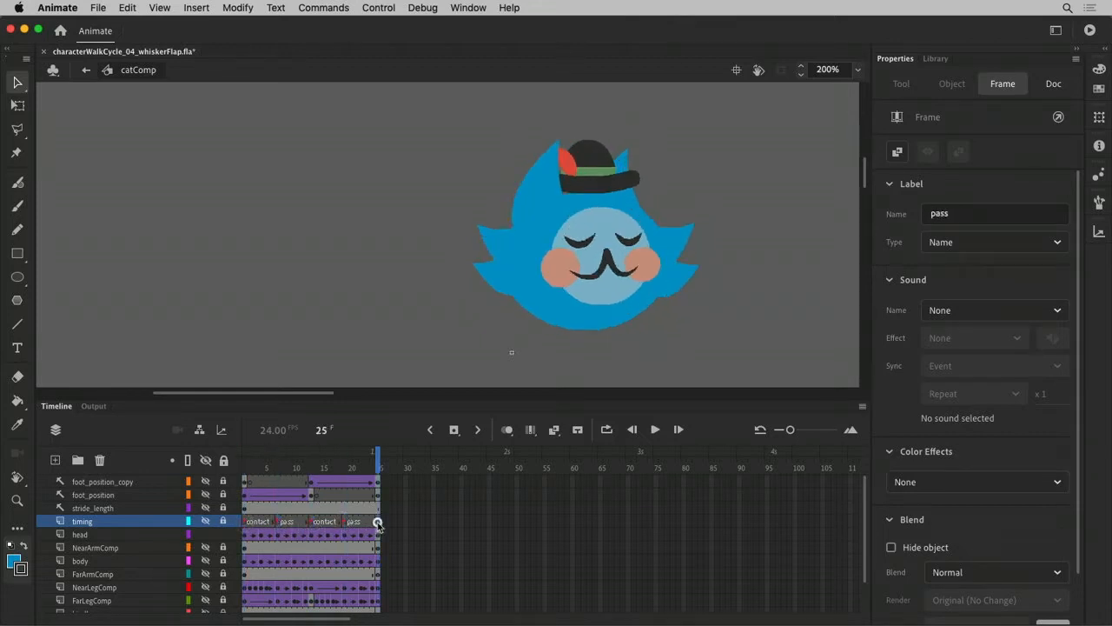
pyautogui.click(244, 524)
pyautogui.click(279, 524)
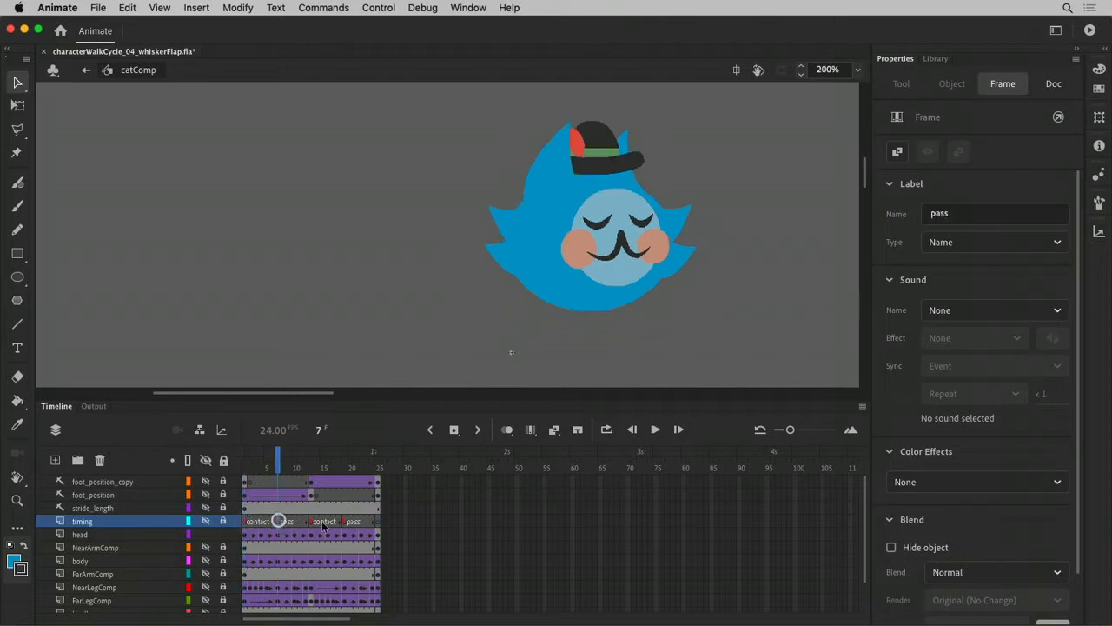
pyautogui.click(313, 524)
pyautogui.click(346, 521)
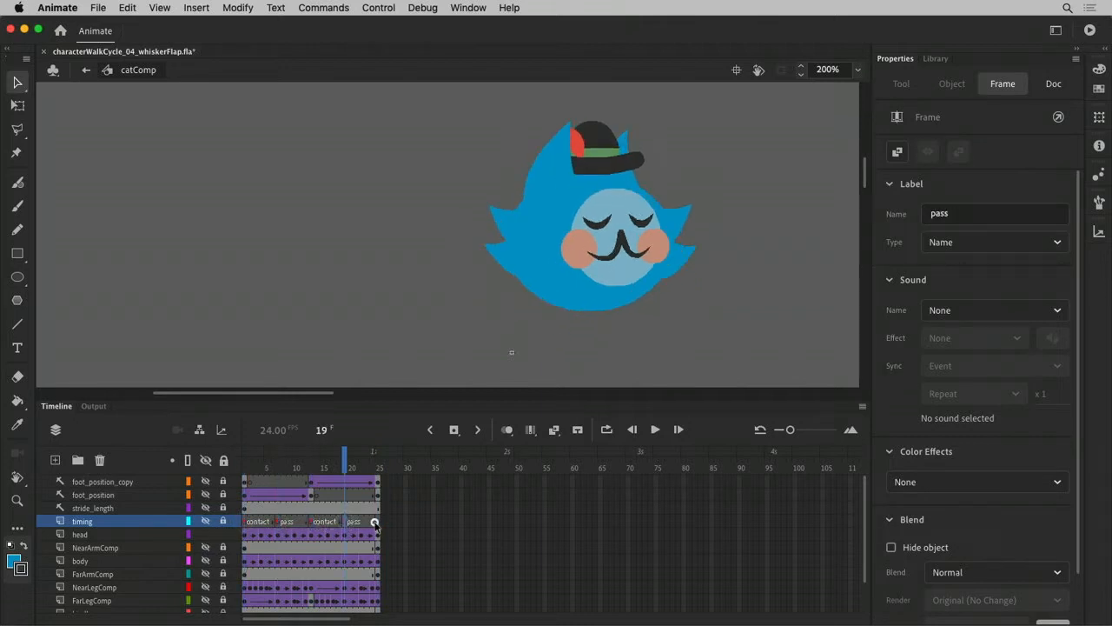
pyautogui.click(375, 523)
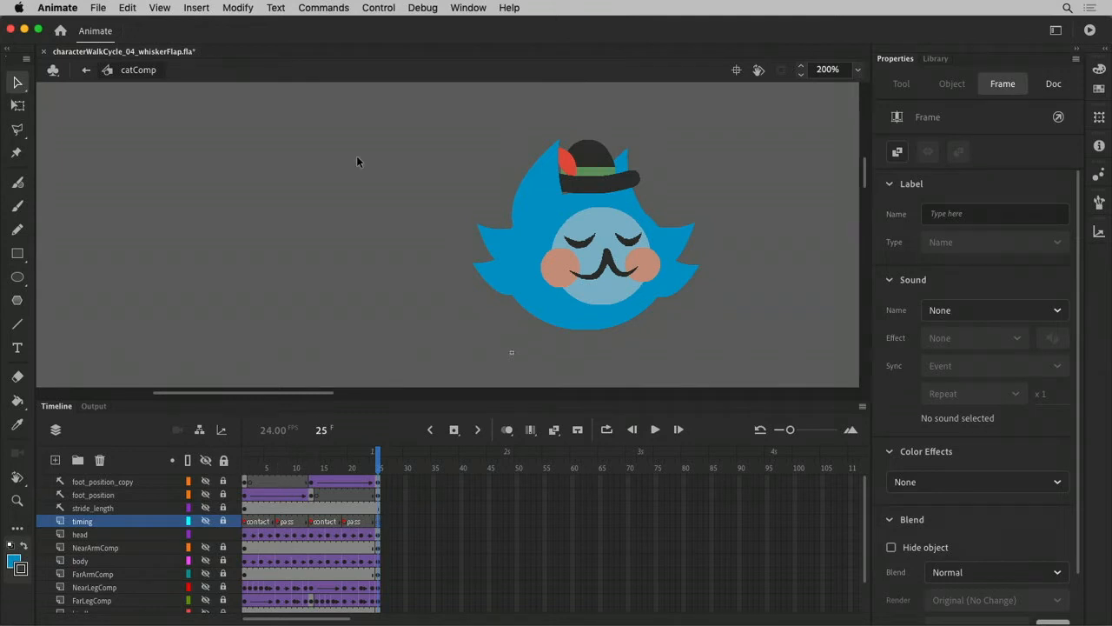
# Step: Inside the nearWhiskers symbol, insert blank keyframes on the notes layer at frames 7, 13, 19 and 25
pyautogui.doubleClick(526, 215)
pyautogui.doubleClick(526, 215)
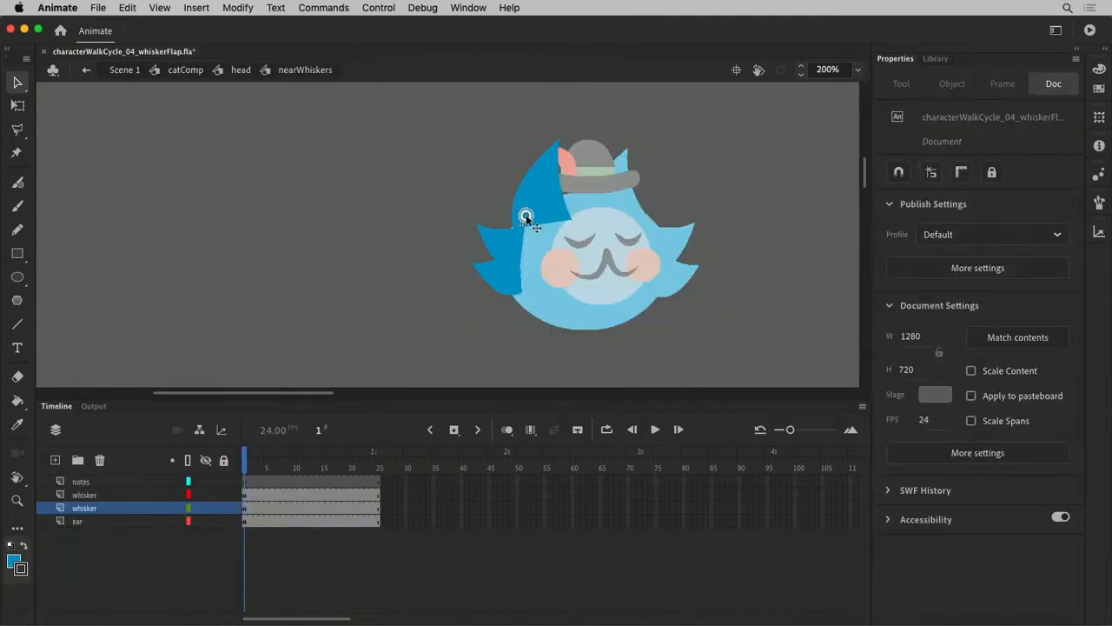
pyautogui.click(377, 480)
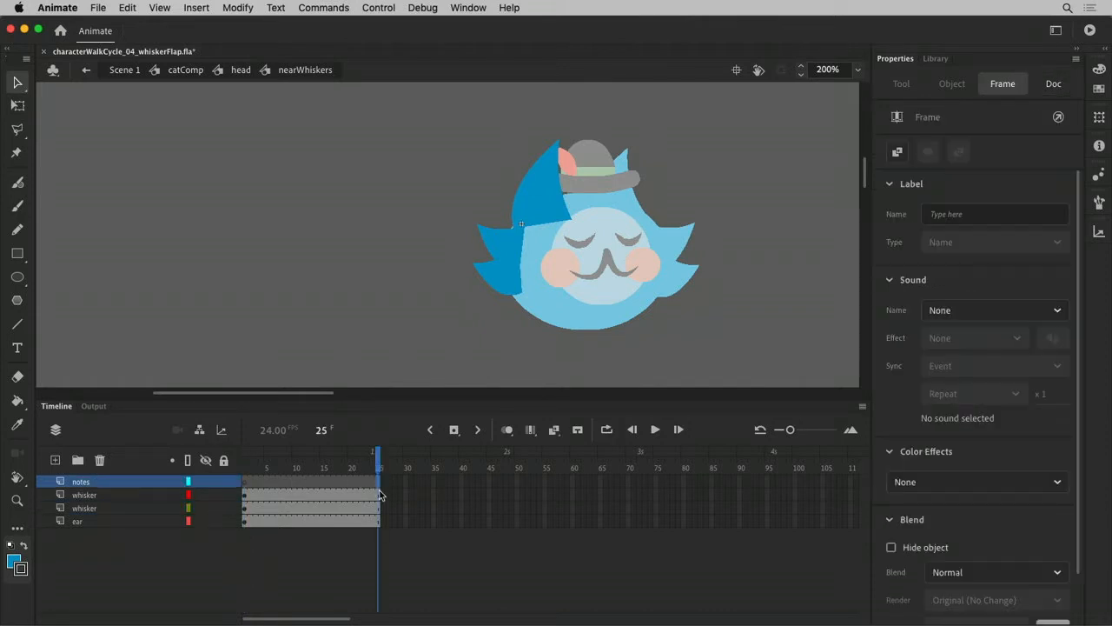
pyautogui.press('F7')
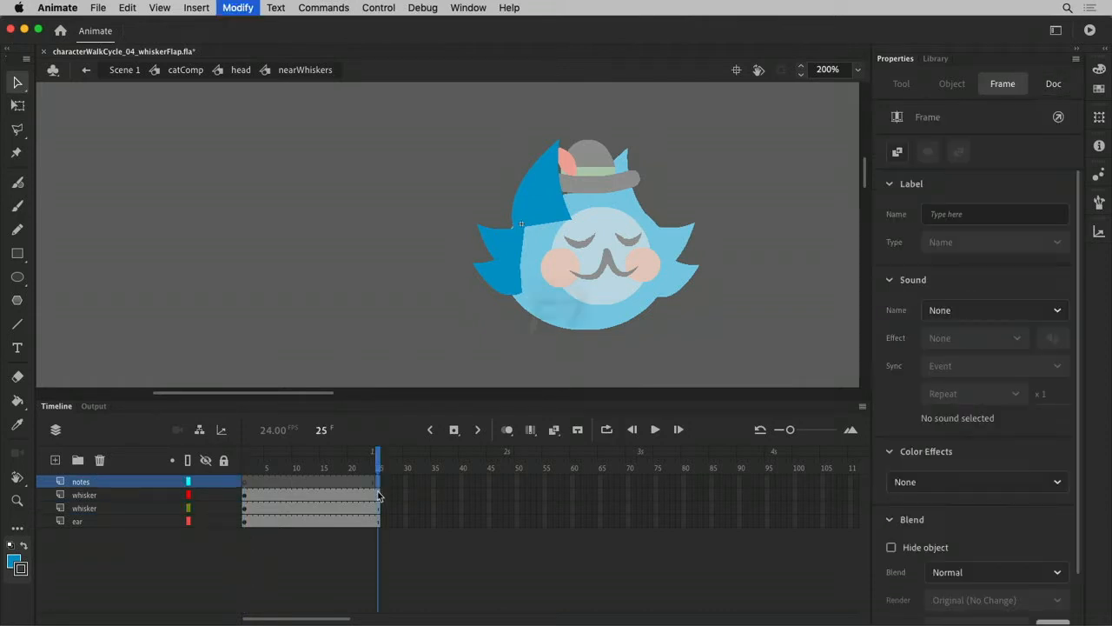
pyautogui.click(311, 481)
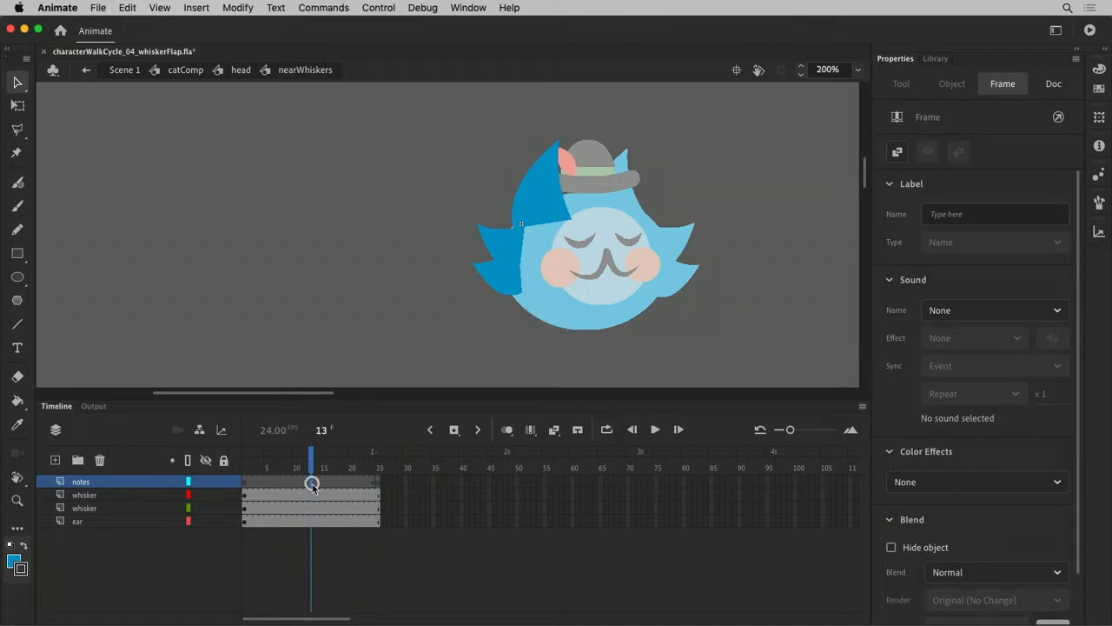
pyautogui.press('F7')
pyautogui.click(278, 482)
pyautogui.press('F7')
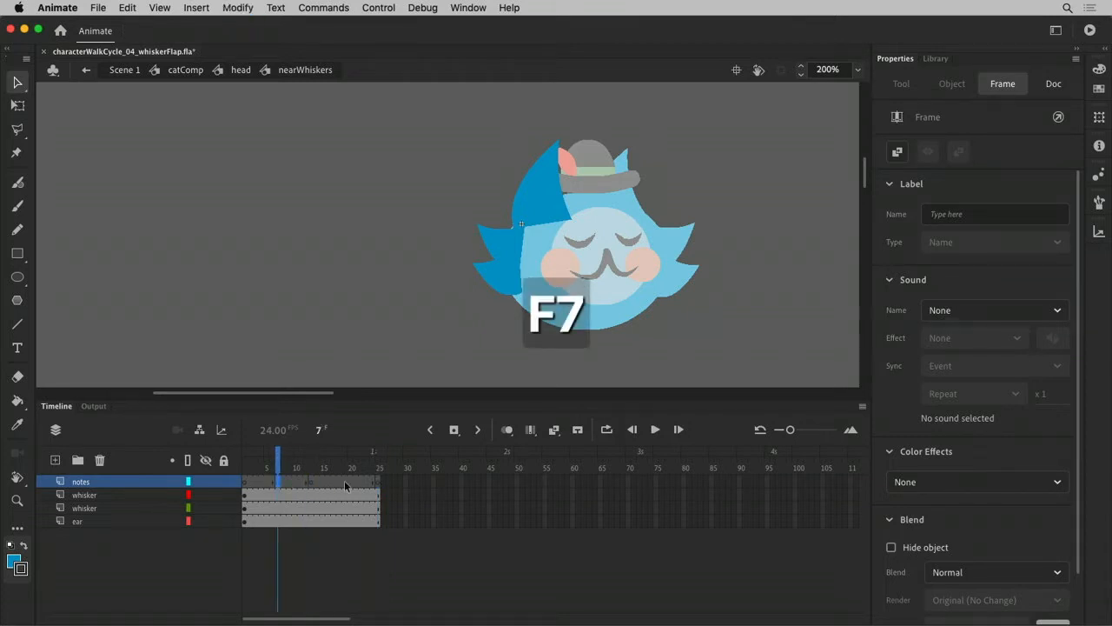
pyautogui.click(344, 481)
pyautogui.press('F7')
# Step: Label frame 1 of the notes layer "down" and copy that keyframe to frames 13 and 25
pyautogui.click(249, 485)
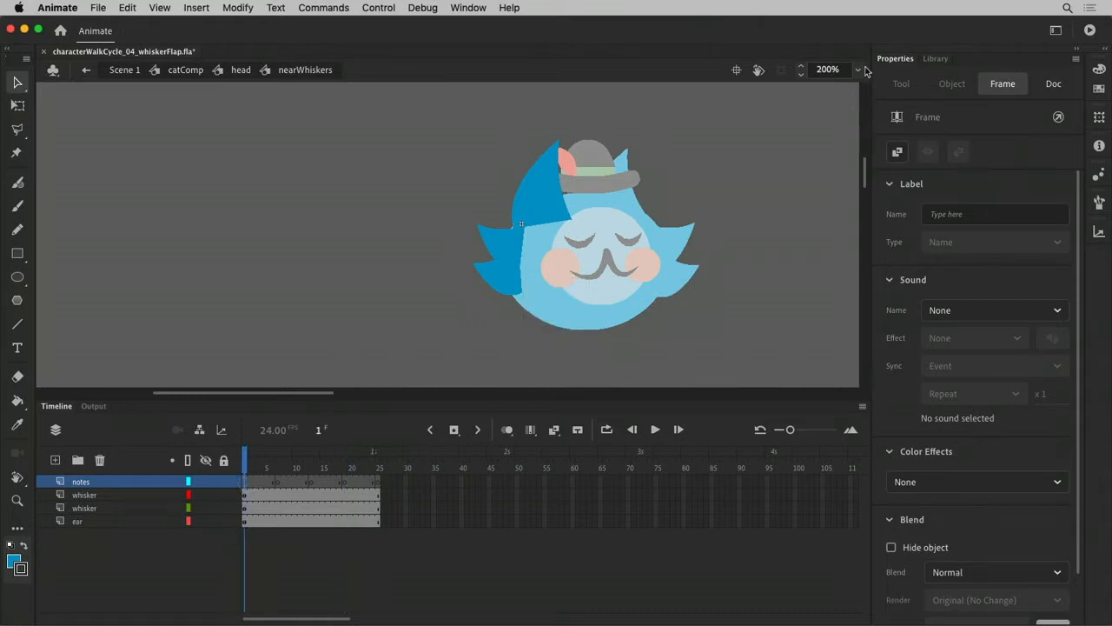
pyautogui.click(936, 58)
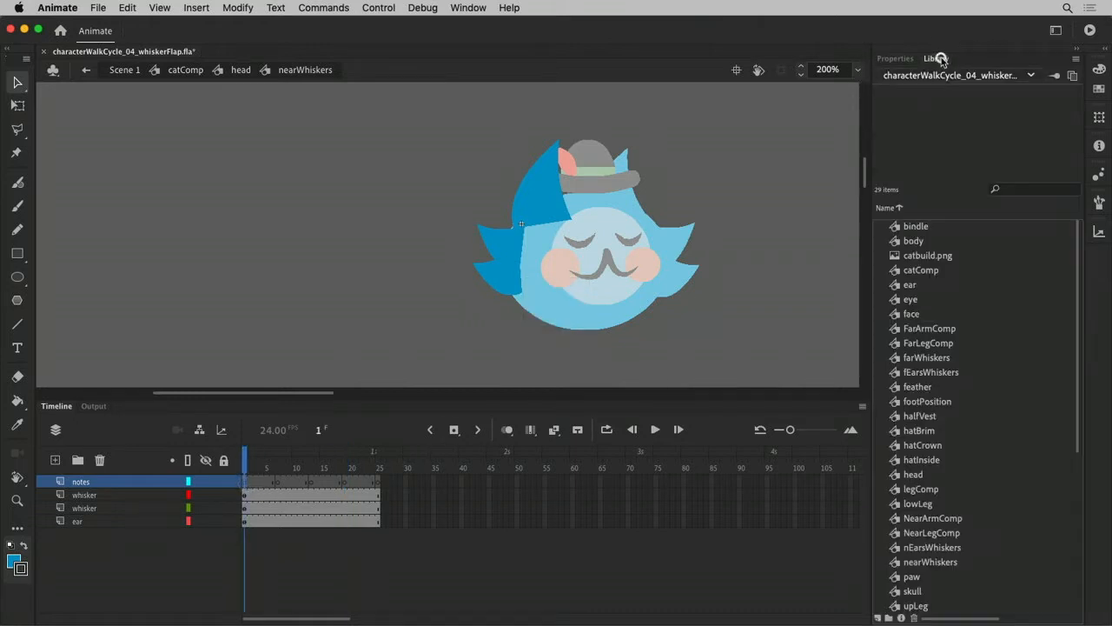
pyautogui.click(895, 59)
pyautogui.click(946, 213)
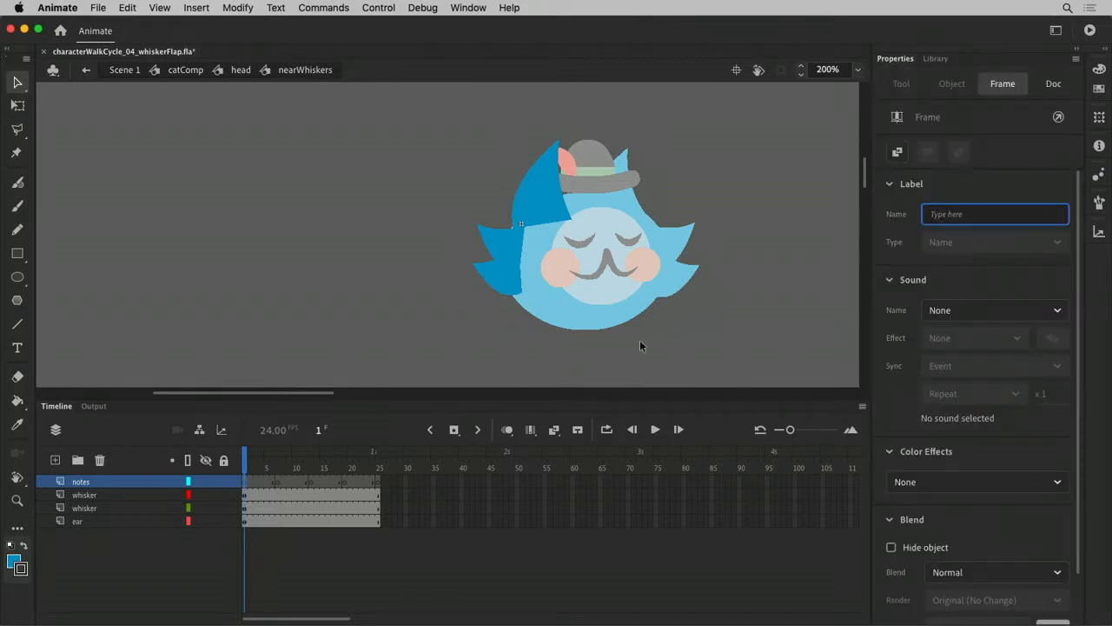
pyautogui.write('do')
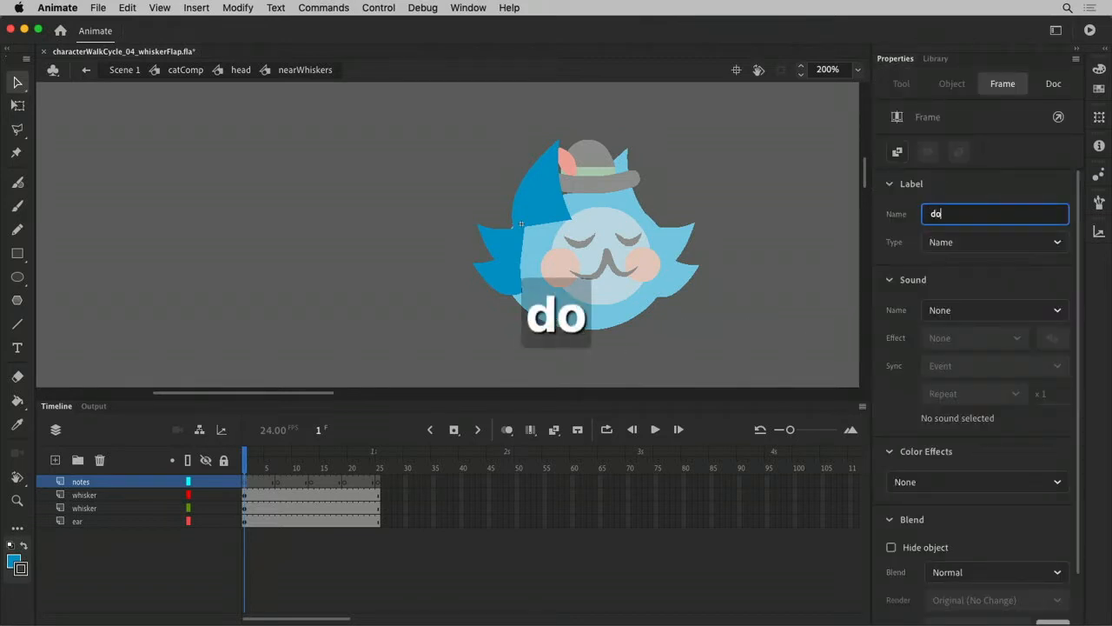
pyautogui.write('wn')
pyautogui.press('Return')
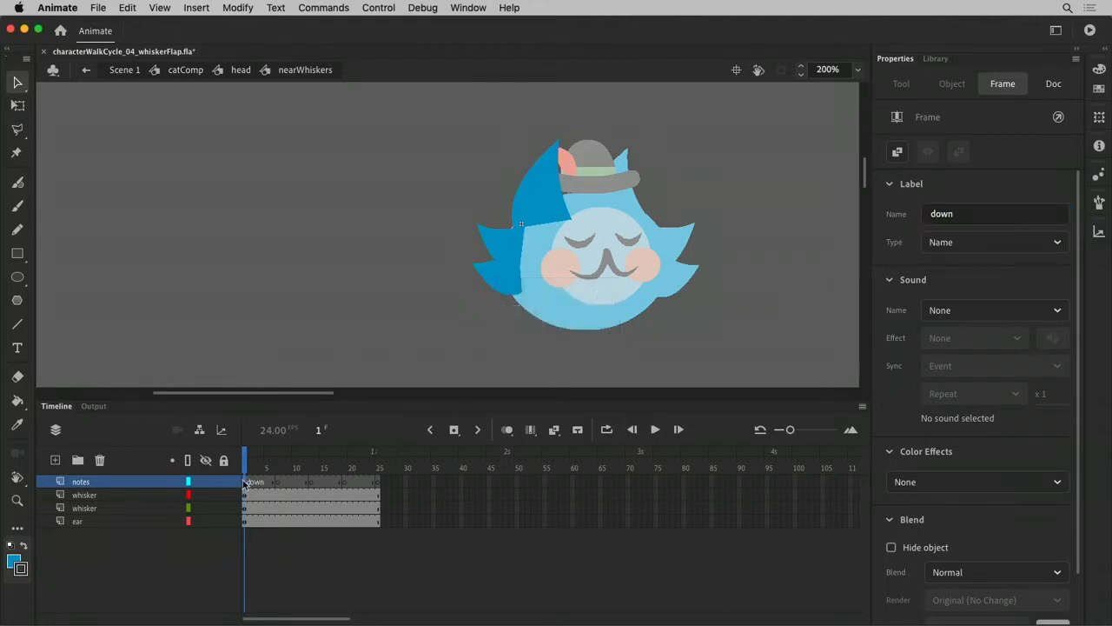
pyautogui.click(313, 483)
pyautogui.click(379, 483)
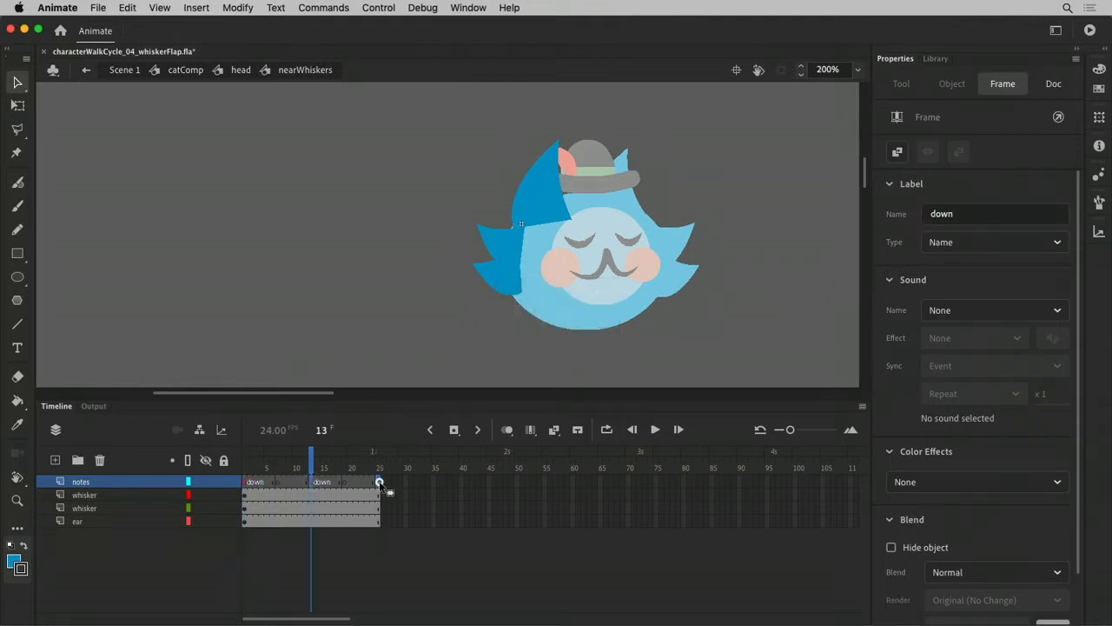
# Step: Label frame 7 of the notes layer "up", copy that keyframe to frame 19, and return to frame 1
pyautogui.click(278, 483)
pyautogui.click(956, 213)
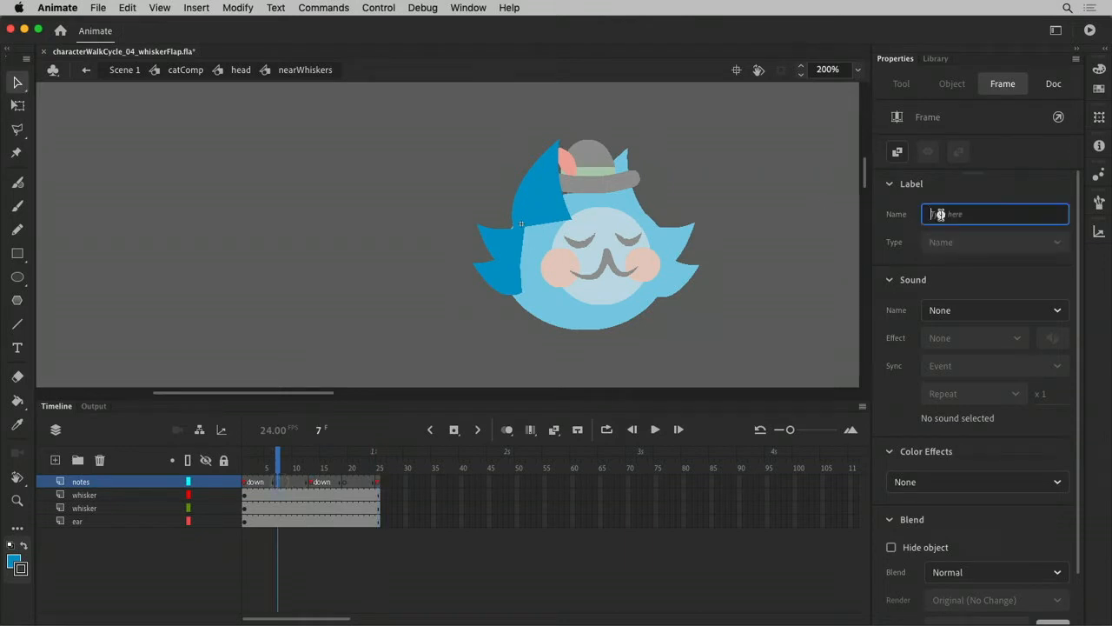
pyautogui.write('up')
pyautogui.press('Return')
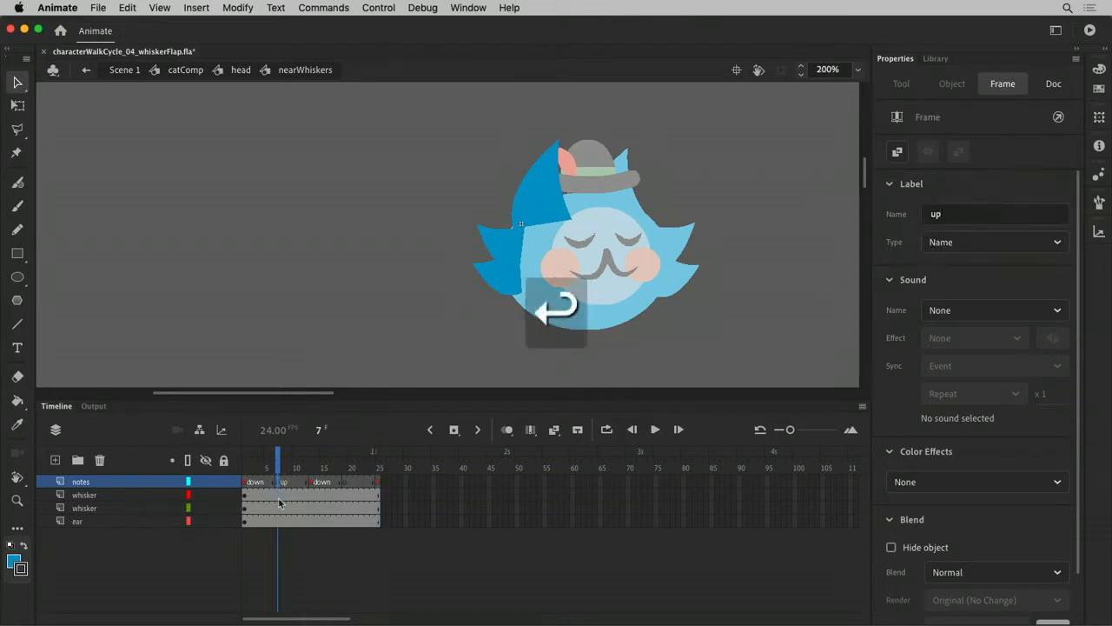
pyautogui.click(274, 483)
pyautogui.click(283, 483)
pyautogui.click(279, 483)
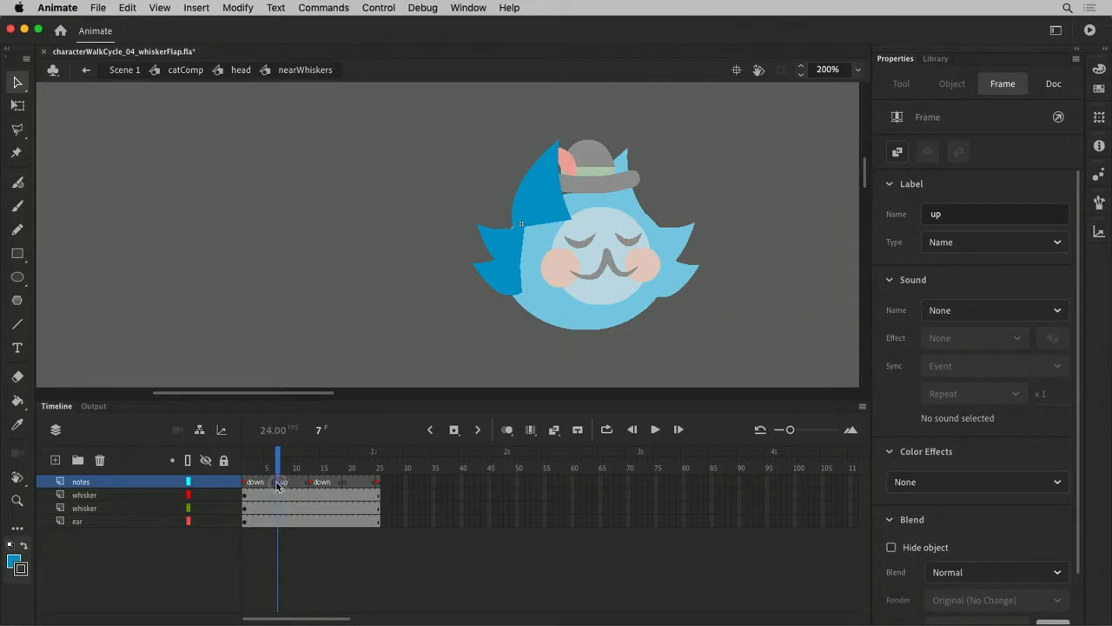
pyautogui.moveTo(278, 484); pyautogui.dragTo(276, 522)
pyautogui.click(379, 481)
pyautogui.click(245, 468)
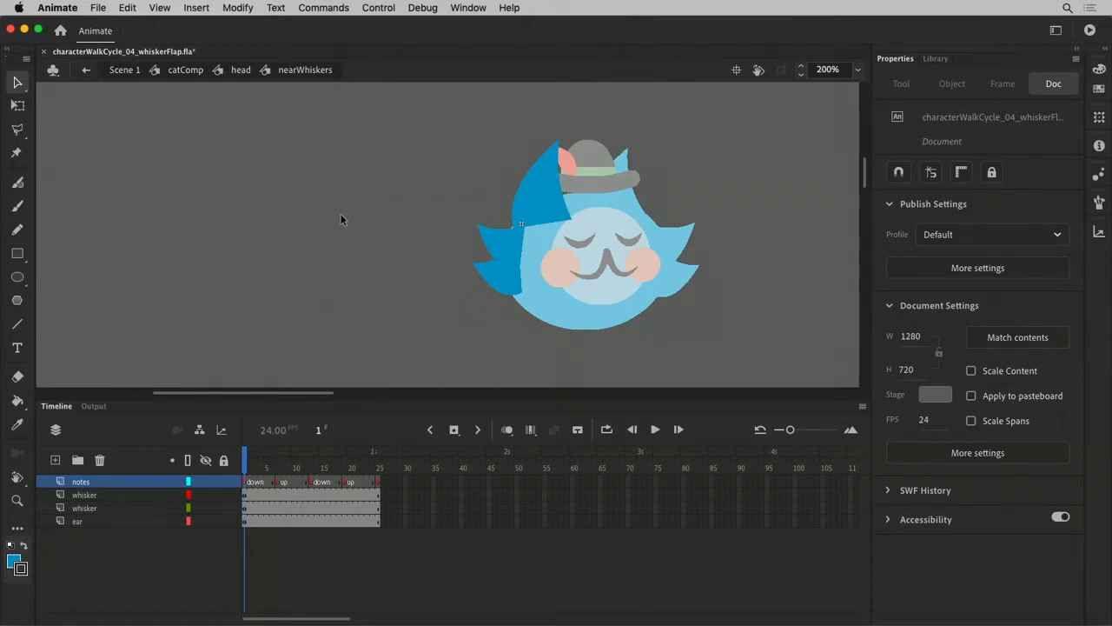
# Step: Open an enlarged Frame Picker for the upper cheek whisker, with Create Keyframe enabled and the mode set to Single Frame
pyautogui.click(489, 243)
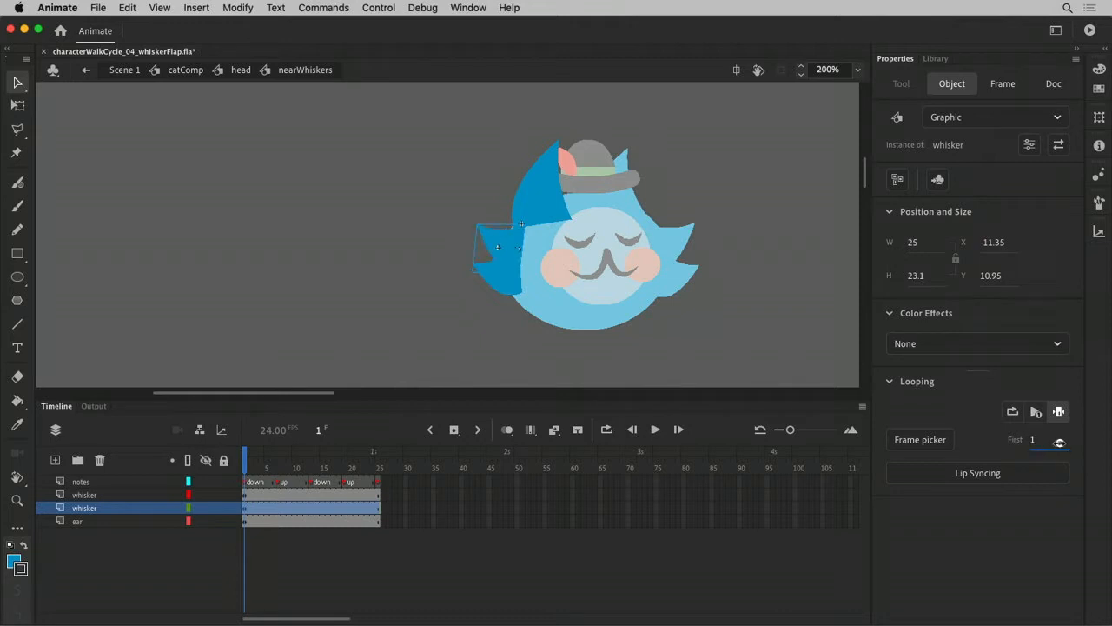
pyautogui.moveTo(1059, 442); pyautogui.dragTo(981, 444)
pyautogui.click(927, 440)
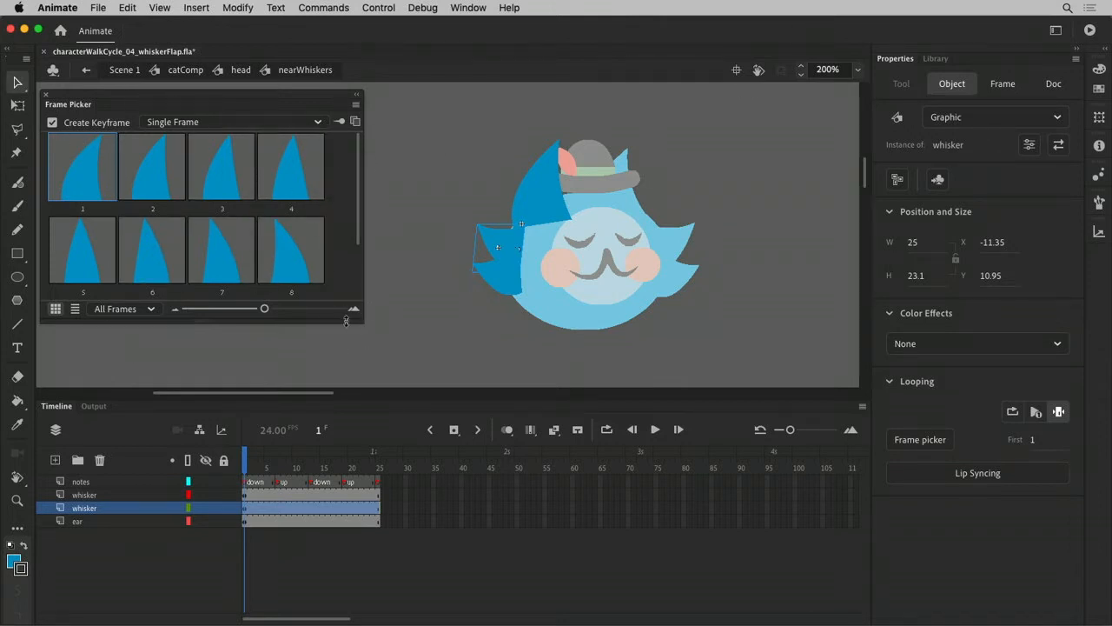
pyautogui.moveTo(359, 325); pyautogui.dragTo(408, 351)
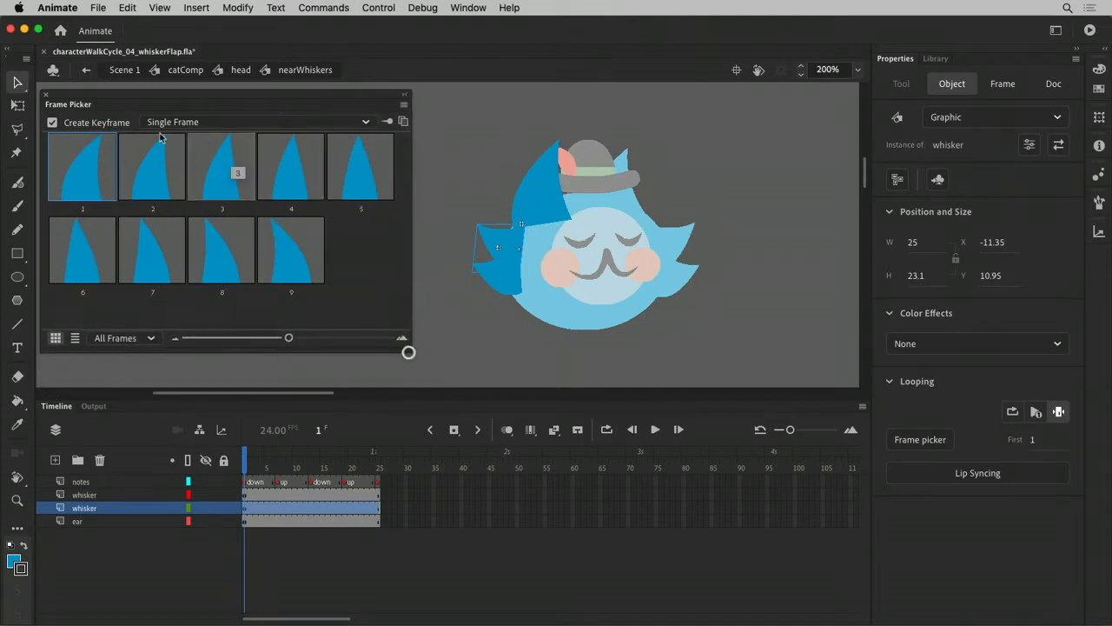
pyautogui.click(54, 124)
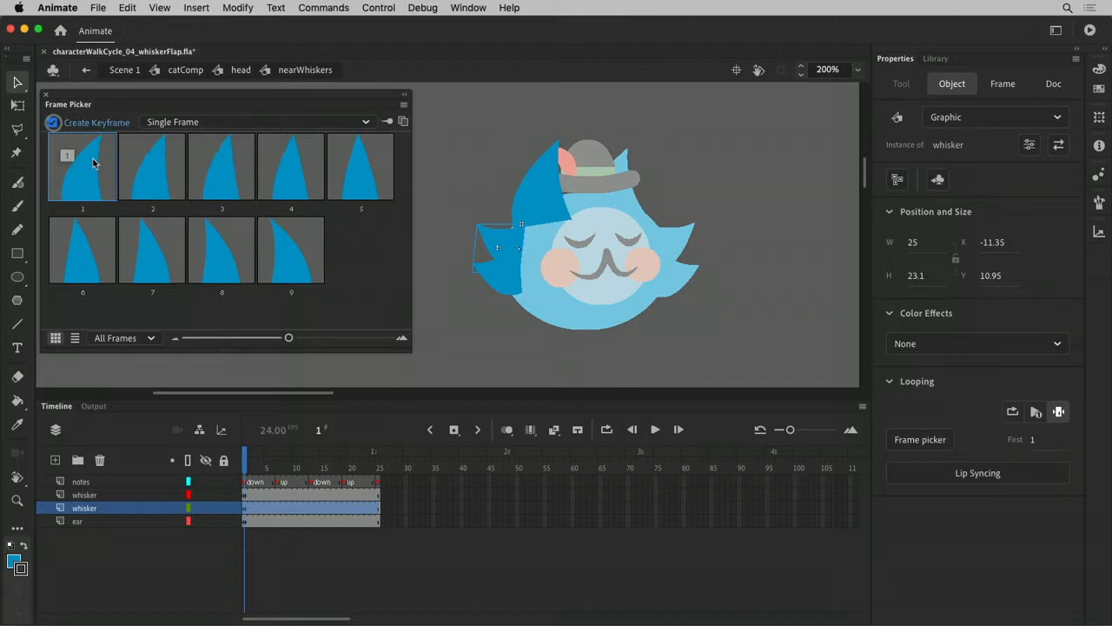
pyautogui.click(191, 121)
pyautogui.click(184, 189)
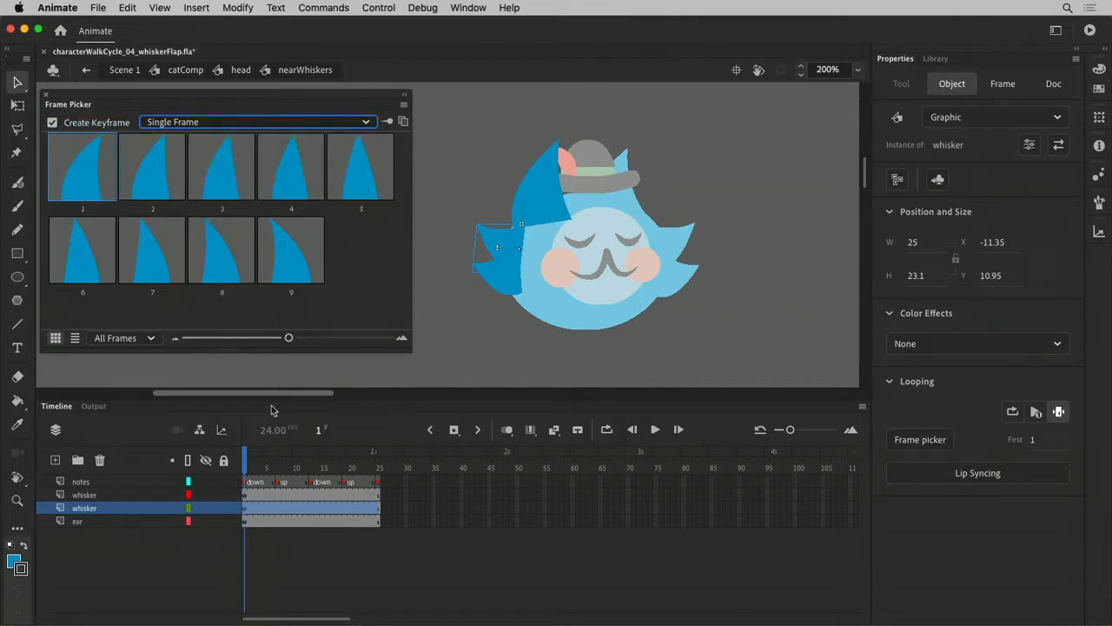
# Step: Try out various Frame Picker poses on the upper cheek whisker at frame 3, ending on pose 4
pyautogui.click(254, 510)
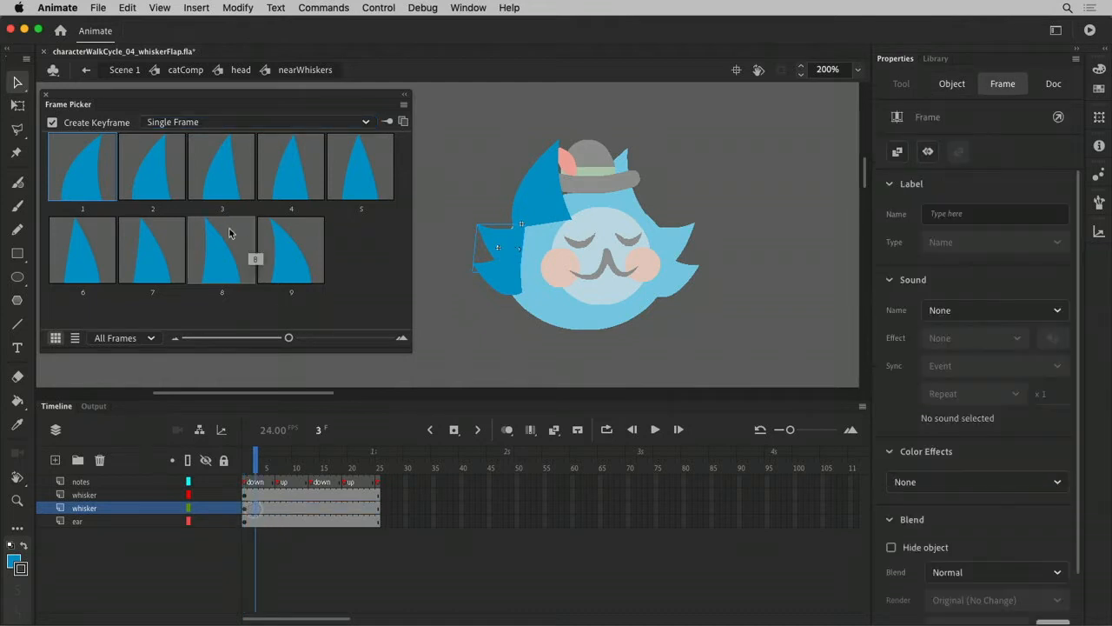
pyautogui.click(156, 161)
pyautogui.click(232, 236)
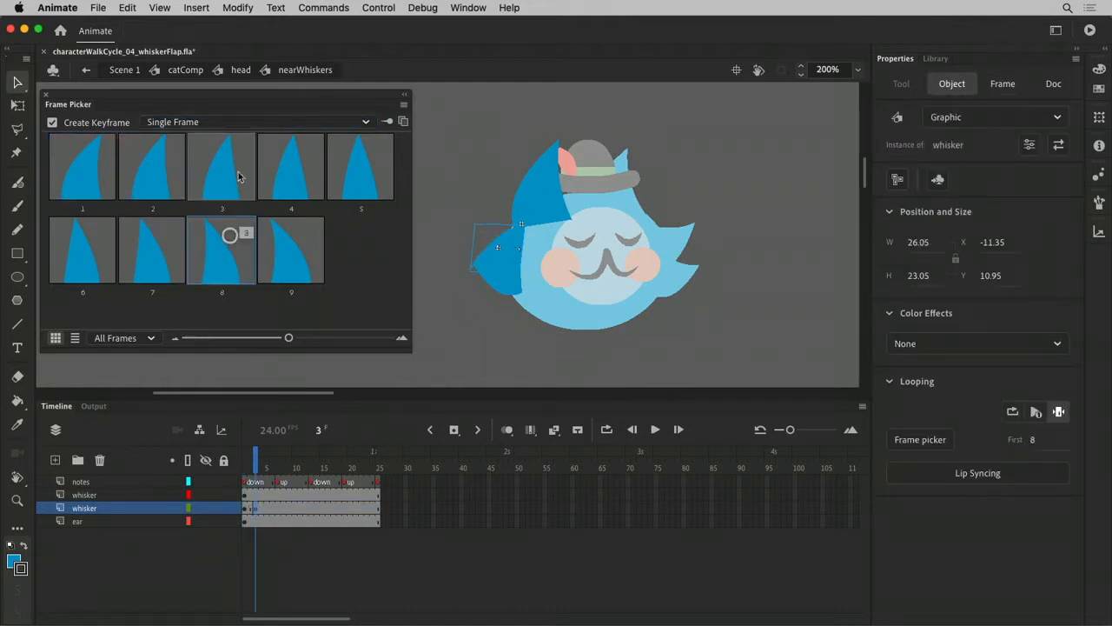
pyautogui.click(238, 171)
pyautogui.click(332, 169)
pyautogui.click(297, 238)
pyautogui.click(198, 247)
pyautogui.click(134, 236)
pyautogui.click(79, 227)
pyautogui.click(159, 168)
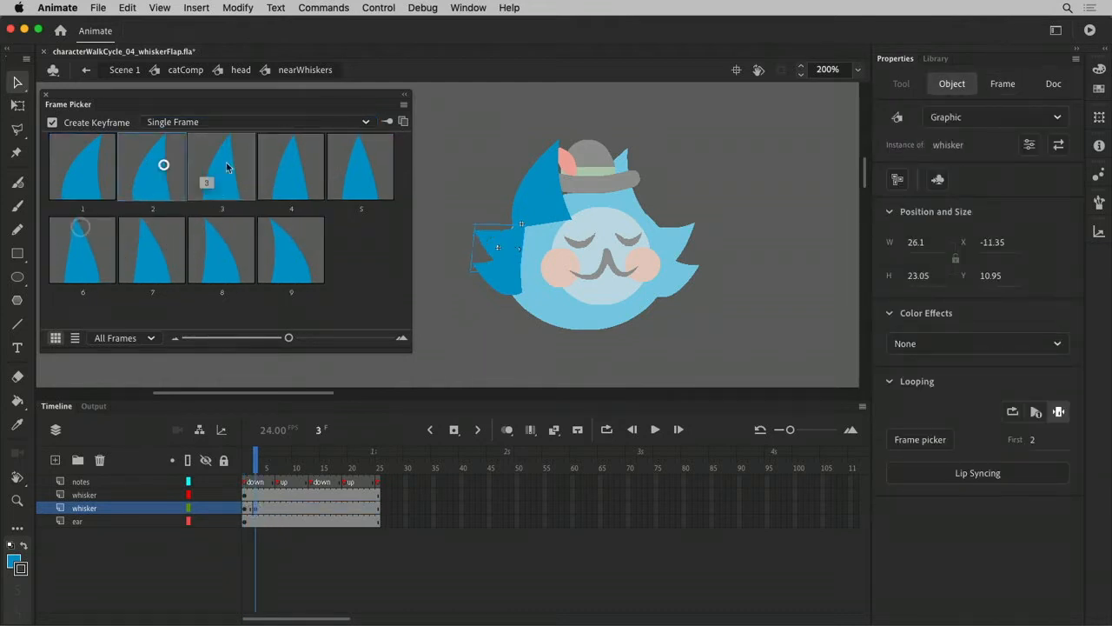
pyautogui.click(269, 164)
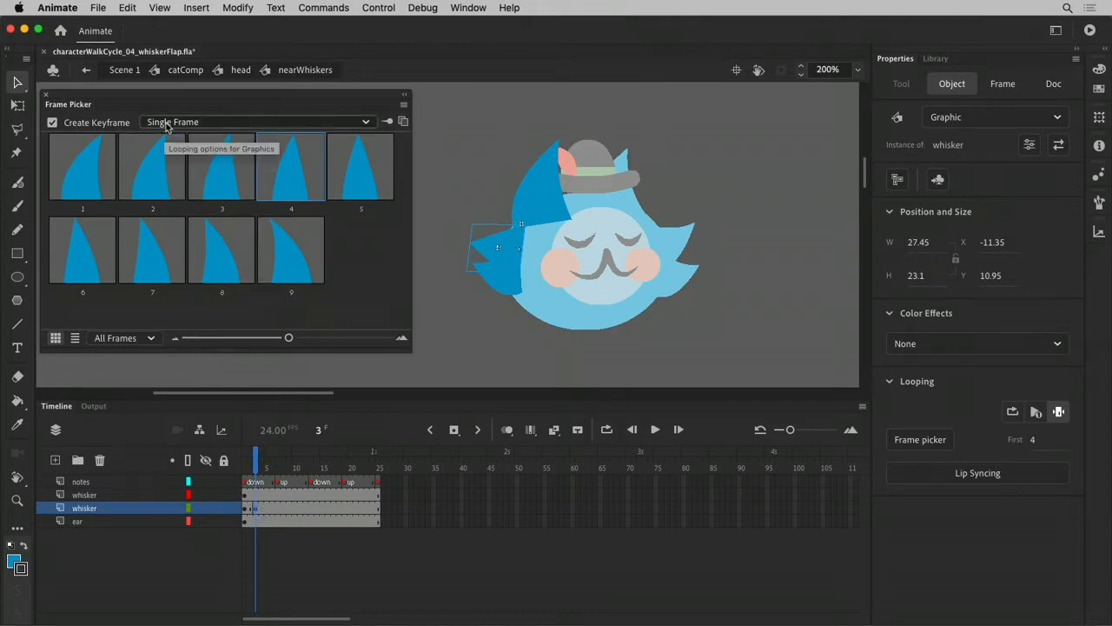
pyautogui.moveTo(263, 469); pyautogui.dragTo(255, 524)
pyautogui.click(255, 507)
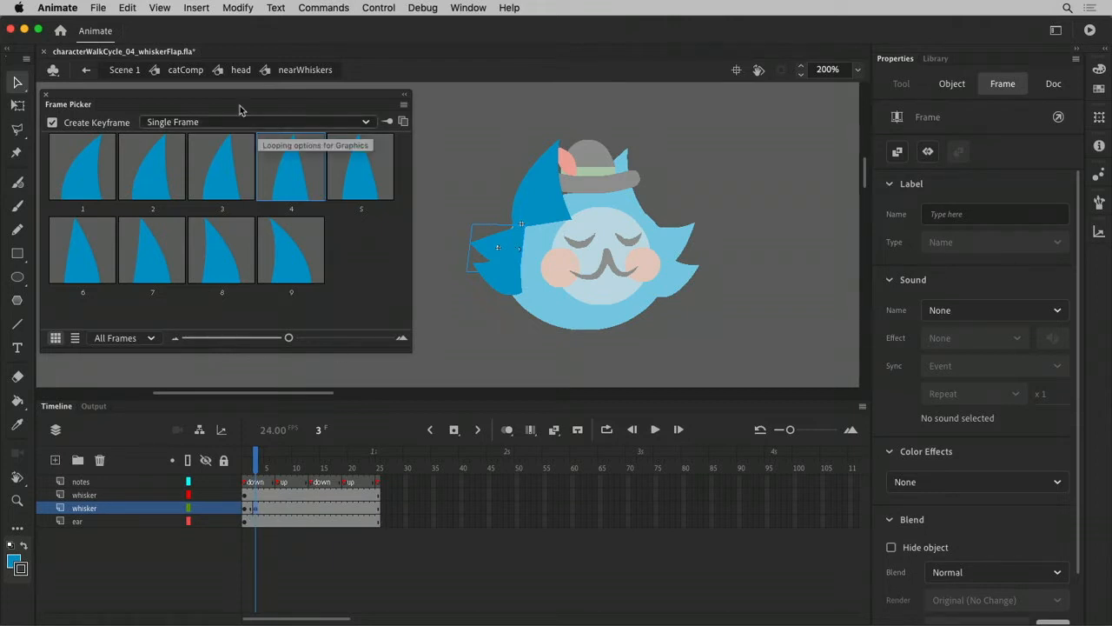
# Step: Examine the head's up and down movement by scrubbing the opening frames in catComp, and return inside the nearWhiskers symbol
pyautogui.click(199, 75)
pyautogui.moveTo(246, 481)
pyautogui.mouseDown()
pyautogui.moveTo(338, 481)
pyautogui.moveTo(237, 486)
pyautogui.moveTo(409, 504)
pyautogui.moveTo(228, 506)
pyautogui.moveTo(373, 509)
pyautogui.moveTo(248, 510)
pyautogui.moveTo(385, 504)
pyautogui.moveTo(375, 494)
pyautogui.moveTo(217, 492)
pyautogui.moveTo(318, 496)
pyautogui.moveTo(261, 497)
pyautogui.moveTo(244, 513)
pyautogui.moveTo(310, 514)
pyautogui.moveTo(214, 493)
pyautogui.moveTo(323, 486)
pyautogui.moveTo(244, 462)
pyautogui.moveTo(279, 463)
pyautogui.moveTo(243, 464)
pyautogui.moveTo(306, 470)
pyautogui.moveTo(244, 463)
pyautogui.mouseUp()
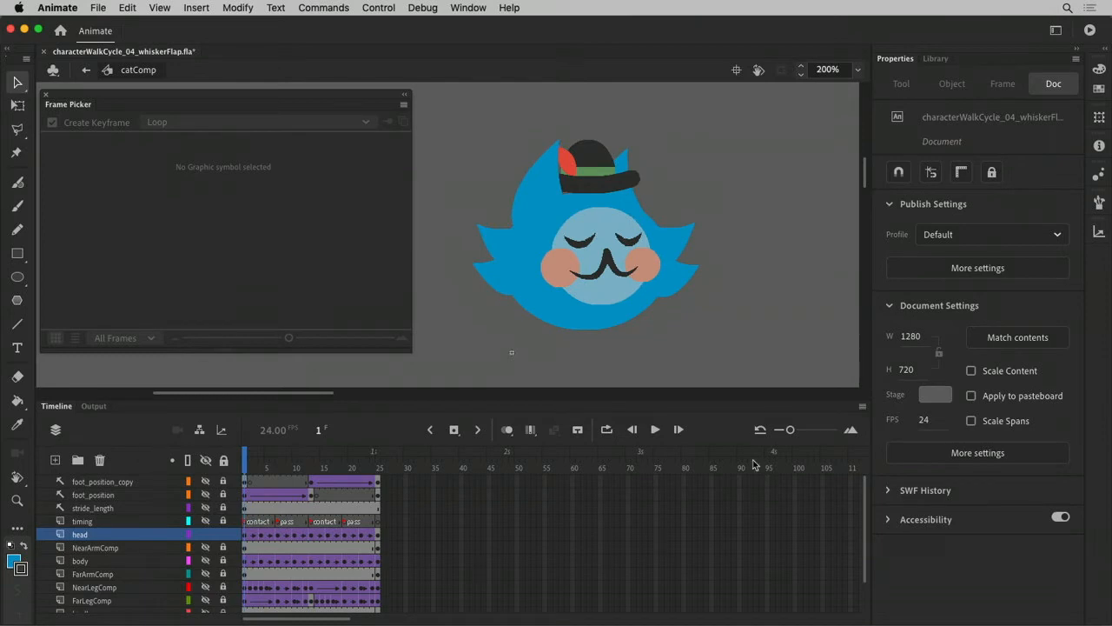
pyautogui.doubleClick(507, 265)
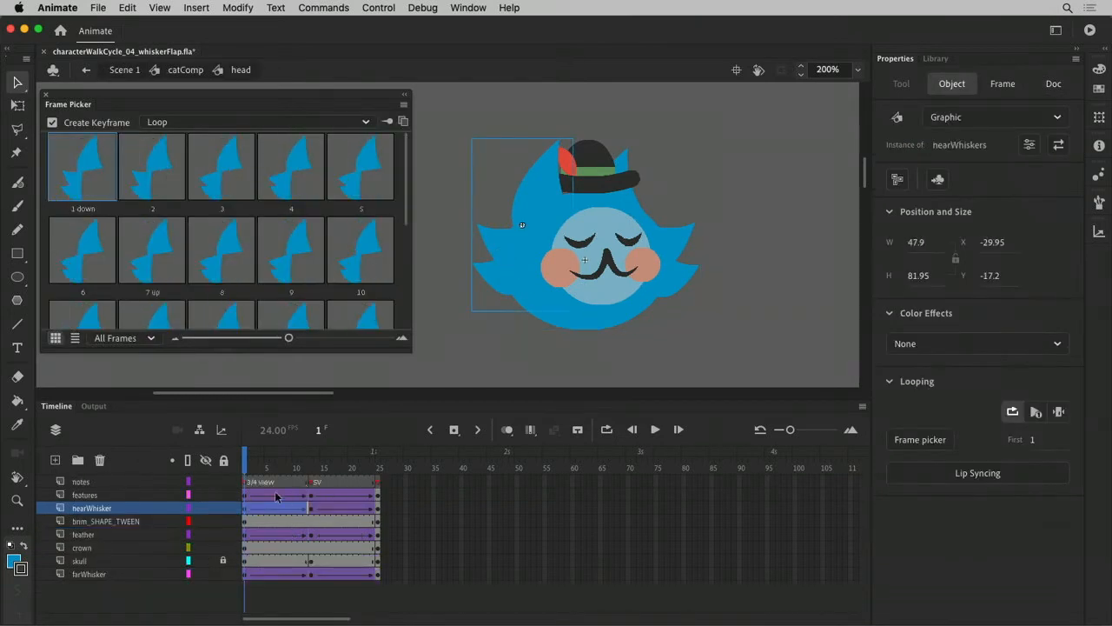
pyautogui.doubleClick(510, 233)
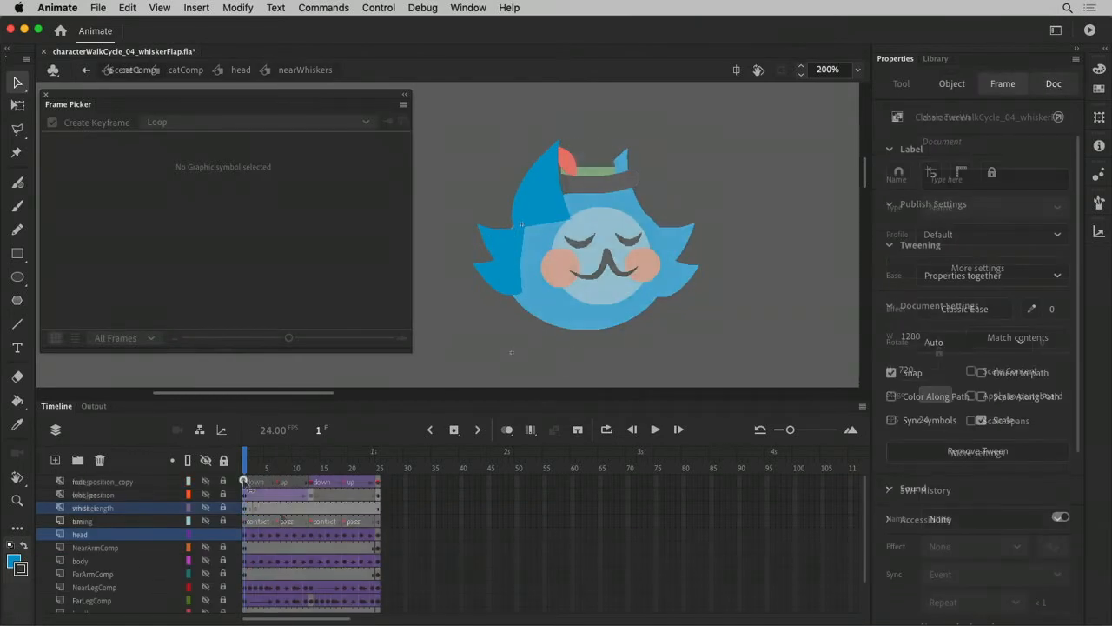
pyautogui.moveTo(246, 481); pyautogui.dragTo(271, 509)
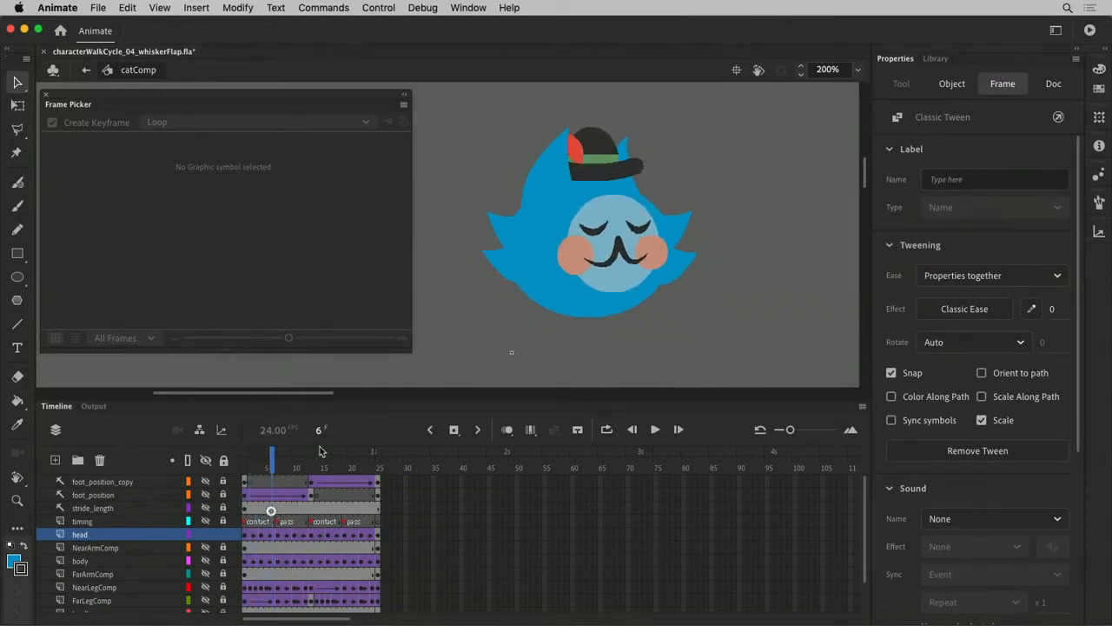
pyautogui.click(491, 227)
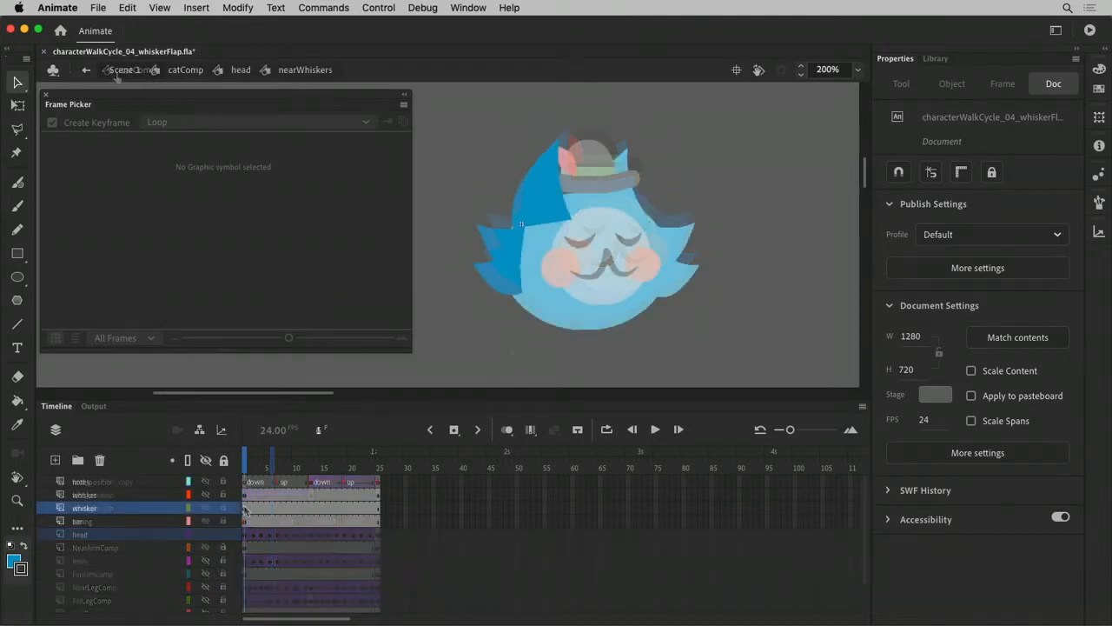
# Step: Keyframe the upper cheek whisker at frame 7, the first "up" label, with Frame Picker pose 9
pyautogui.click(245, 508)
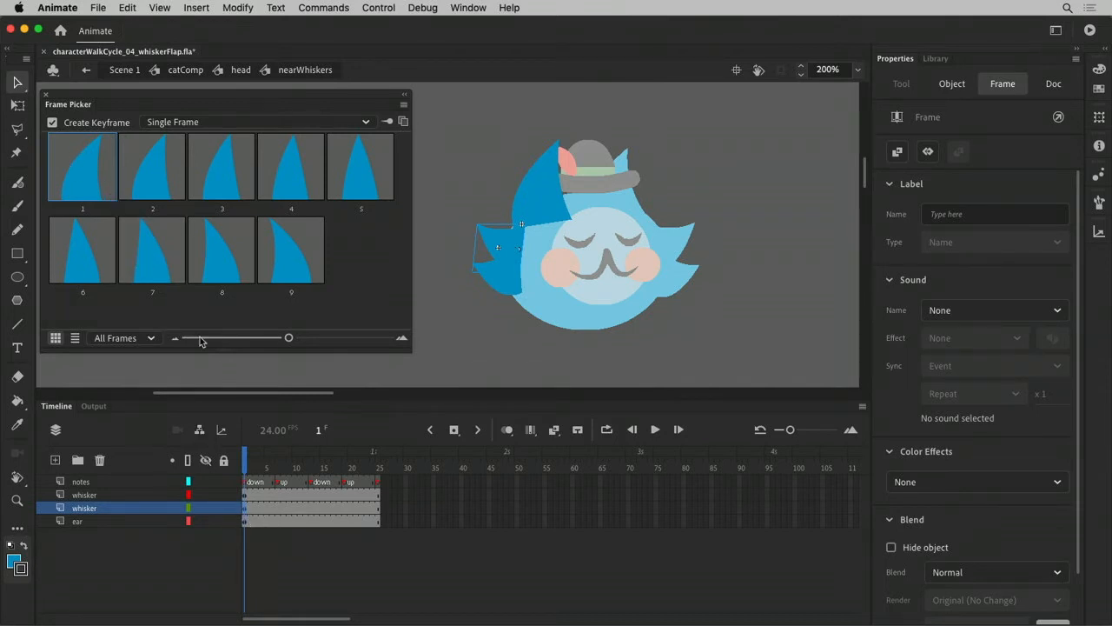
pyautogui.click(278, 511)
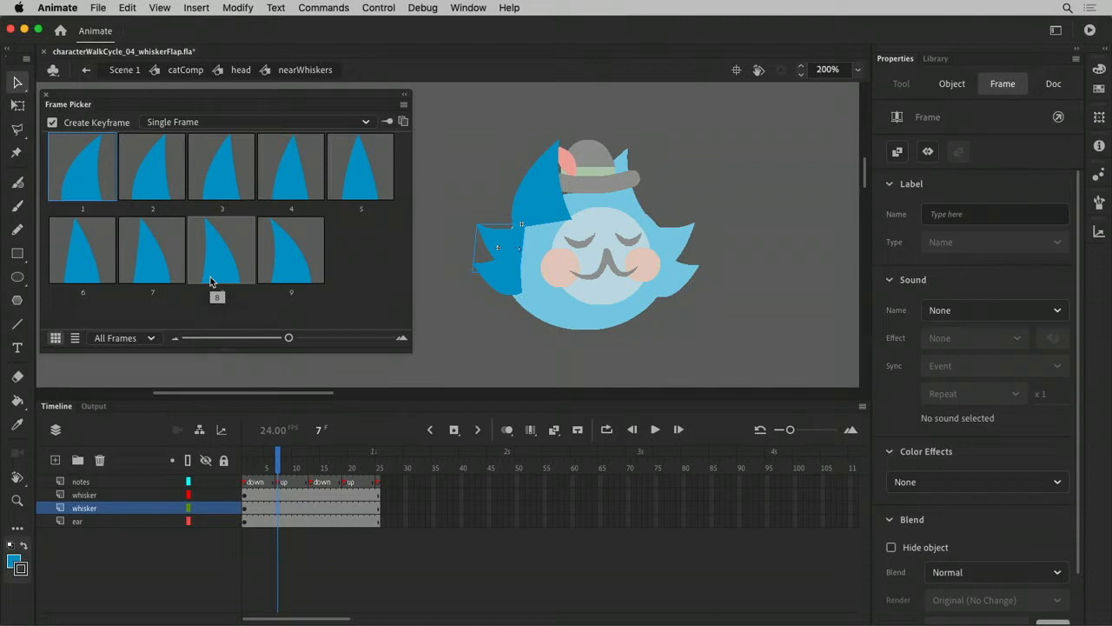
pyautogui.click(269, 261)
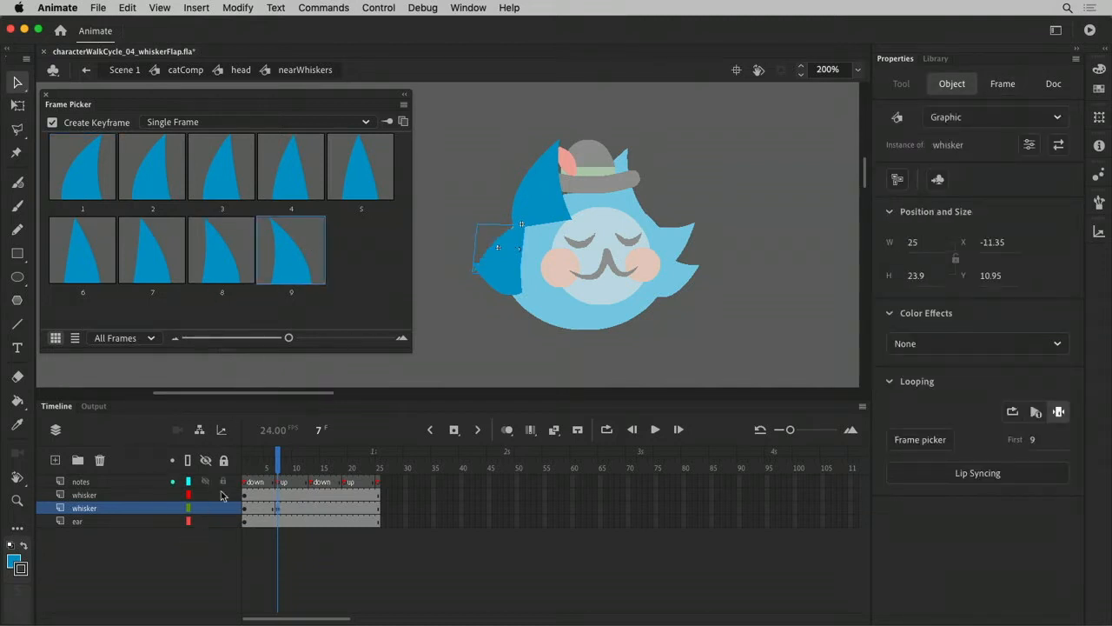
# Step: Hide the ear layer and the lower whisker layer, and scrub back to frame 1 to check the upper whisker
pyautogui.click(206, 521)
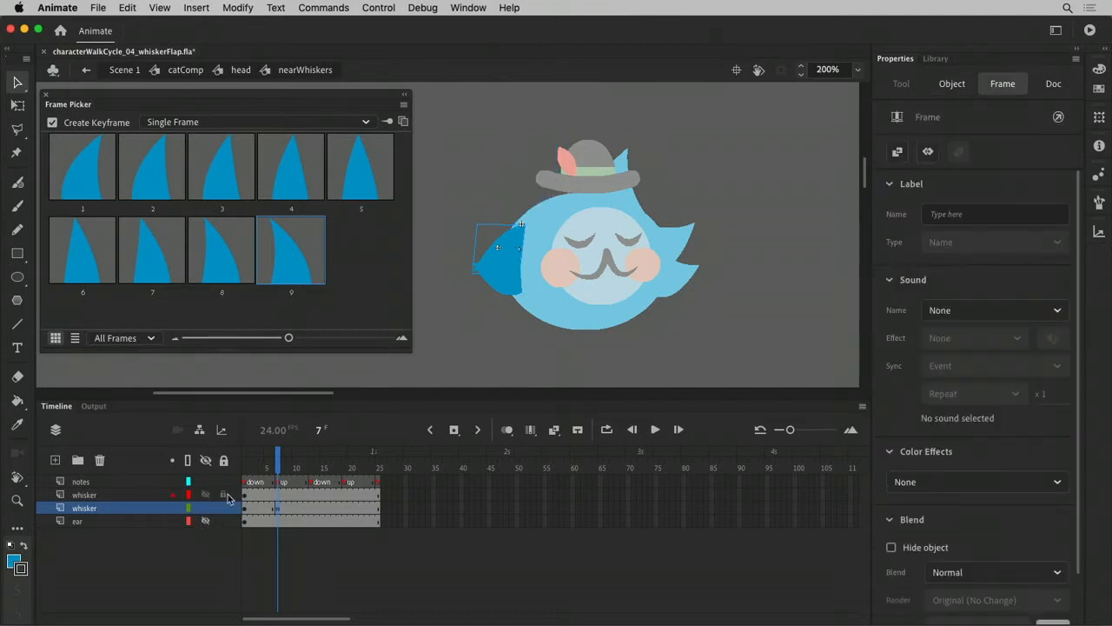
pyautogui.click(205, 495)
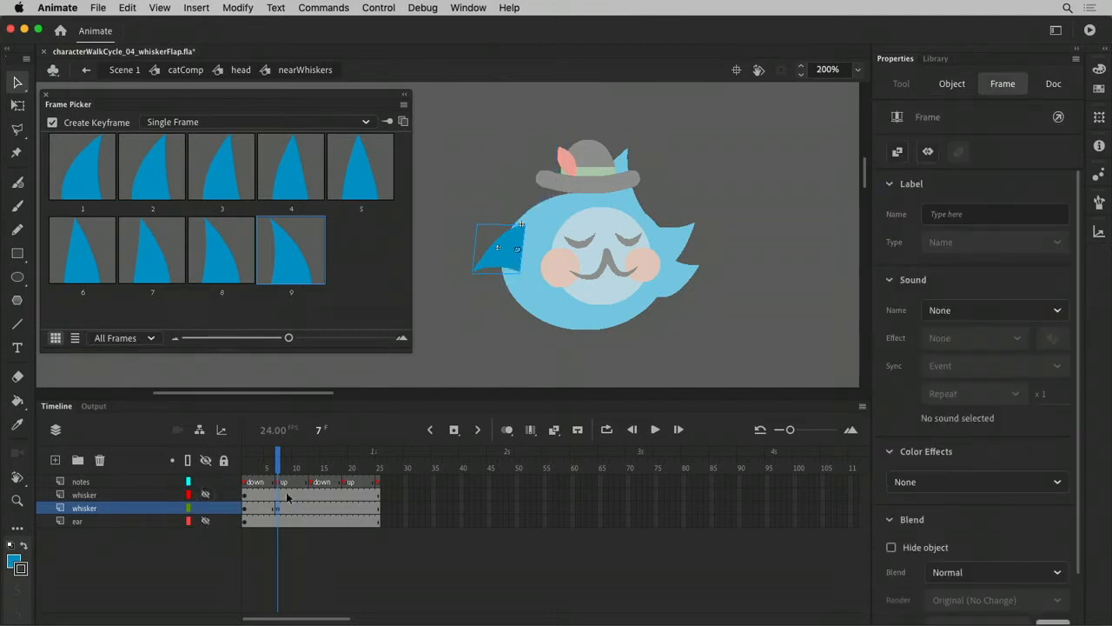
pyautogui.moveTo(276, 470); pyautogui.dragTo(244, 470)
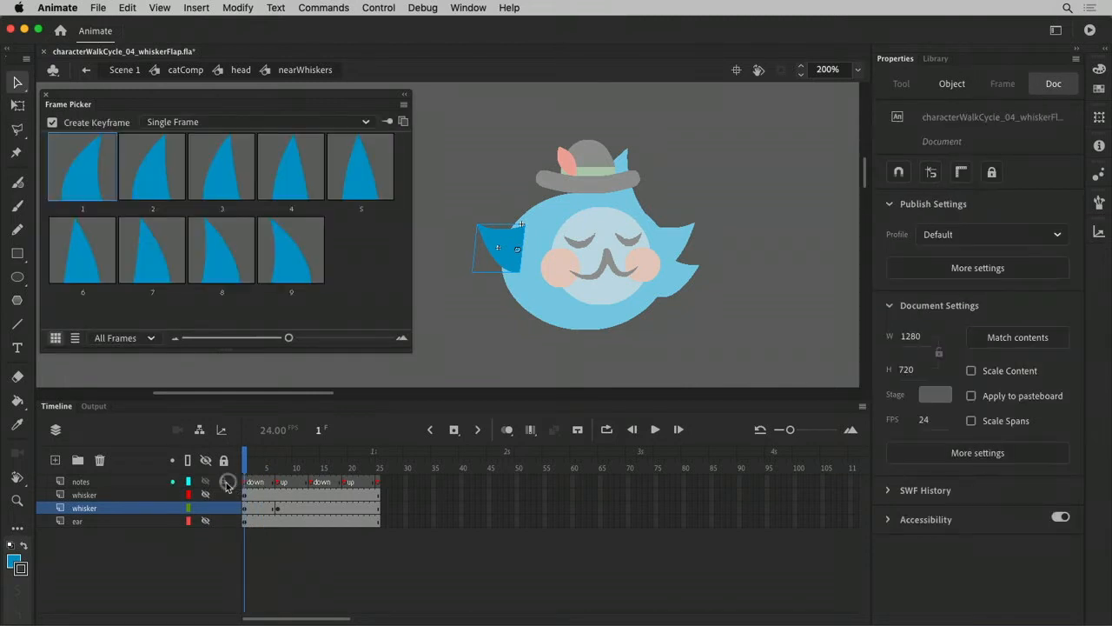
# Step: Keyframe the upper whisker with Frame Picker pose 2 at frame 2 and pose 8 at frame 6
pyautogui.click(247, 515)
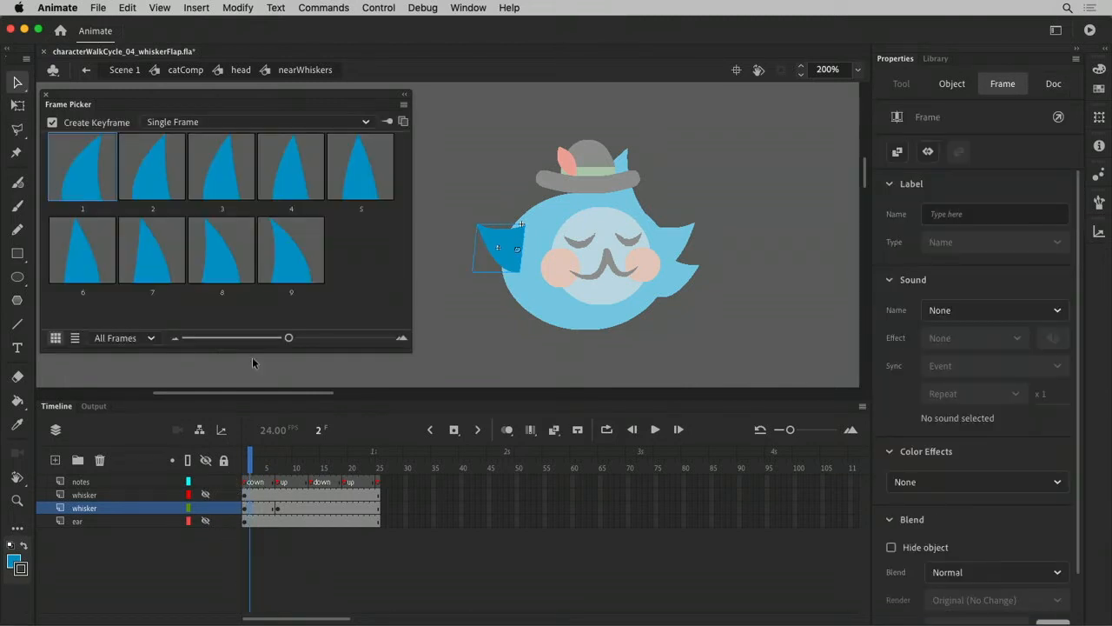
pyautogui.click(161, 181)
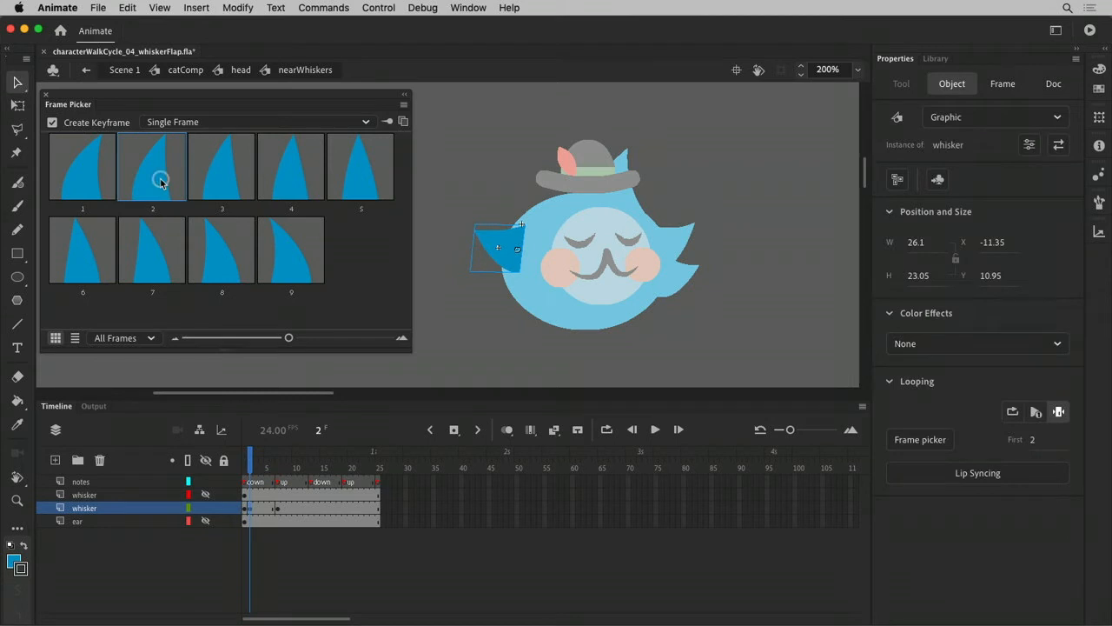
pyautogui.click(256, 507)
pyautogui.click(276, 513)
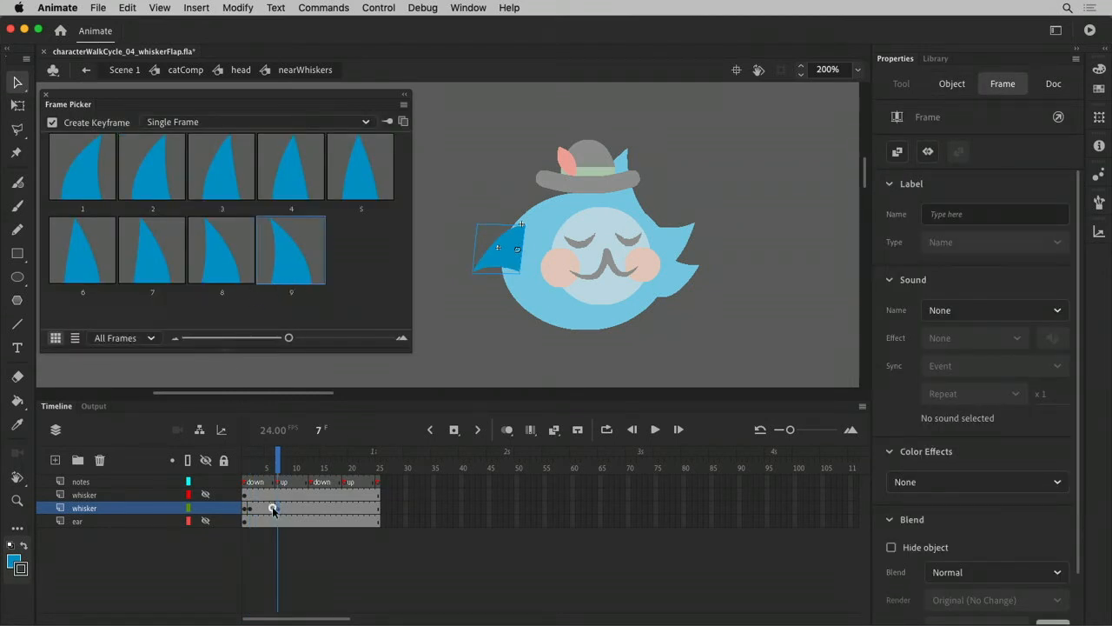
pyautogui.click(273, 511)
pyautogui.click(219, 259)
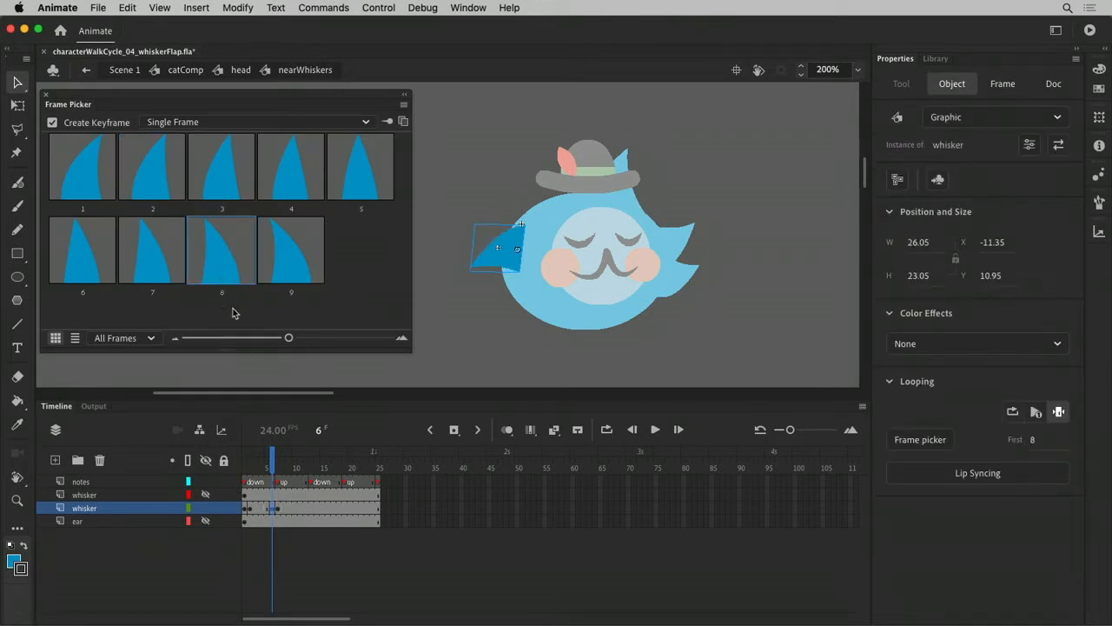
# Step: Keyframe the upper whisker with pose 7 at frame 5, pose 6 at frame 4 and pose 4 at frame 3, and scrub the result
pyautogui.click(269, 510)
pyautogui.click(153, 257)
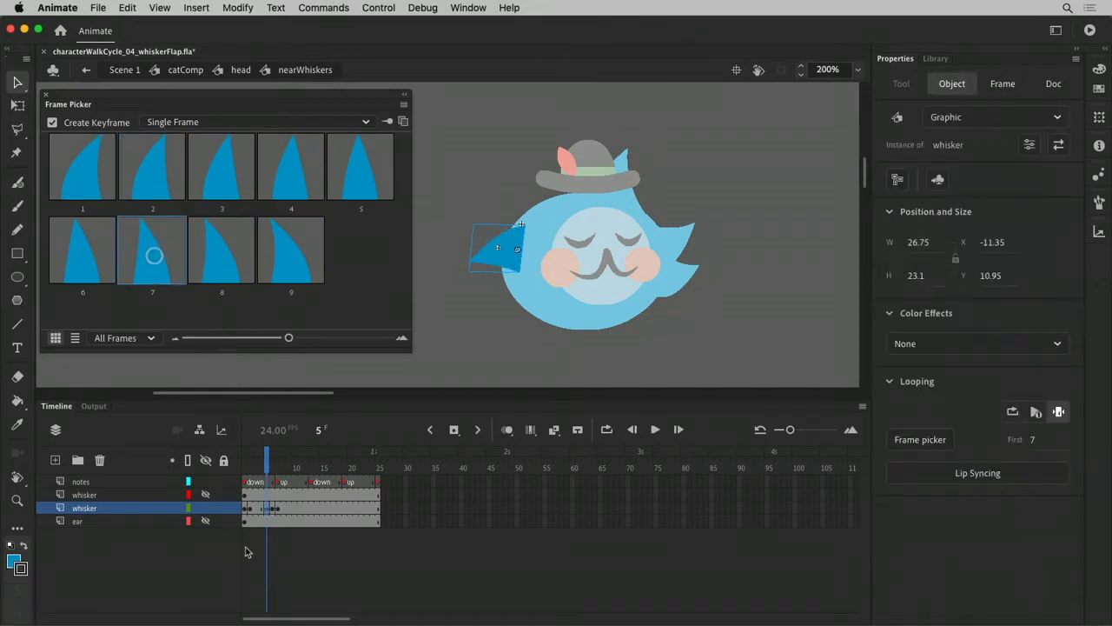
pyautogui.click(258, 512)
pyautogui.click(262, 510)
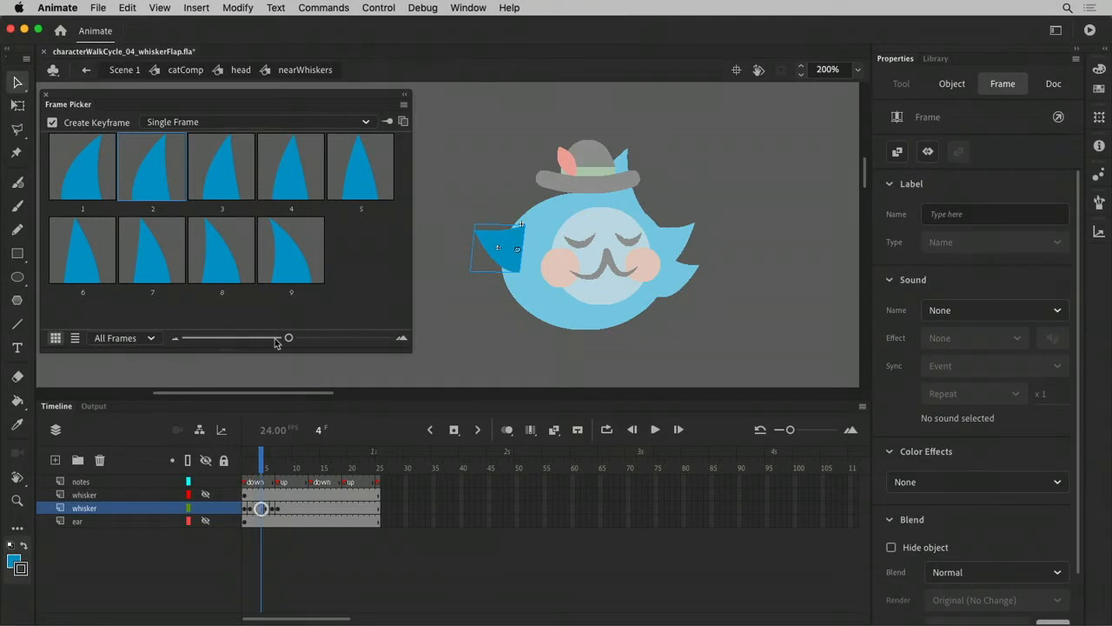
pyautogui.click(85, 256)
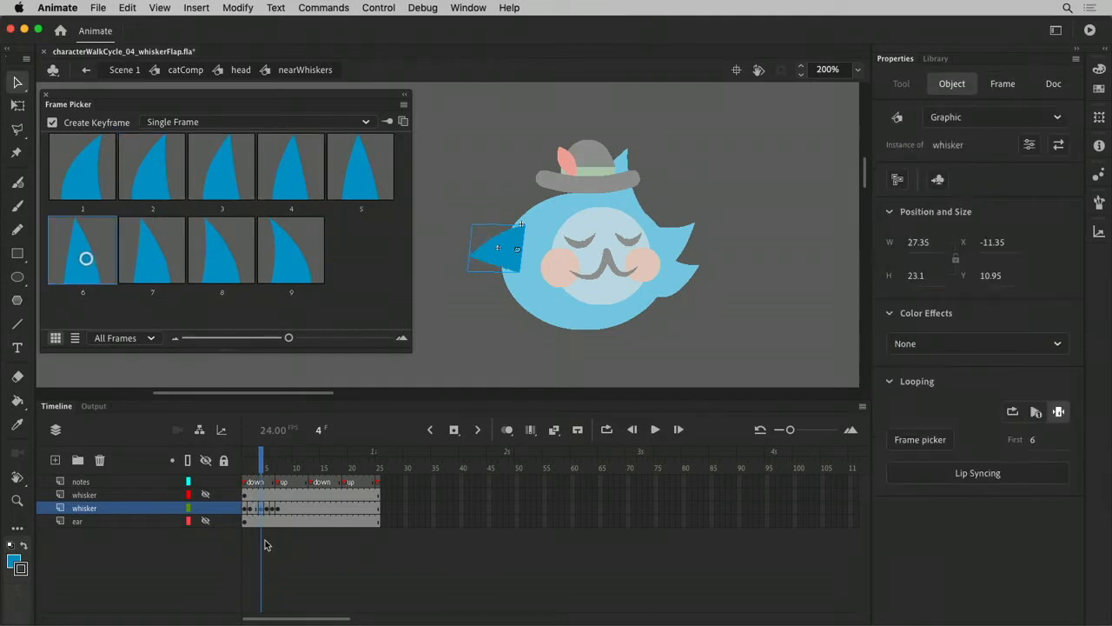
pyautogui.click(255, 510)
pyautogui.click(296, 187)
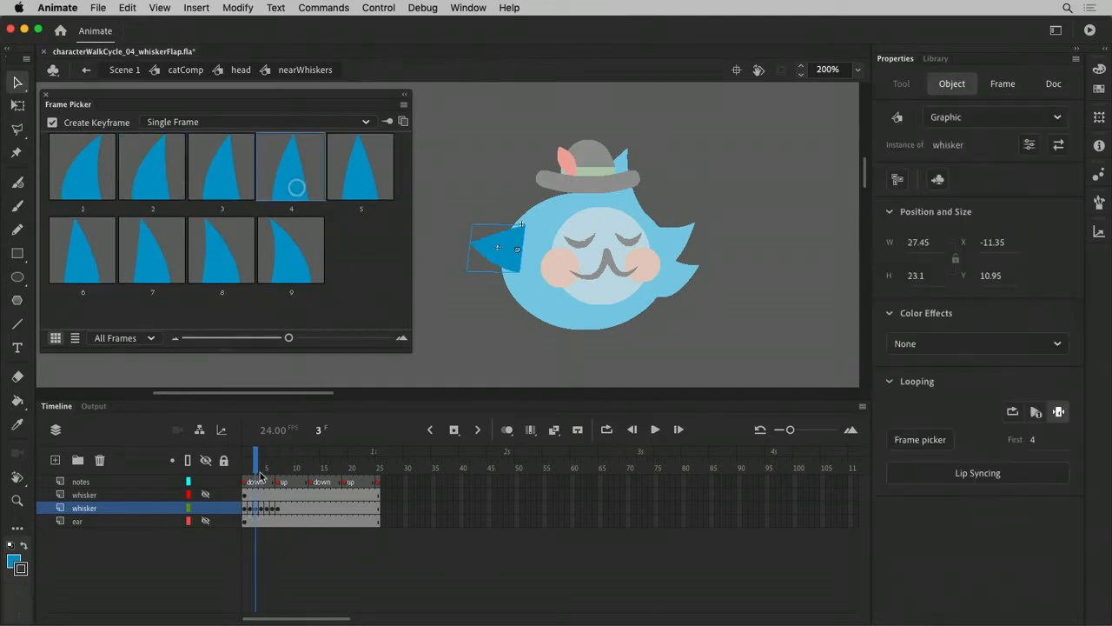
pyautogui.moveTo(261, 473); pyautogui.dragTo(269, 504)
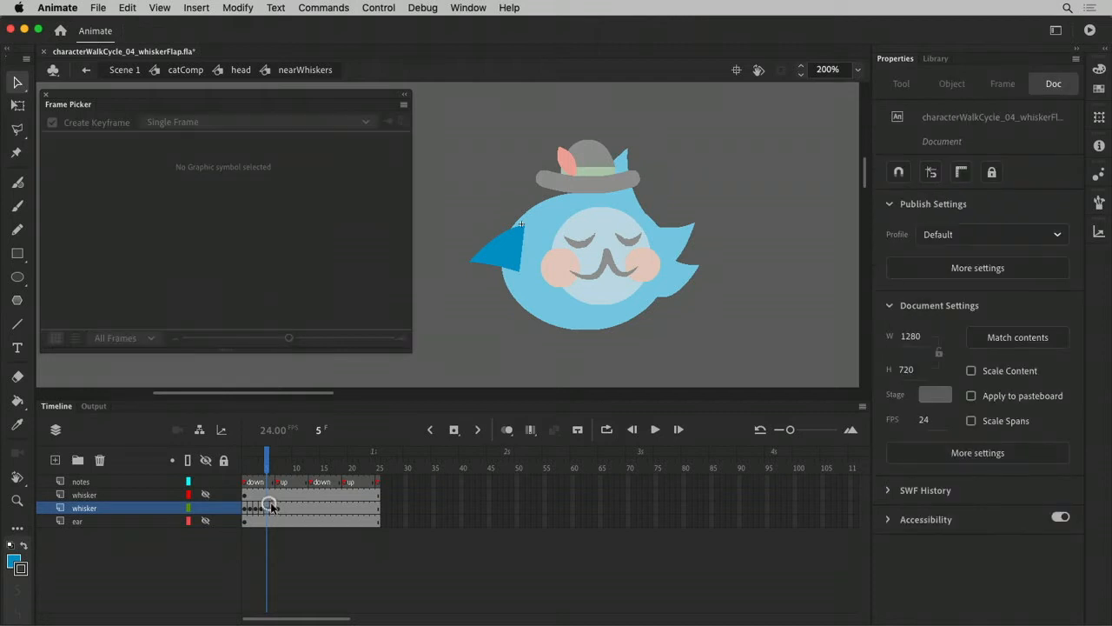
pyautogui.click(311, 470)
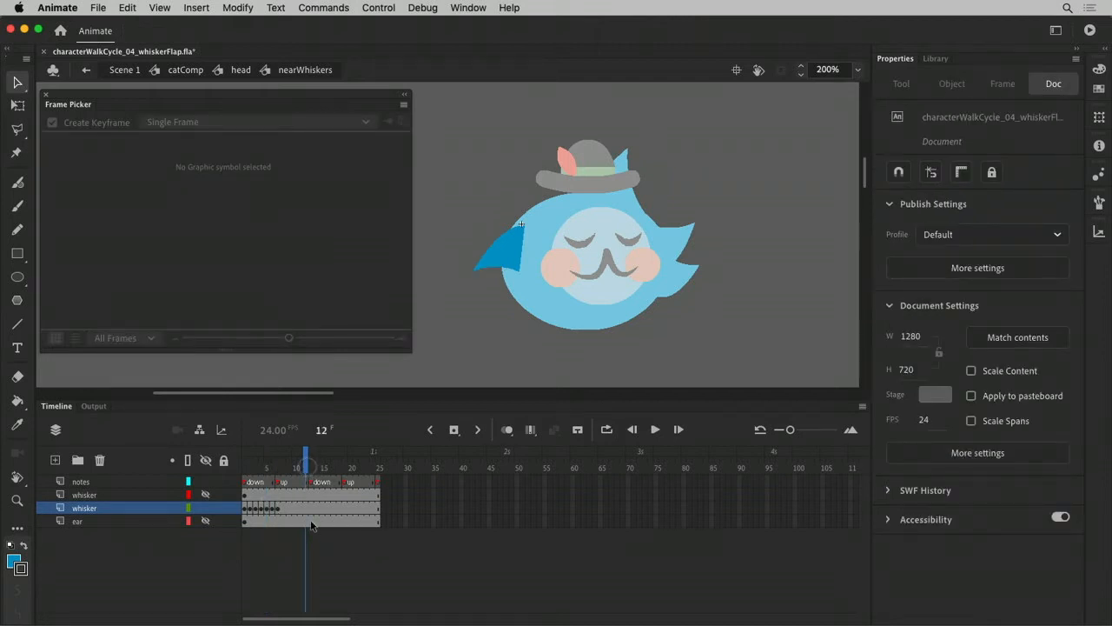
pyautogui.click(306, 508)
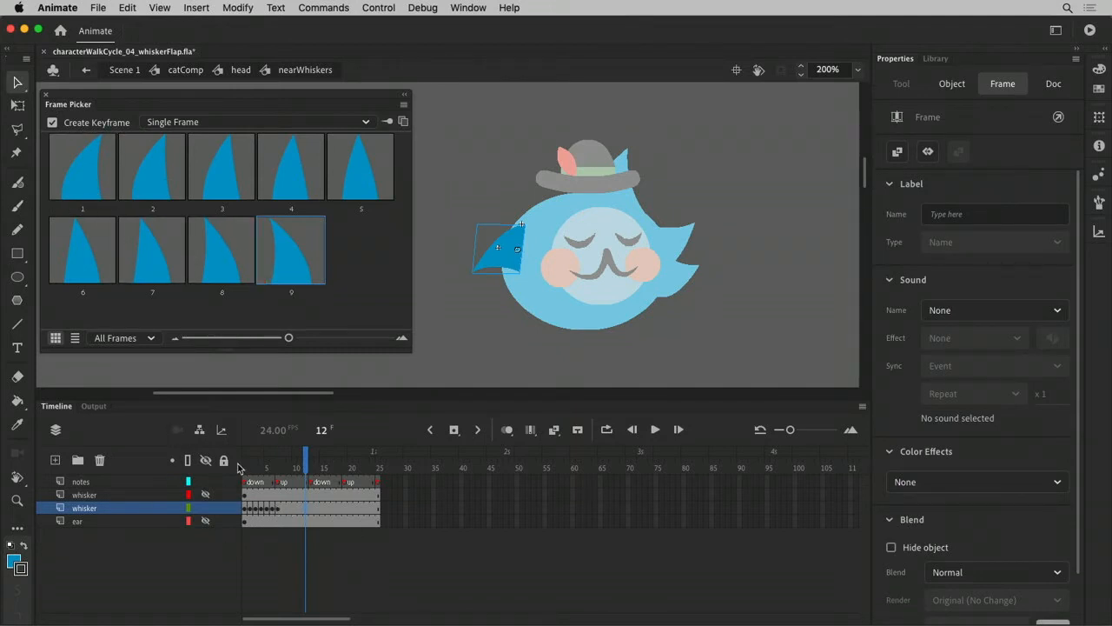
pyautogui.moveTo(278, 508); pyautogui.dragTo(231, 510)
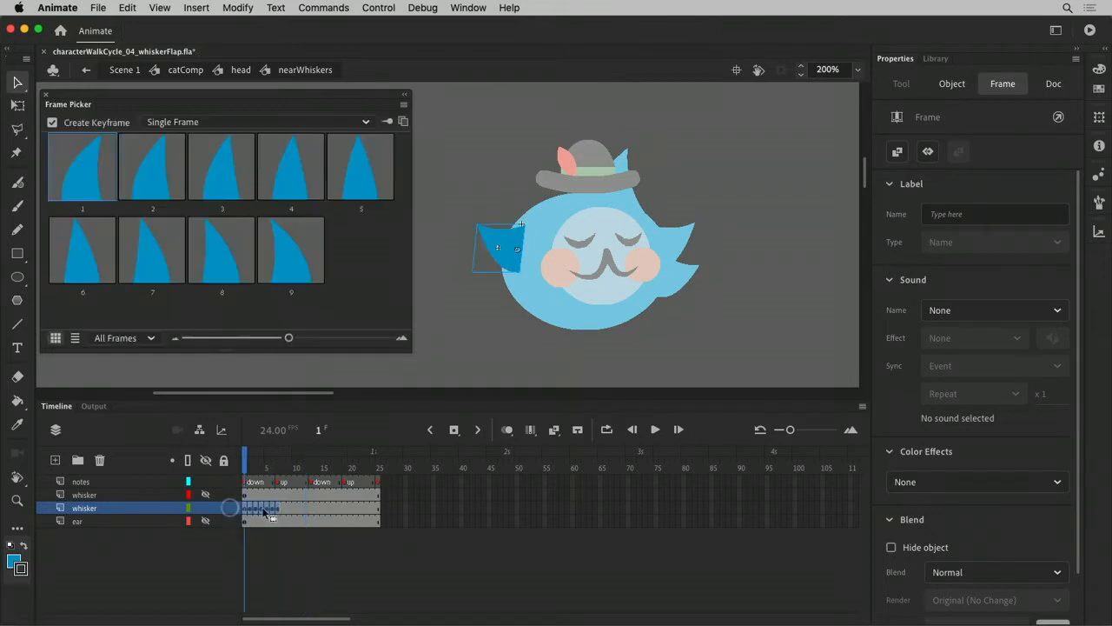
pyautogui.rightClick(259, 508)
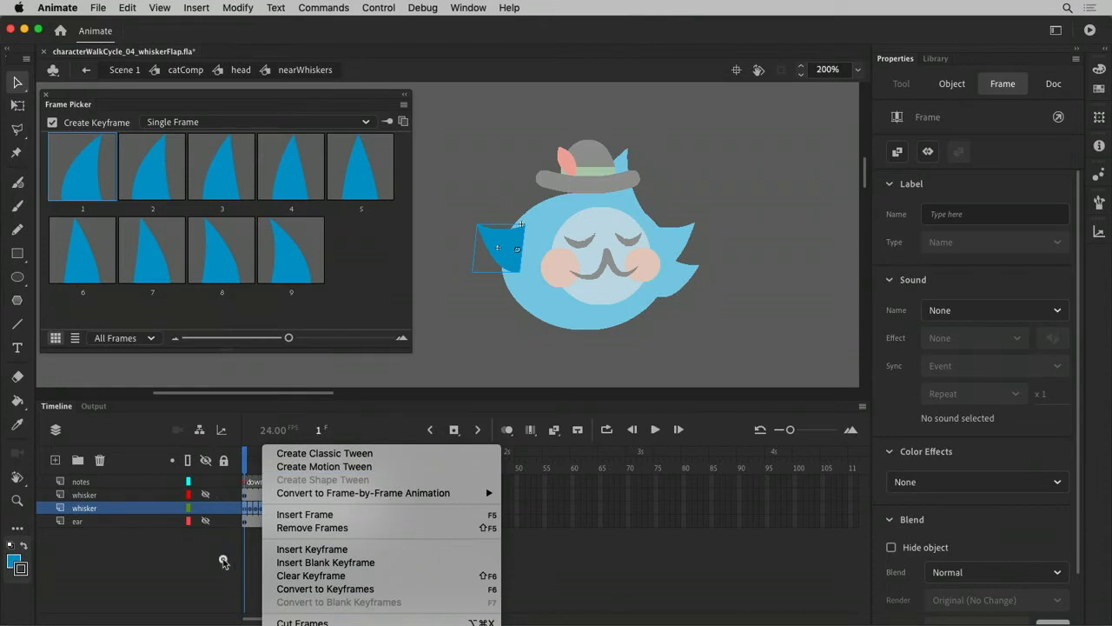
pyautogui.click(252, 512)
# Step: Keyframe the upper whisker's return with pose 1 at frame 12, pose 2 at frame 11 and pose 3 at frame 10
pyautogui.click(307, 507)
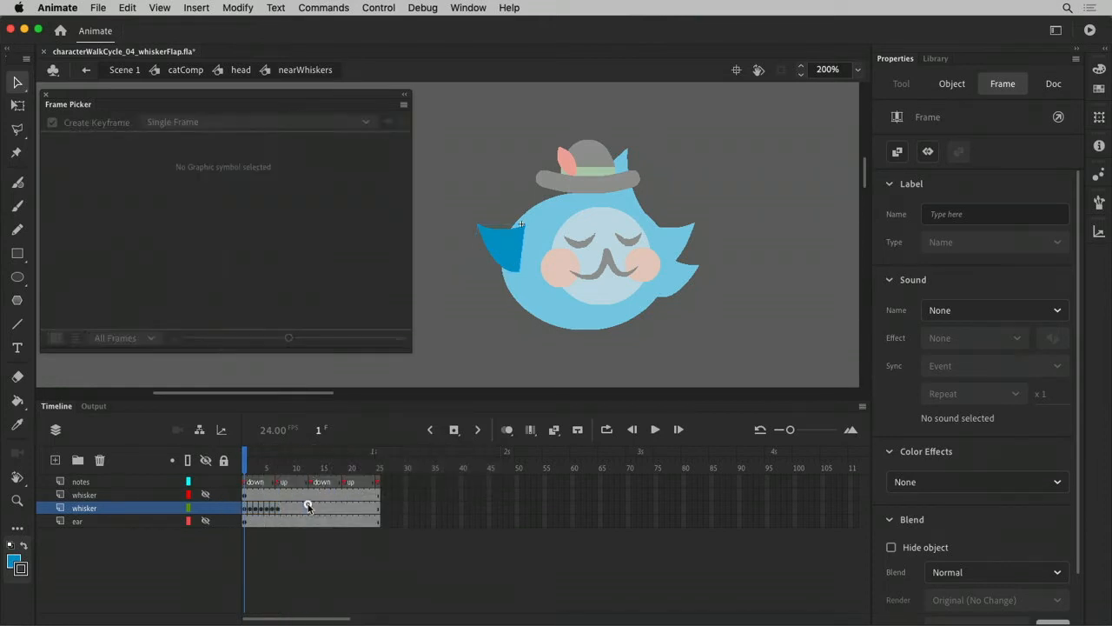
pyautogui.click(87, 163)
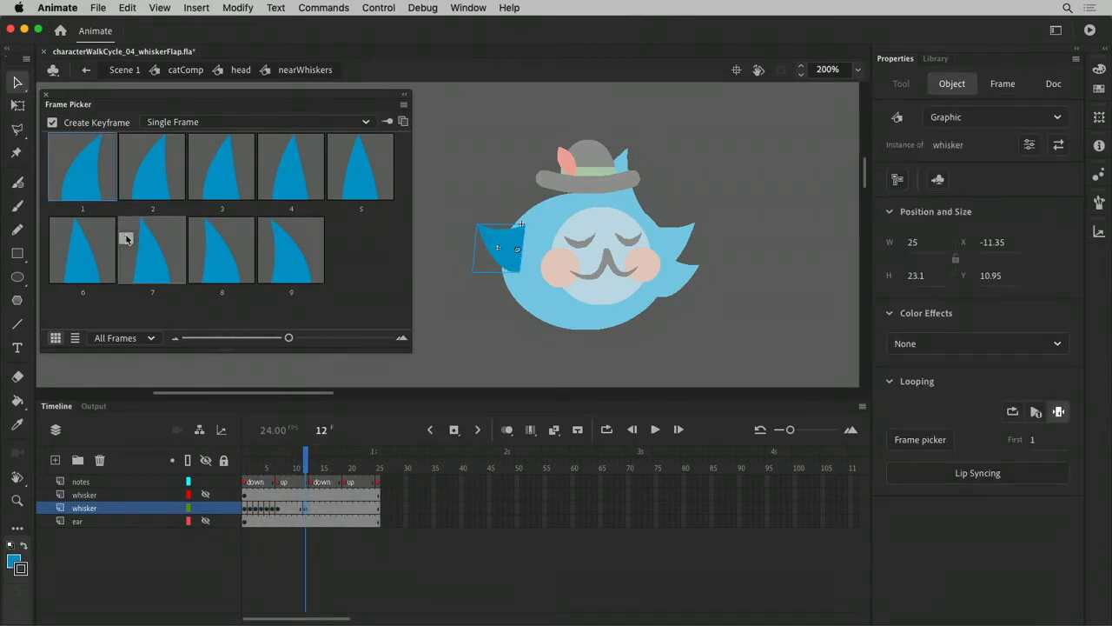
pyautogui.click(300, 508)
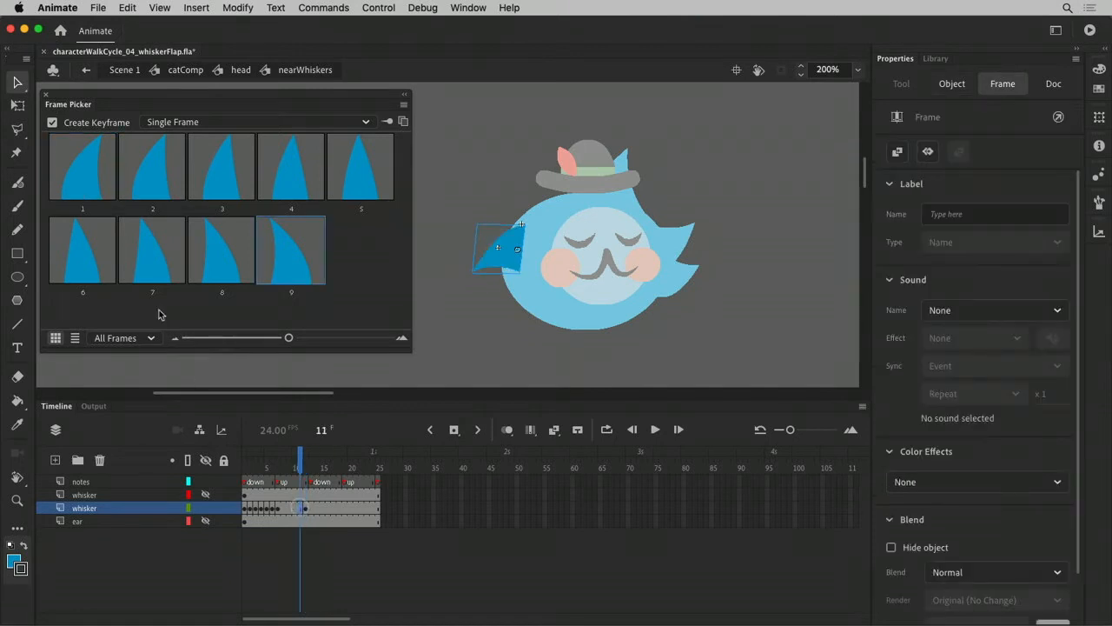
pyautogui.click(156, 175)
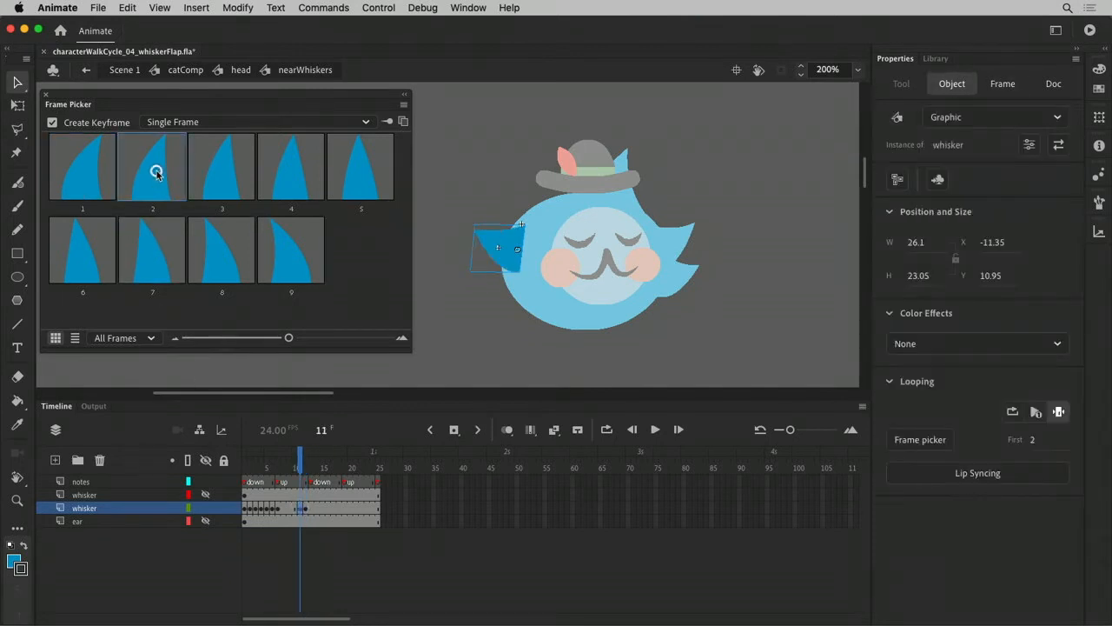
pyautogui.click(298, 508)
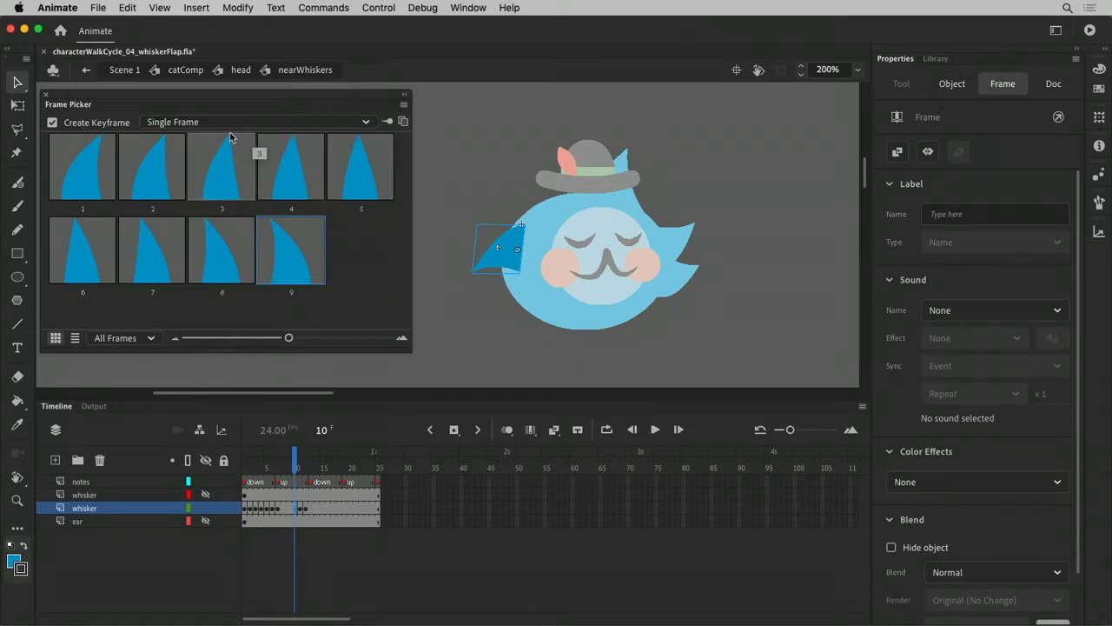
pyautogui.click(230, 193)
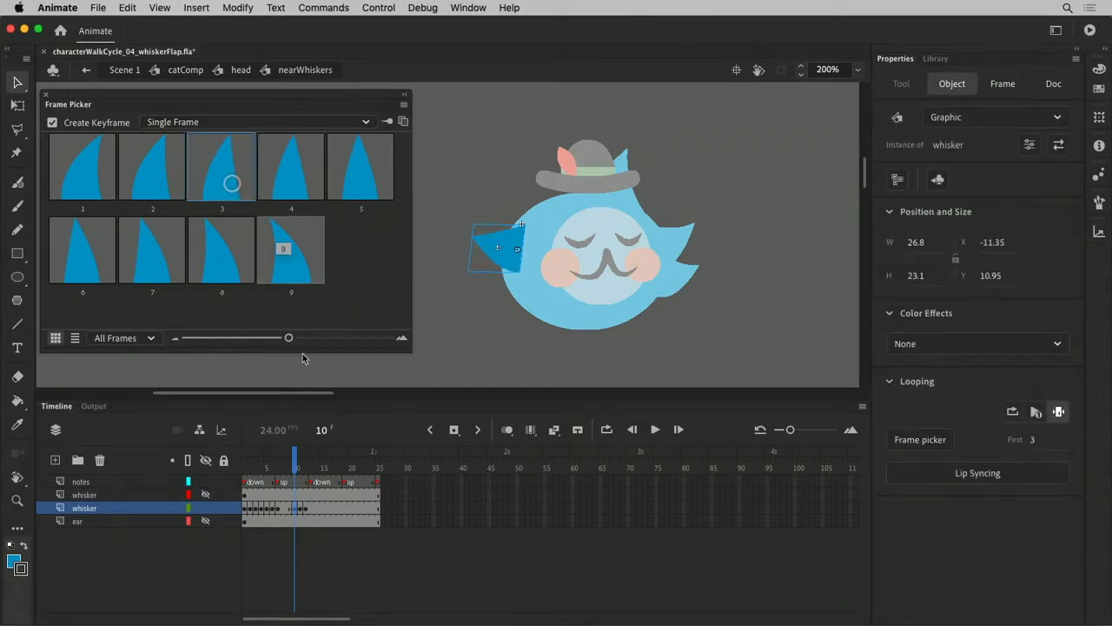
# Step: Keyframe the upper whisker with Frame Picker pose 4 at frame 9, and scrub the half cycle back to frame 1
pyautogui.click(292, 507)
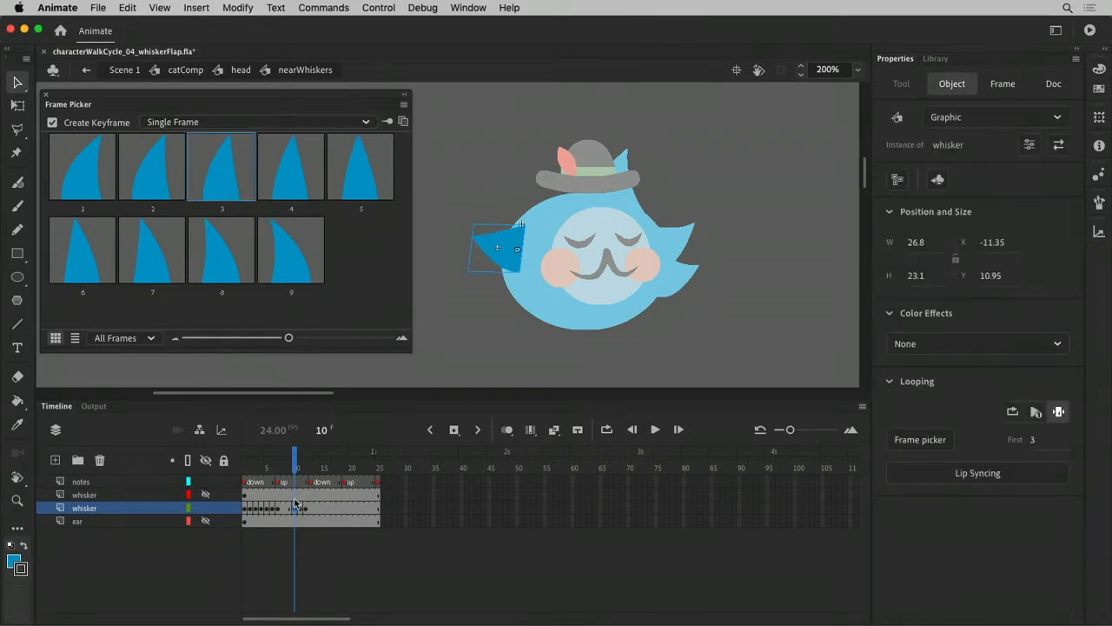
pyautogui.click(301, 176)
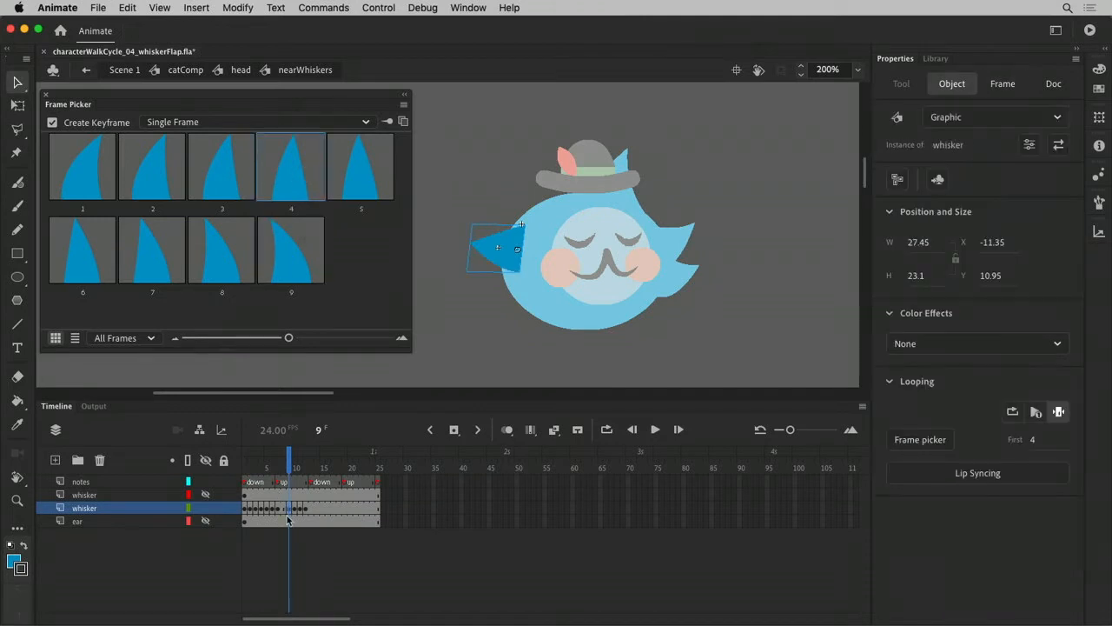
pyautogui.click(284, 511)
pyautogui.moveTo(247, 474); pyautogui.dragTo(203, 497)
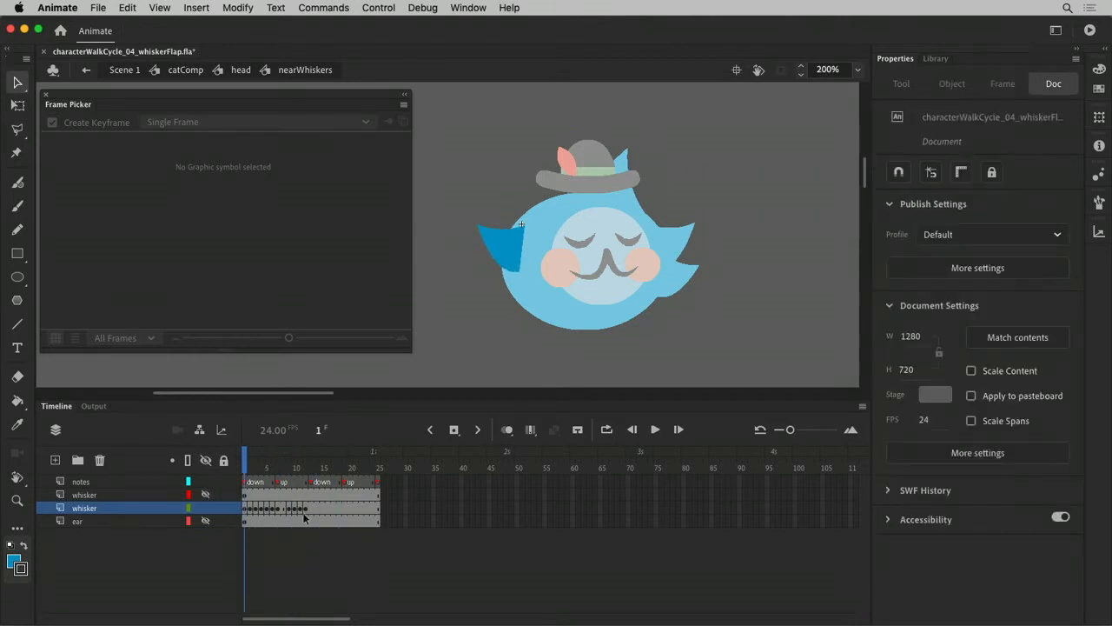
# Step: Duplicate the upper whisker's first-half keyframes into the second half of the cycle, and return to catComp to scrub the head
pyautogui.click(308, 504)
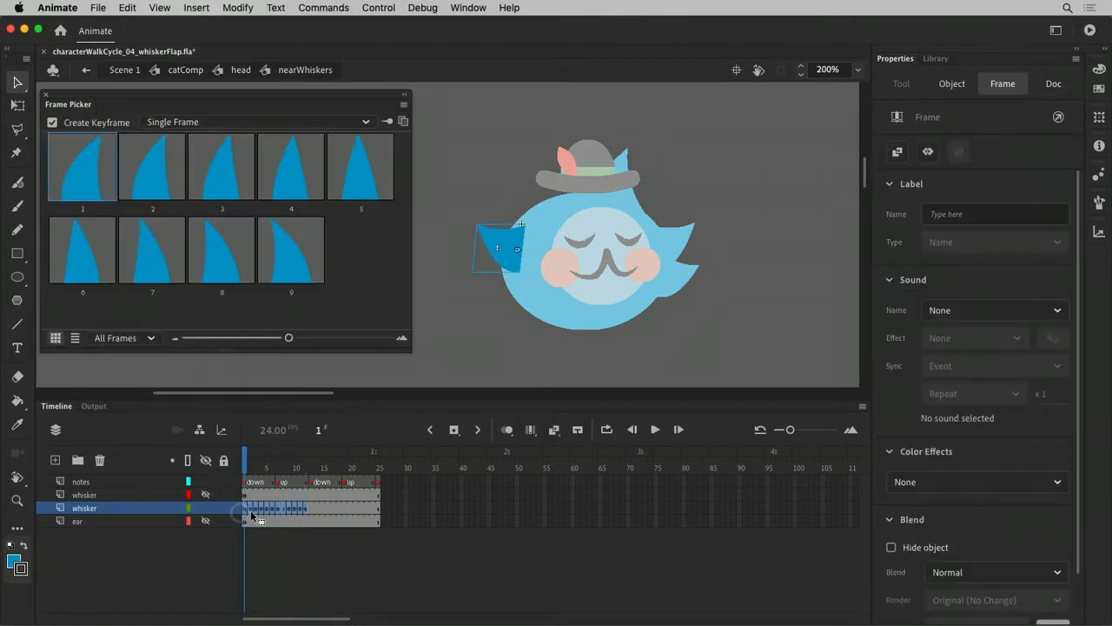
pyautogui.moveTo(308, 507); pyautogui.dragTo(316, 506)
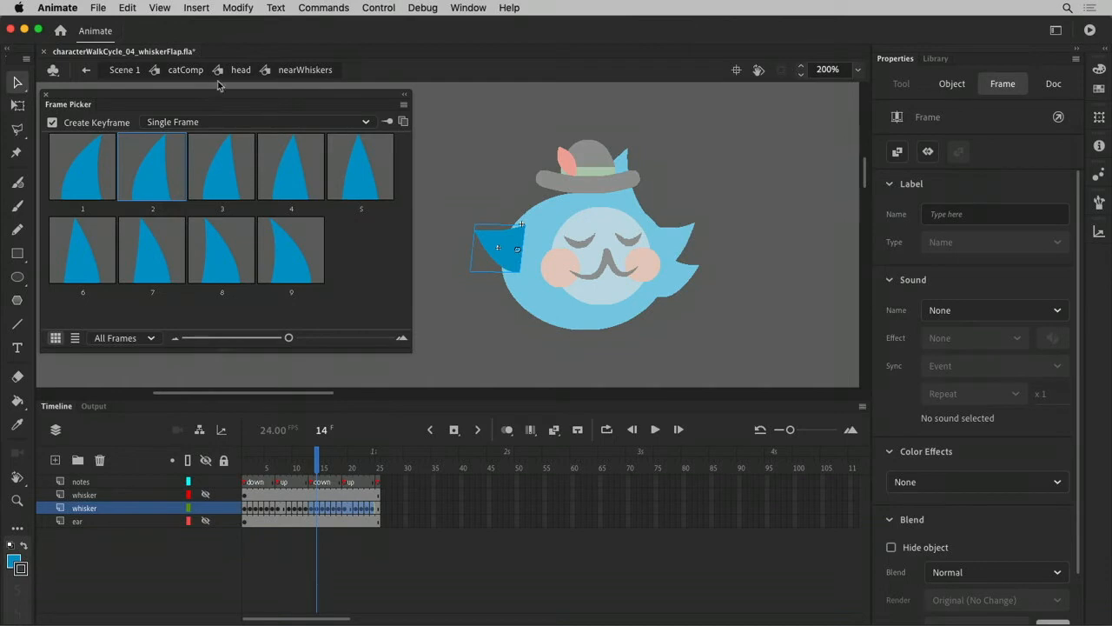
pyautogui.click(186, 71)
pyautogui.moveTo(248, 458); pyautogui.dragTo(170, 469)
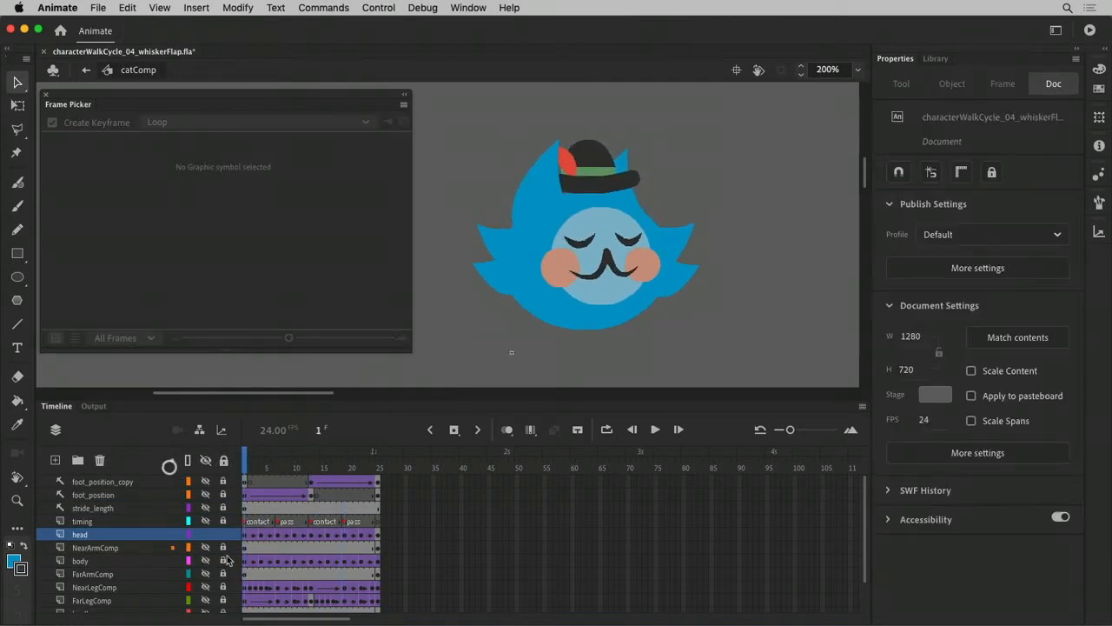
# Step: Select the whole span of the head layer in catComp and synchronize its symbols
pyautogui.click(248, 534)
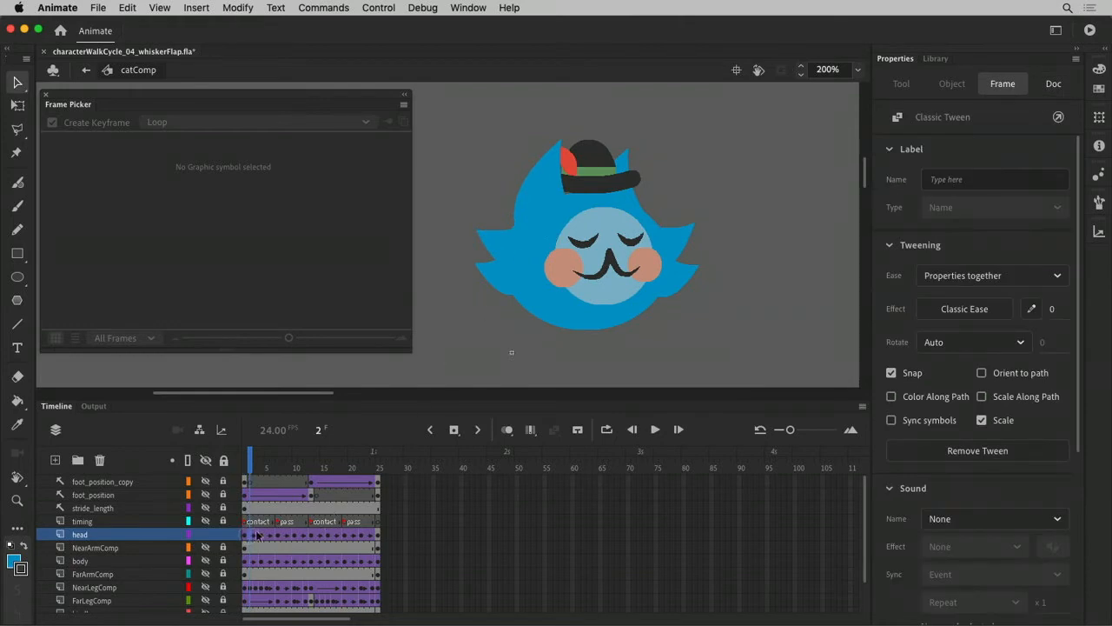
pyautogui.click(249, 535)
pyautogui.click(526, 250)
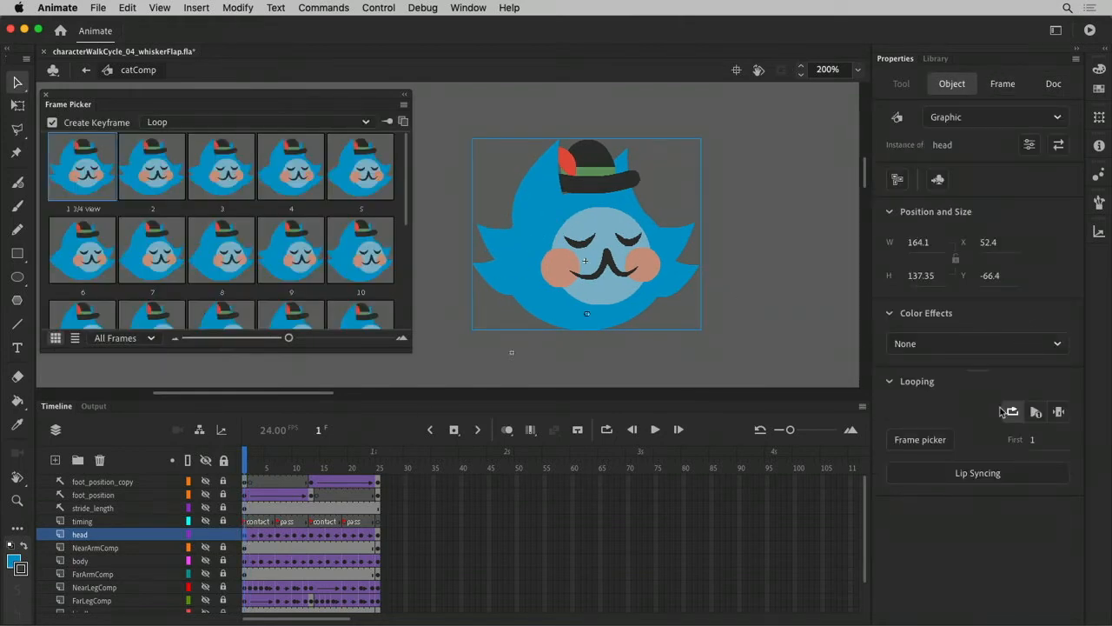
pyautogui.click(248, 534)
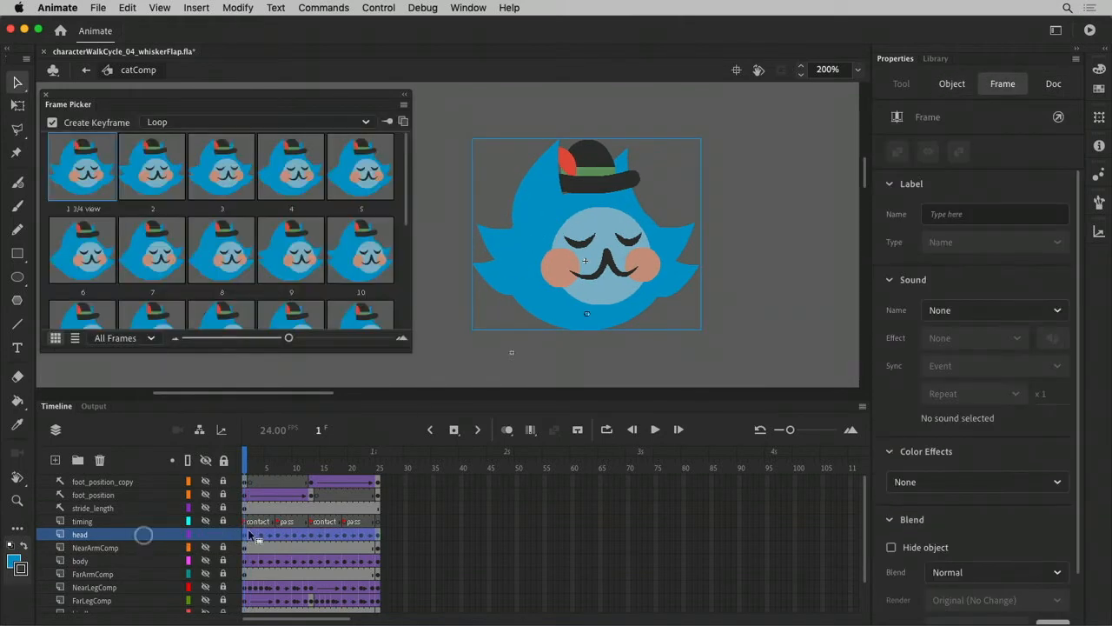
pyautogui.click(239, 8)
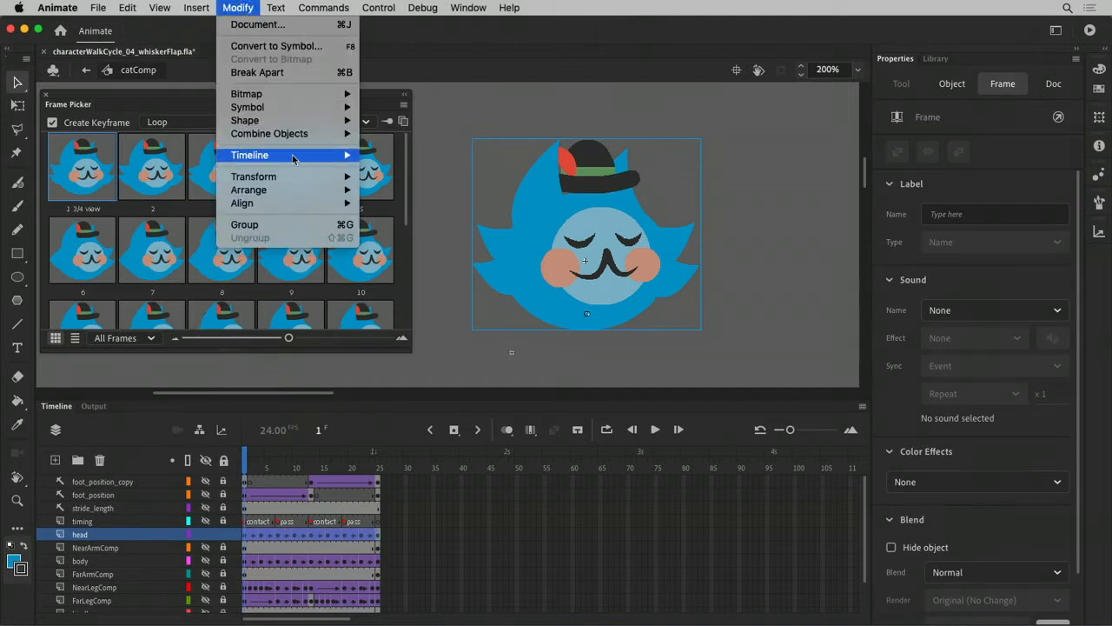
pyautogui.moveTo(290, 156)
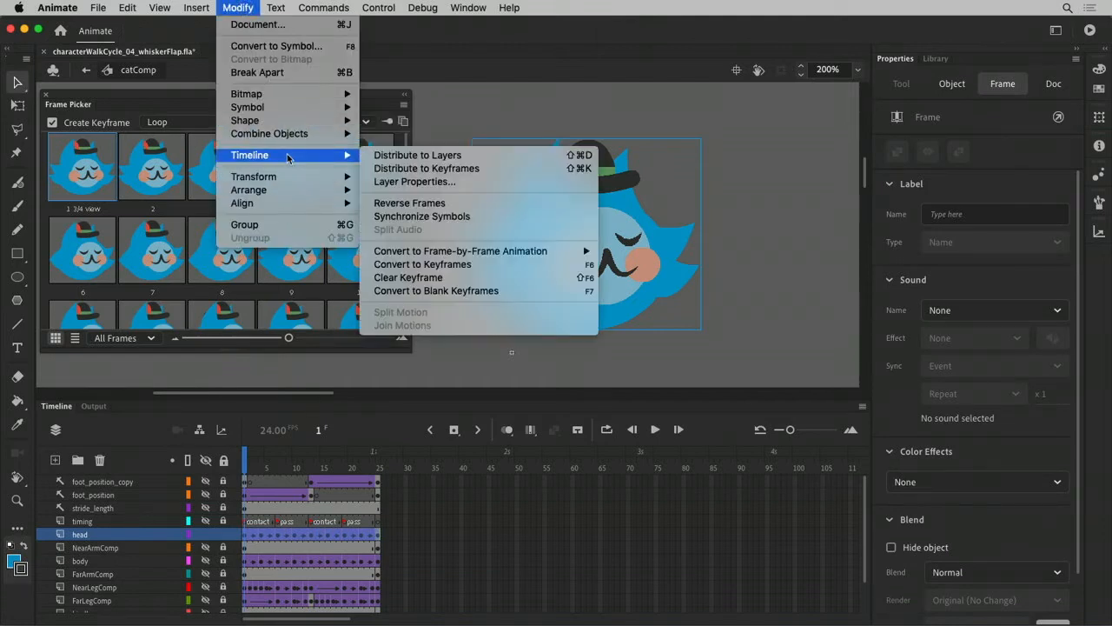
pyautogui.click(460, 215)
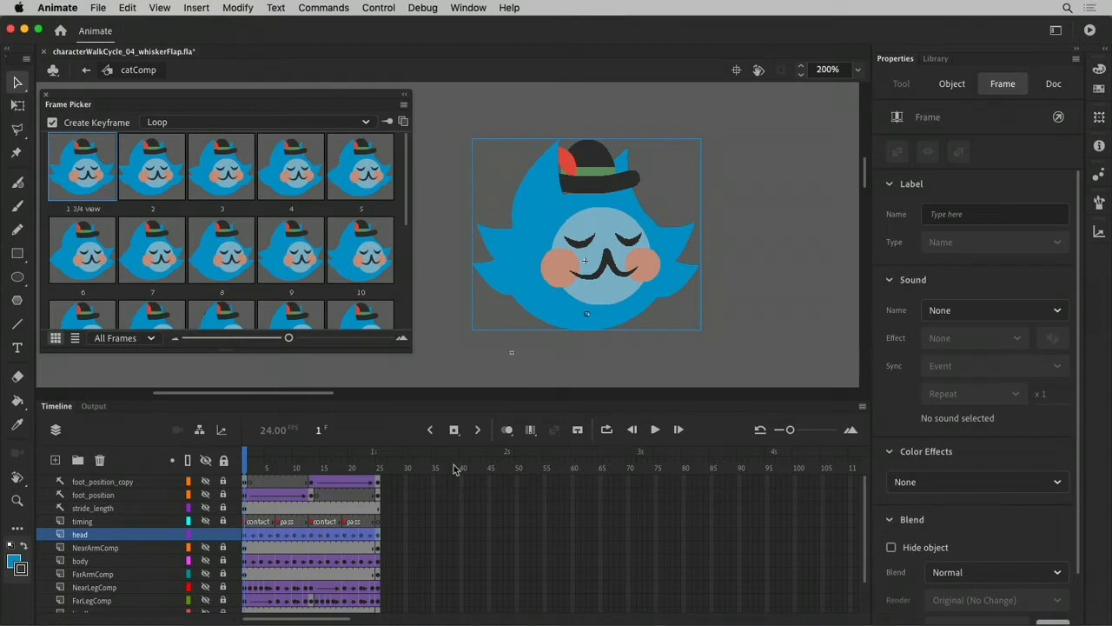
# Step: Turn on looped playback over frames 1 to 24 and play the head animation
pyautogui.click(607, 430)
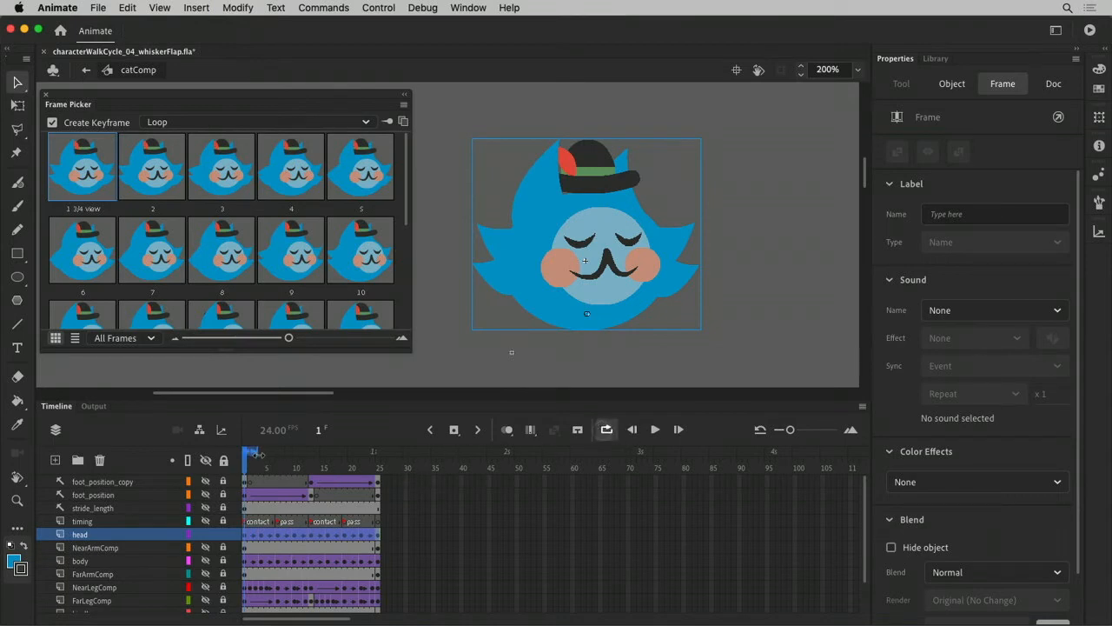
pyautogui.moveTo(255, 453); pyautogui.dragTo(370, 469)
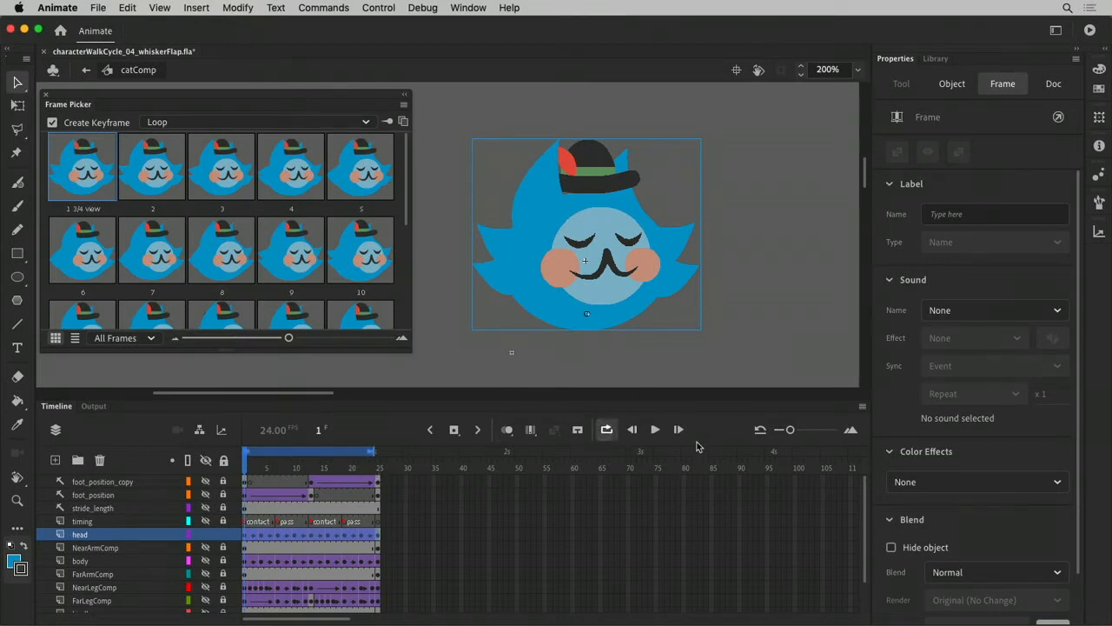
pyautogui.click(656, 429)
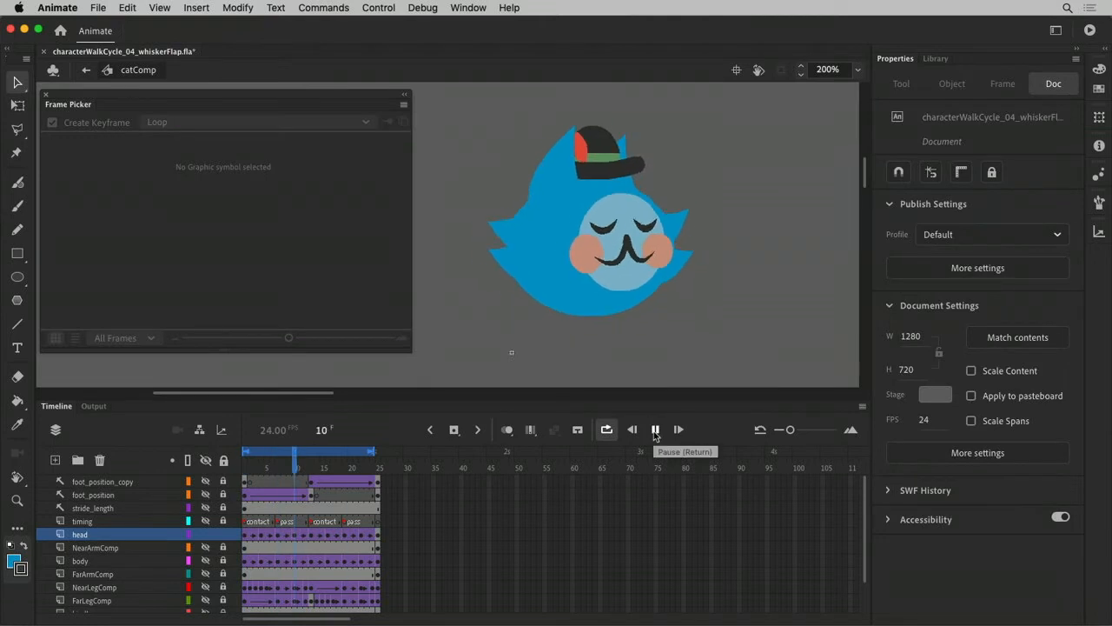
pyautogui.press('Return')
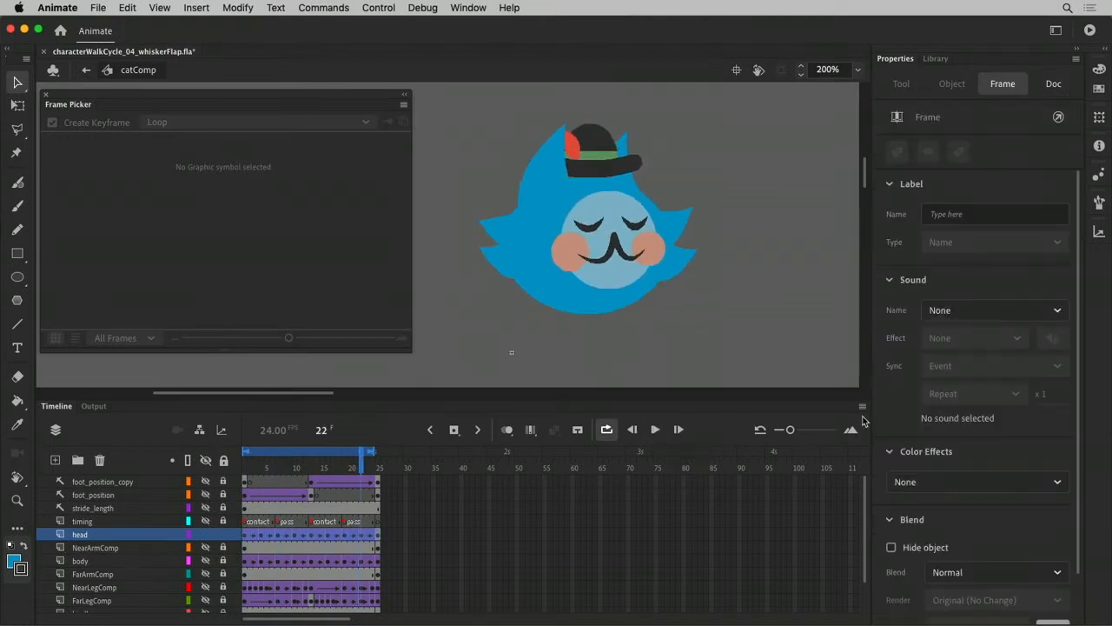
# Step: Replay the looped head animation to review the whisker flap, and scrub back to frame 1
pyautogui.click(862, 406)
pyautogui.click(880, 528)
pyautogui.click(656, 431)
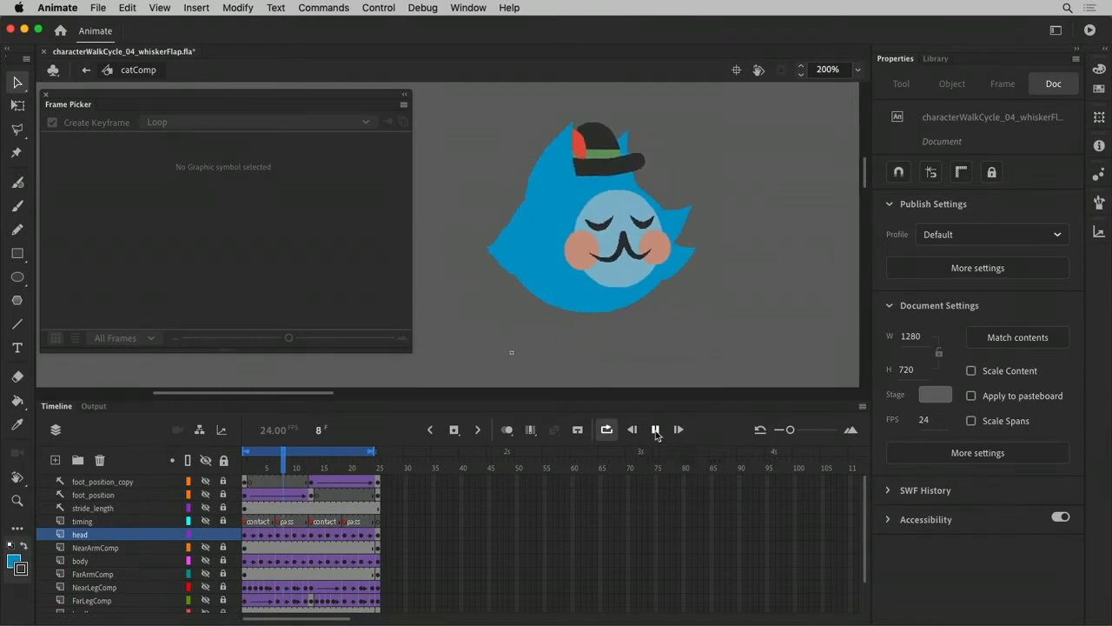
pyautogui.click(656, 431)
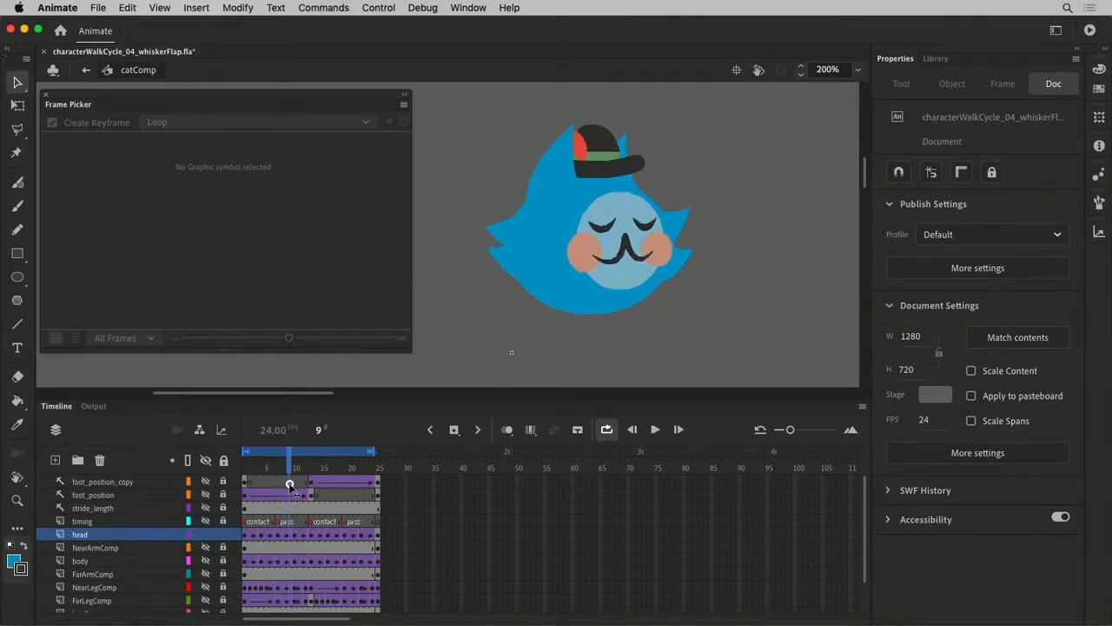
pyautogui.moveTo(296, 491); pyautogui.dragTo(319, 500)
pyautogui.moveTo(248, 494); pyautogui.dragTo(161, 502)
# Step: Open nearWhiskers inside the head symbol and check the upper whisker's poses at frames 1, 2 and 3
pyautogui.click(490, 239)
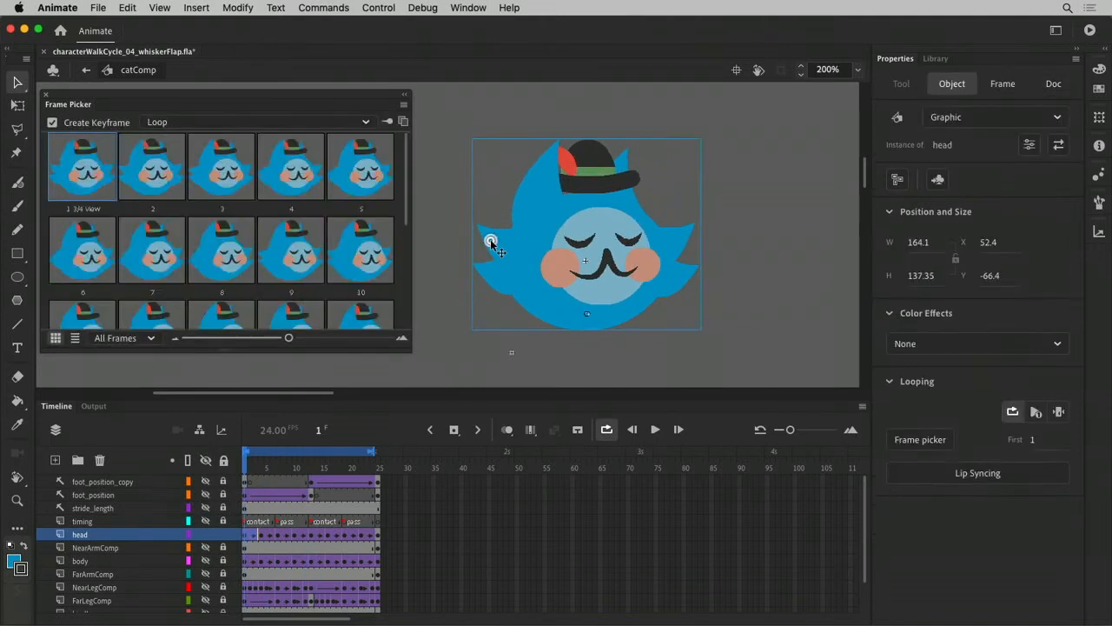
pyautogui.doubleClick(490, 239)
pyautogui.doubleClick(492, 243)
pyautogui.click(252, 495)
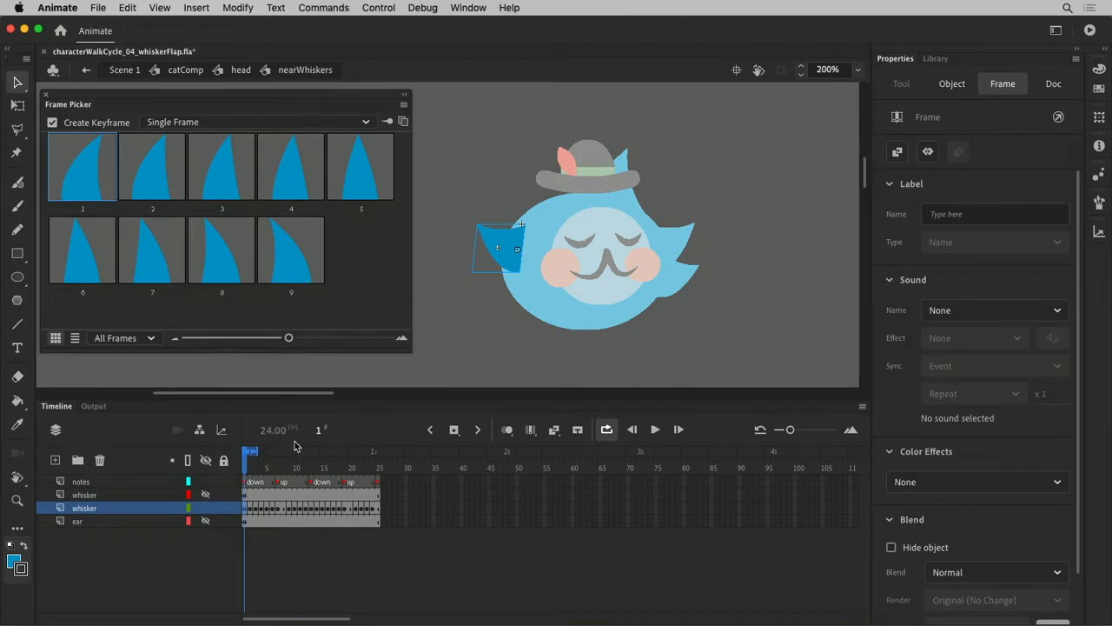
pyautogui.click(250, 507)
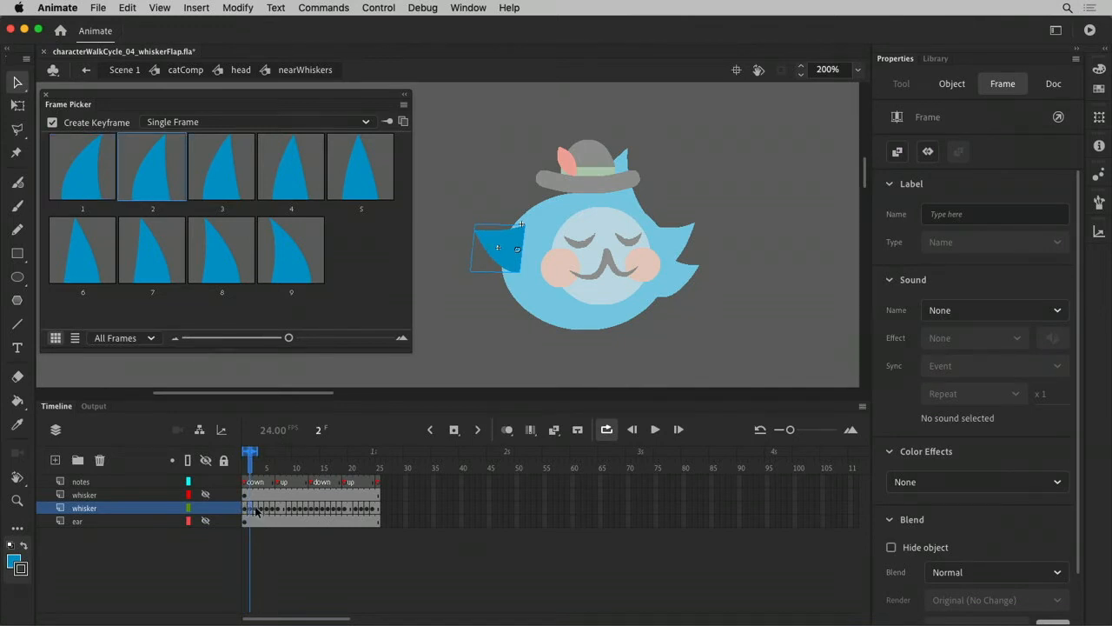
pyautogui.click(255, 509)
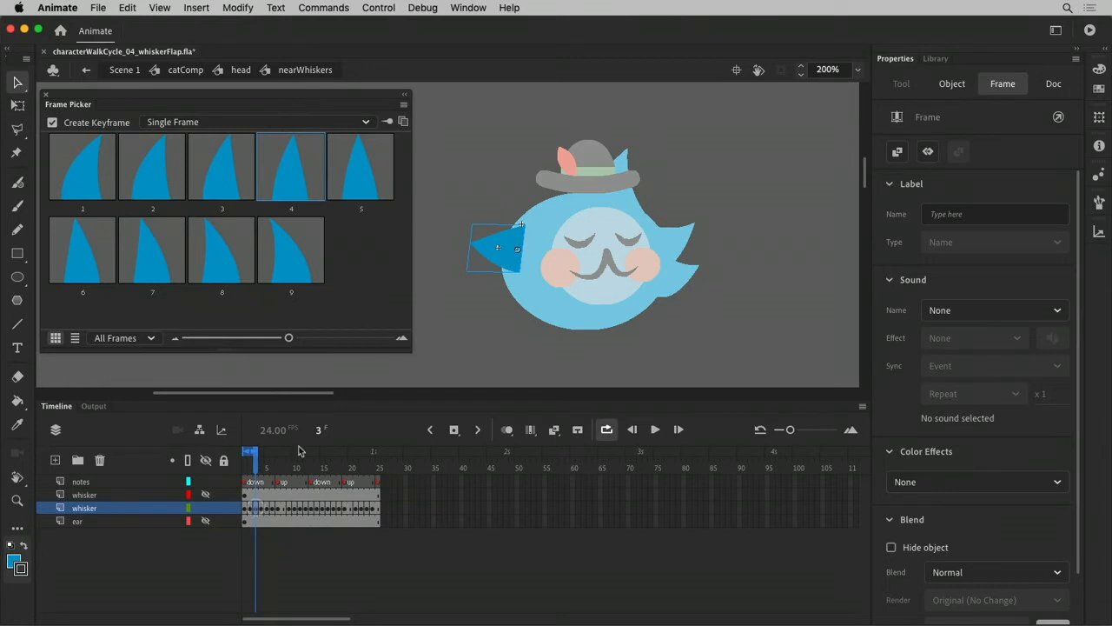
# Step: Step through the upper whisker's downward flap from frame 1 to frame 4, checking the pose on each frame
pyautogui.press('Return')
pyautogui.click(246, 512)
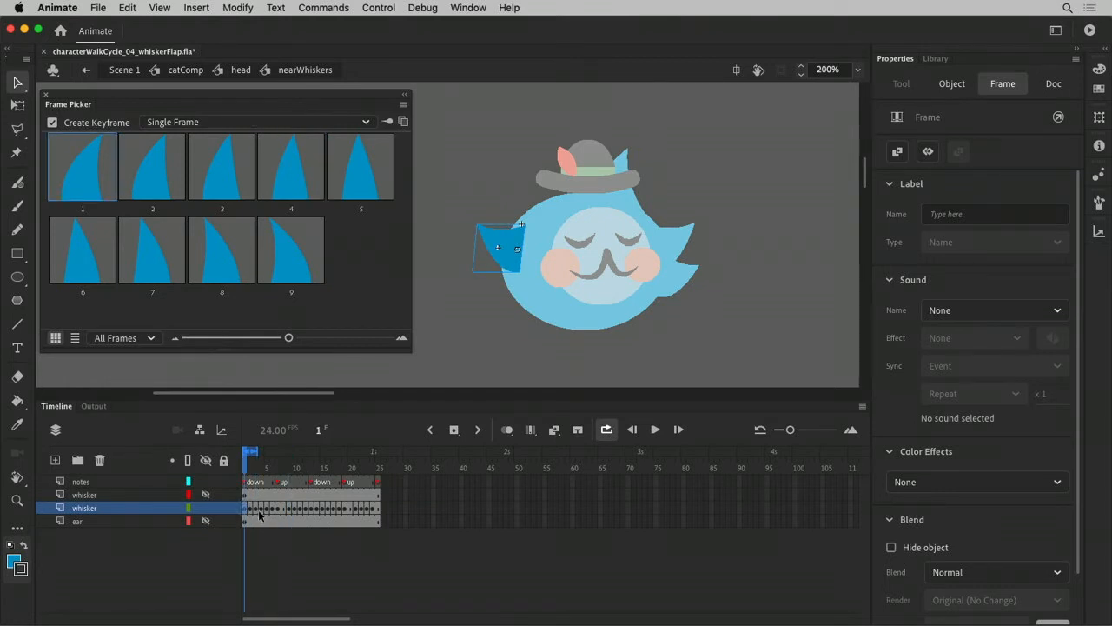
pyautogui.press('.')
pyautogui.press('.')
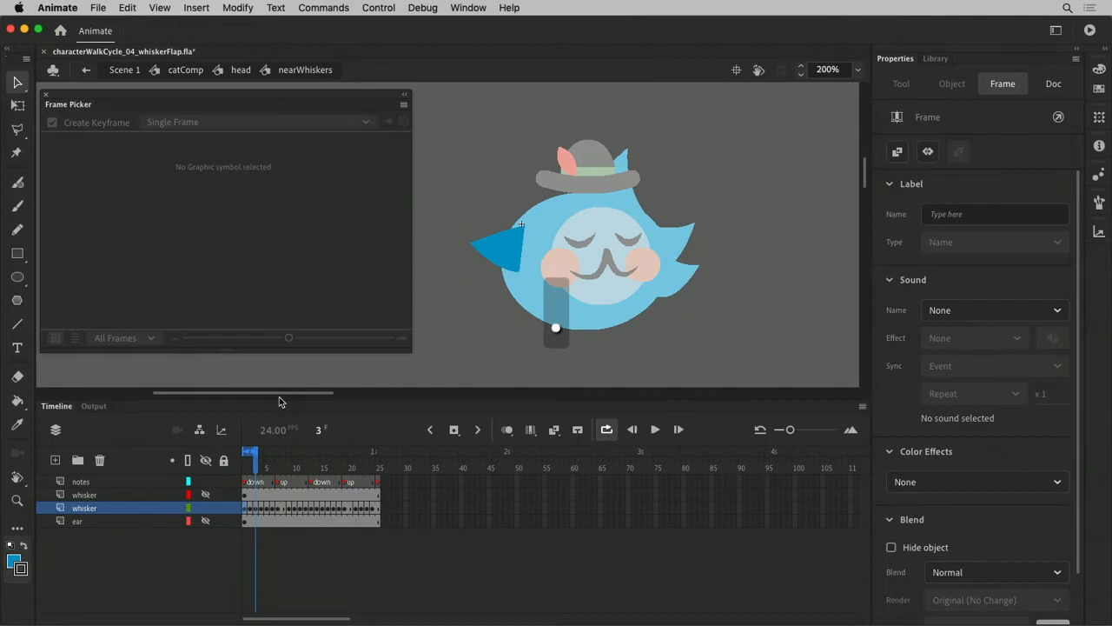
pyautogui.click(484, 259)
pyautogui.press('.')
pyautogui.click(493, 251)
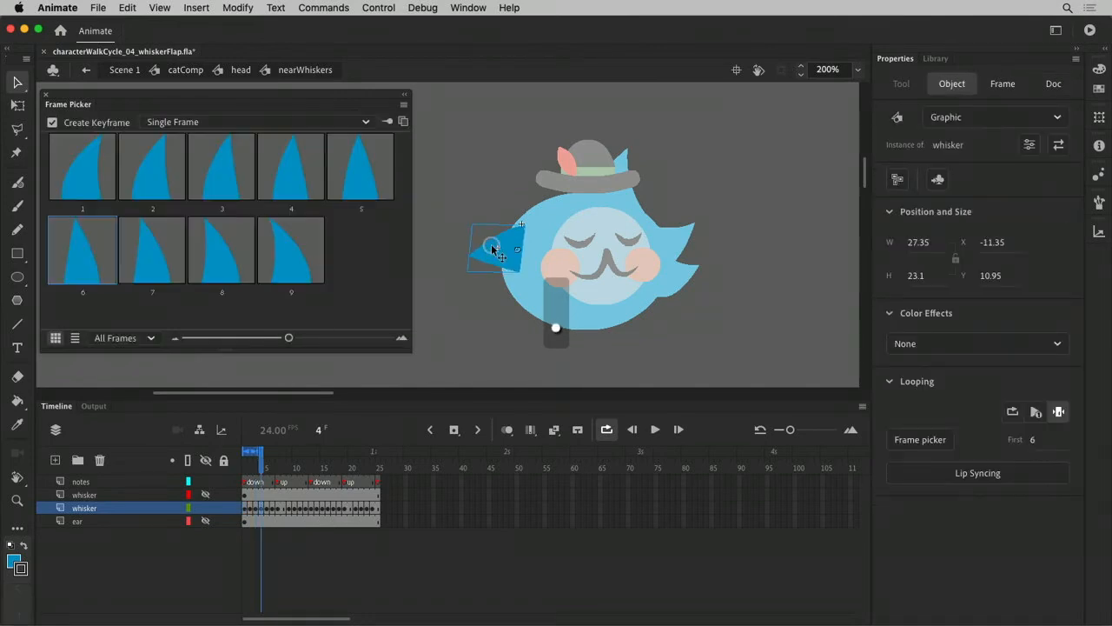
# Step: Change the upper whisker to Frame Picker pose 8 at frame 5 and pose 9 at frame 6
pyautogui.press('.')
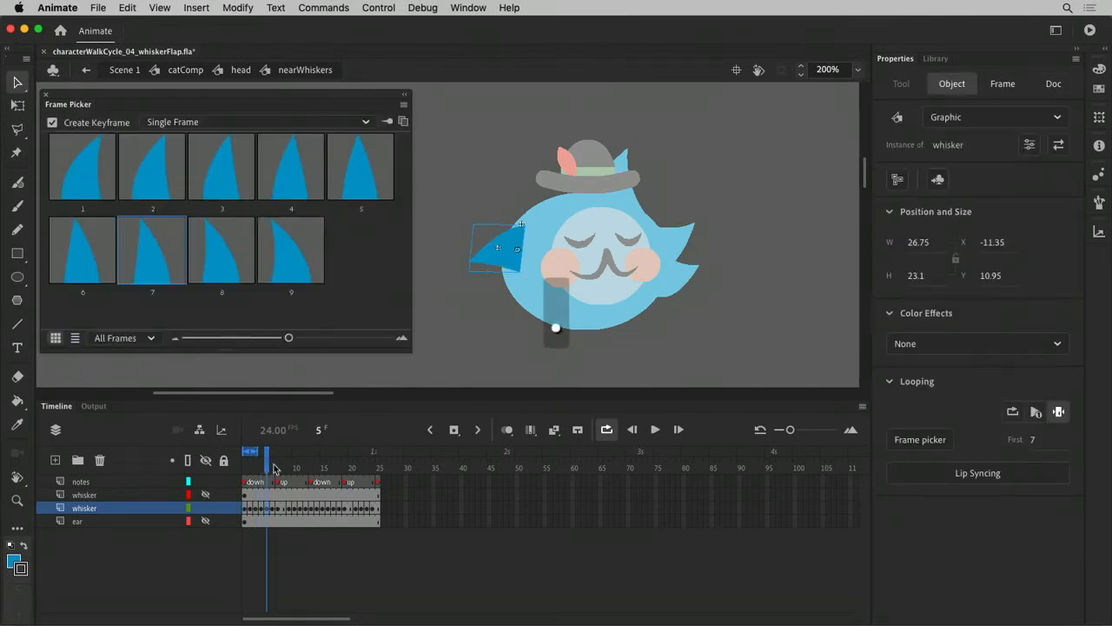
pyautogui.click(213, 259)
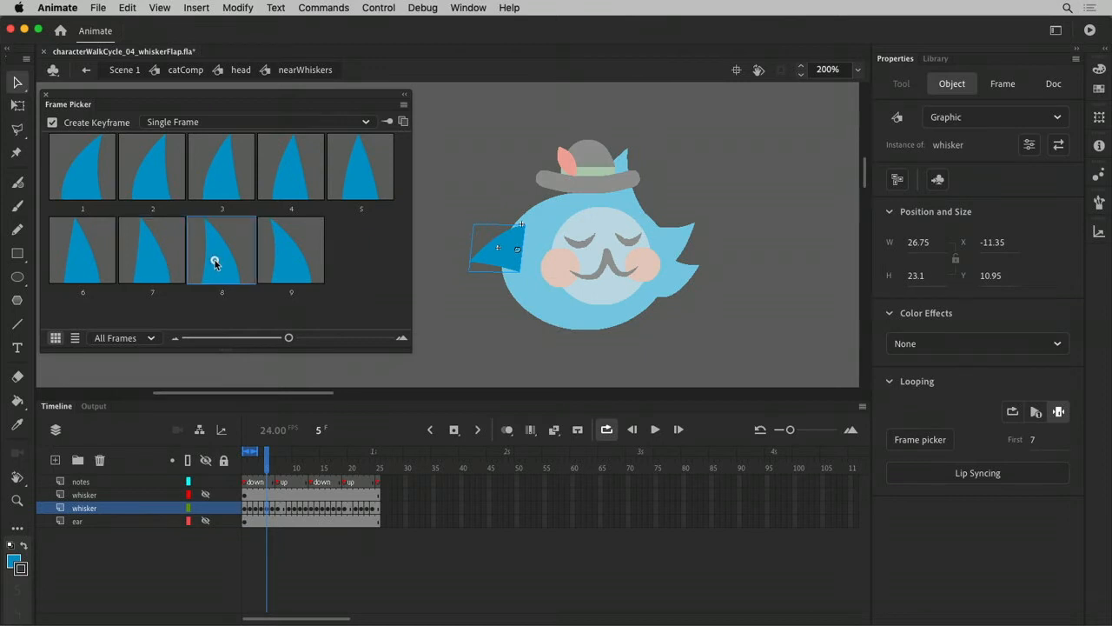
pyautogui.click(275, 513)
pyautogui.click(286, 257)
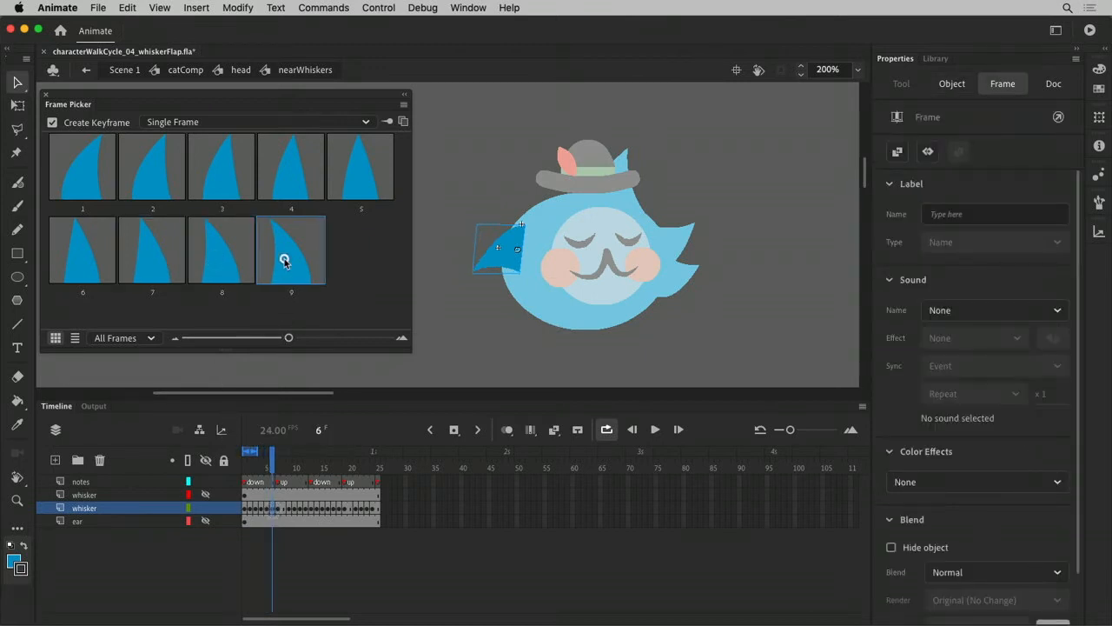
# Step: Clear the upper whisker's keyframe at frame 7 and check the frames that follow it
pyautogui.click(279, 513)
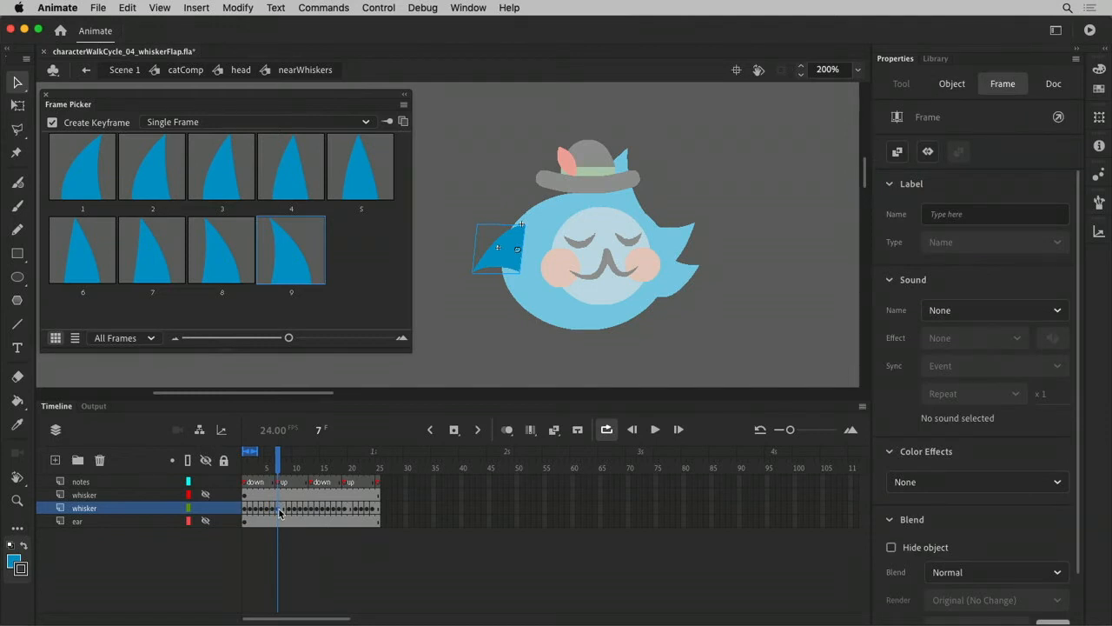
pyautogui.hotkey('shift', 'F6')
pyautogui.click(284, 513)
pyautogui.click(290, 513)
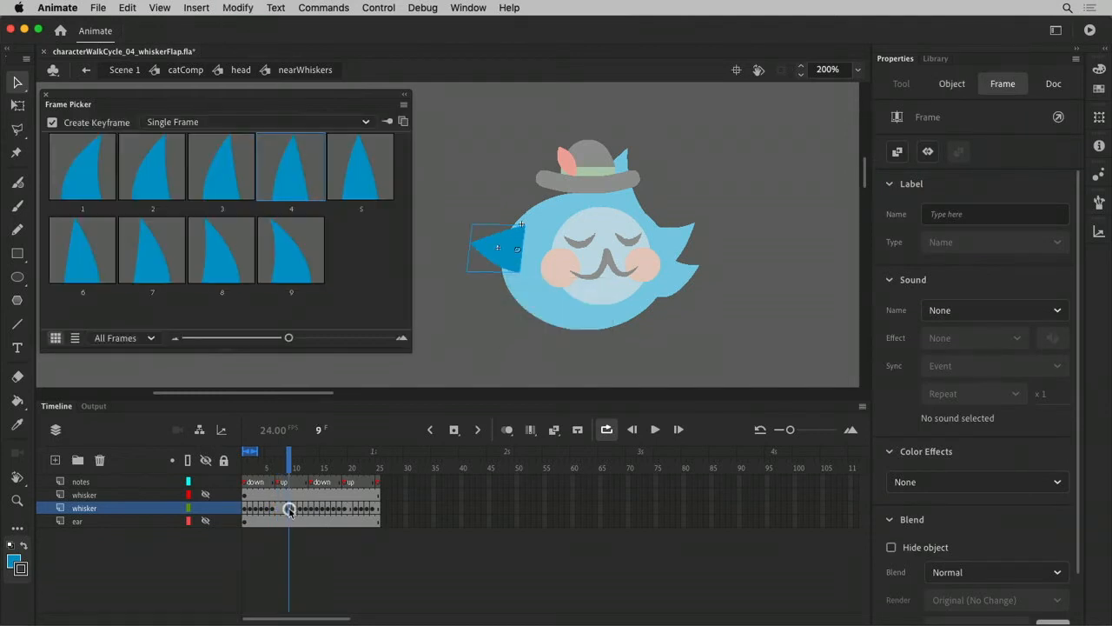
# Step: Keyframe the upper whisker with Frame Picker pose 8 at frame 8, and step forward through the flap to frame 13
pyautogui.click(286, 511)
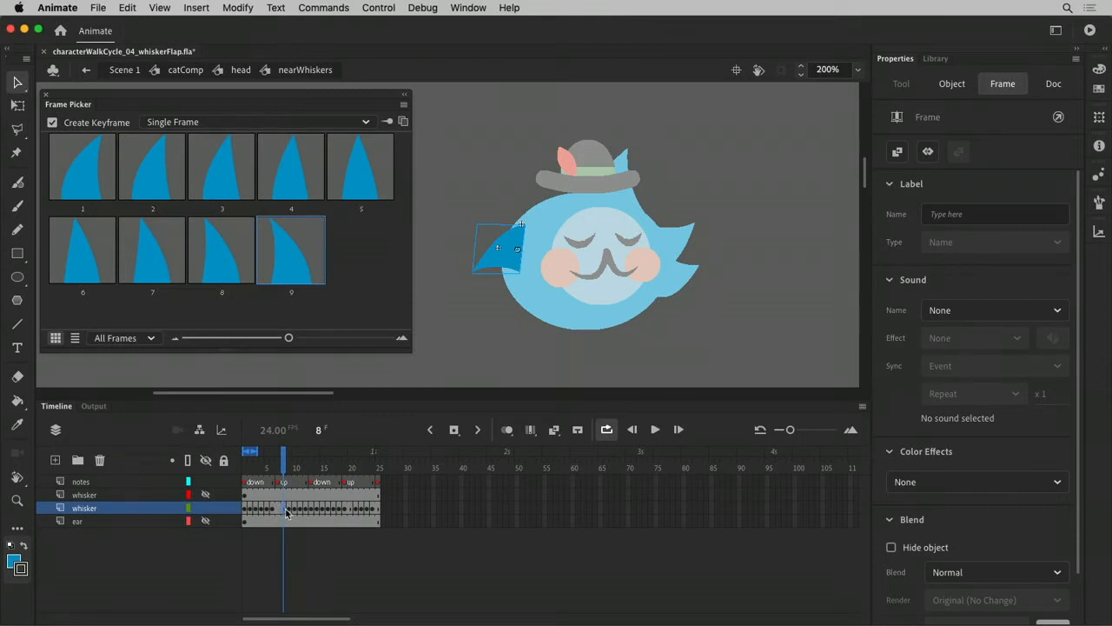
pyautogui.click(154, 255)
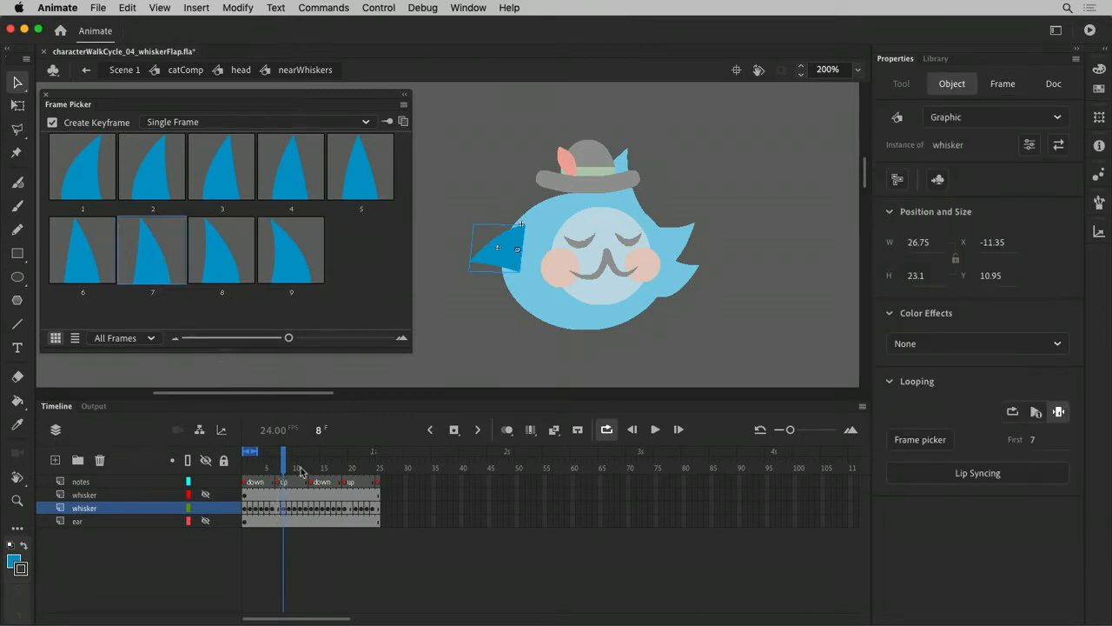
pyautogui.click(232, 266)
pyautogui.press('Return')
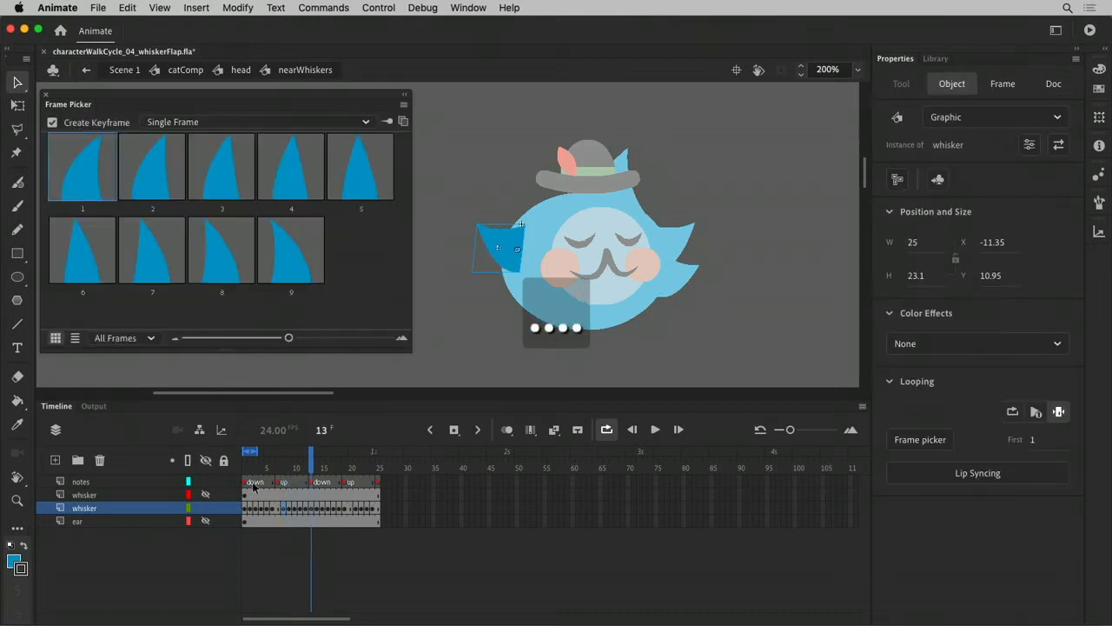
# Step: Duplicate the revised first-half keyframes of the upper whisker over the second half of the cycle
pyautogui.click(241, 509)
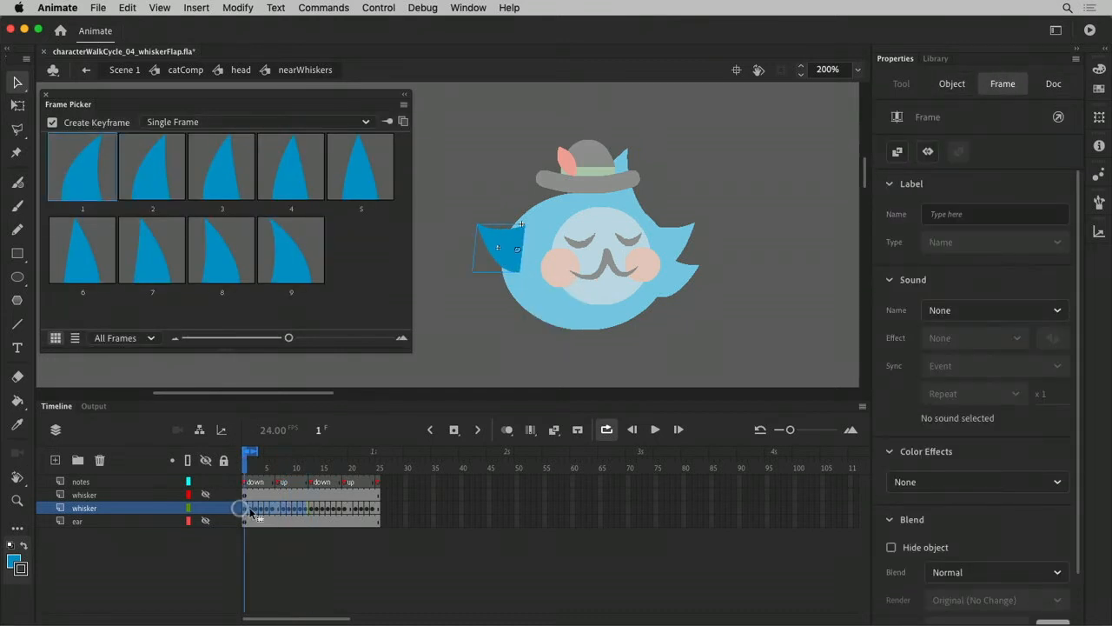
pyautogui.click(314, 509)
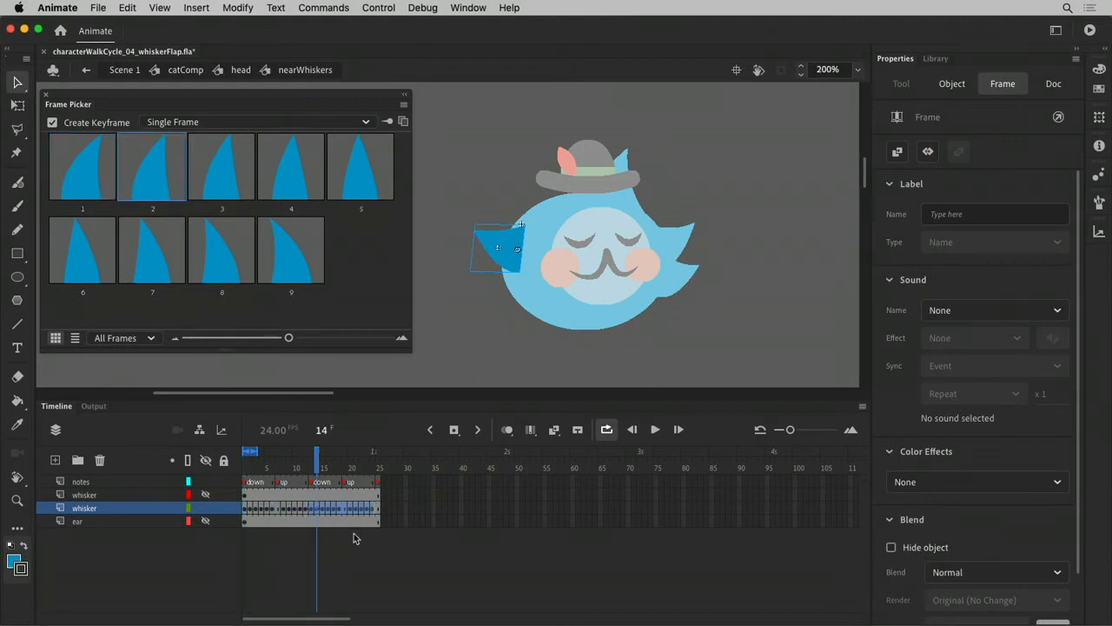
# Step: Reopen the near whiskers symbol and unhide the lower whisker layer, keeping the ear layer hidden
pyautogui.click(241, 70)
pyautogui.doubleClick(505, 242)
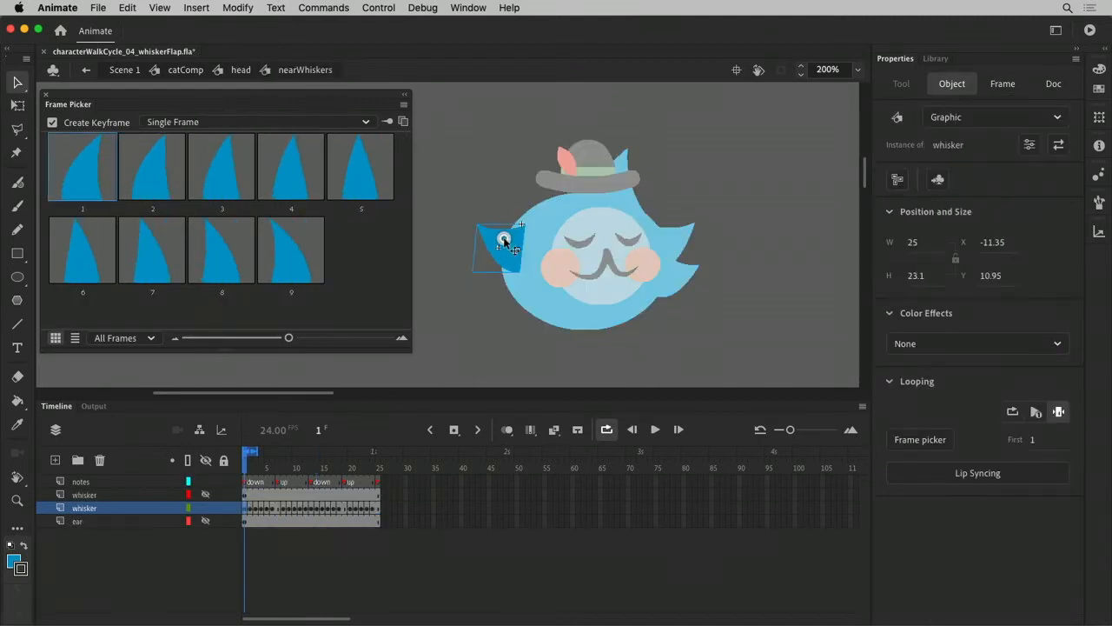
pyautogui.click(206, 521)
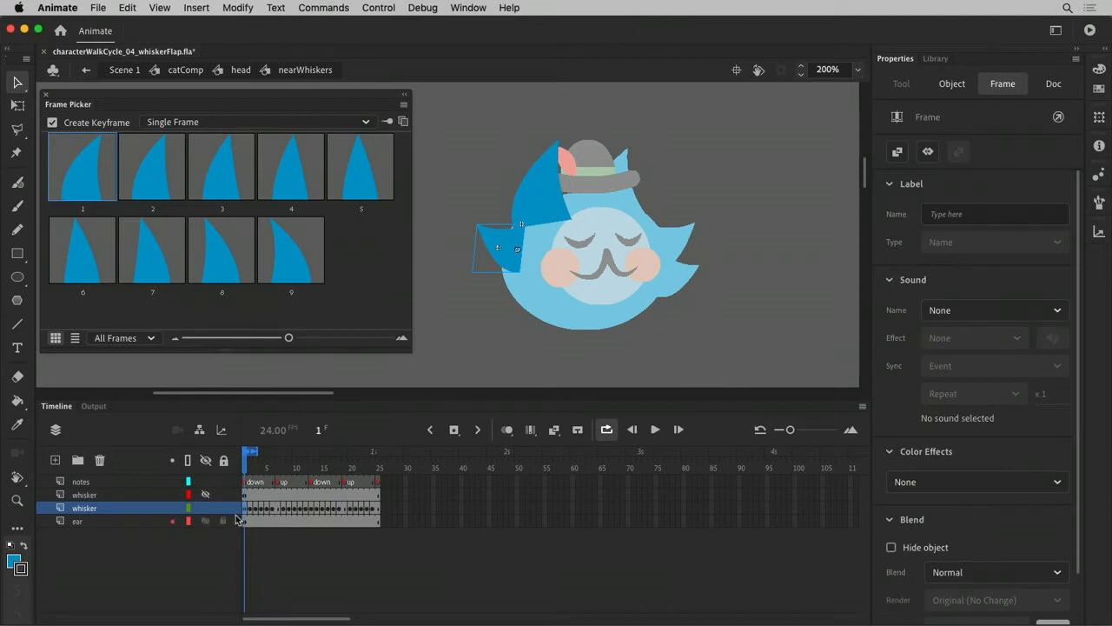
pyautogui.click(206, 521)
pyautogui.click(206, 495)
pyautogui.click(244, 494)
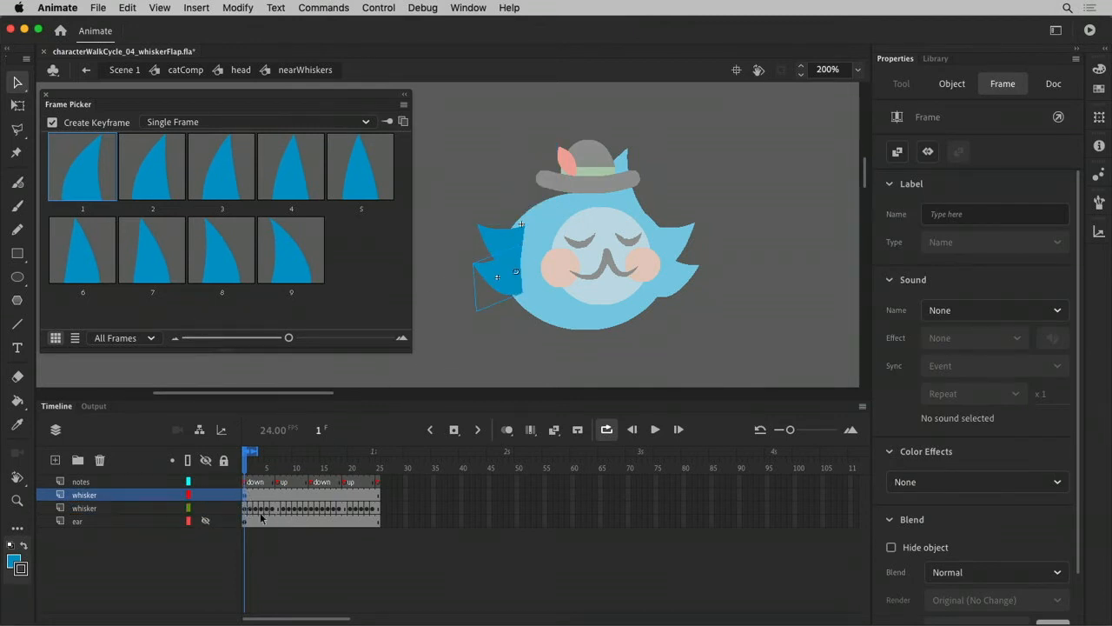
# Step: Keyframe the lower whisker at frames 2 to 6 with Frame Picker poses 2, 4, 6, 8 and 9, matching the upper whisker
pyautogui.click(245, 509)
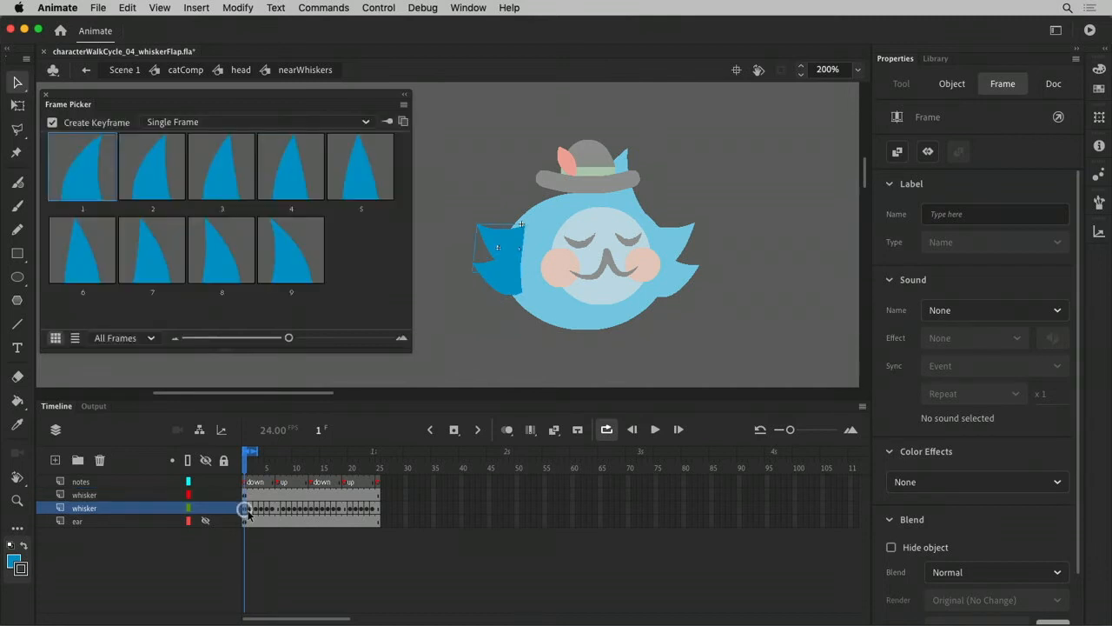
pyautogui.click(250, 509)
pyautogui.click(257, 510)
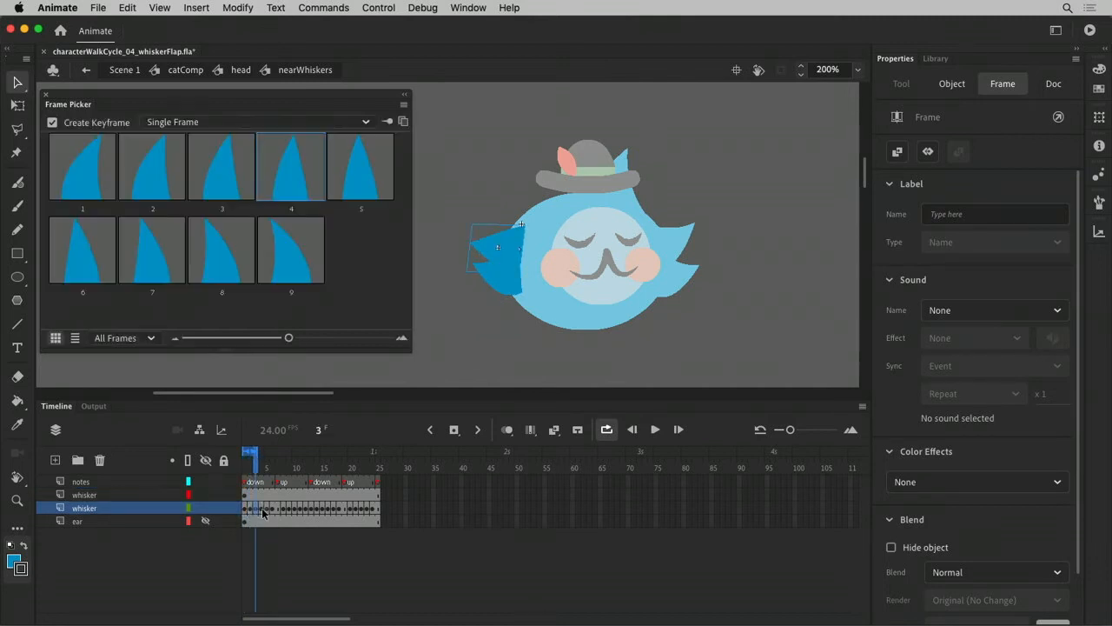
pyautogui.click(262, 510)
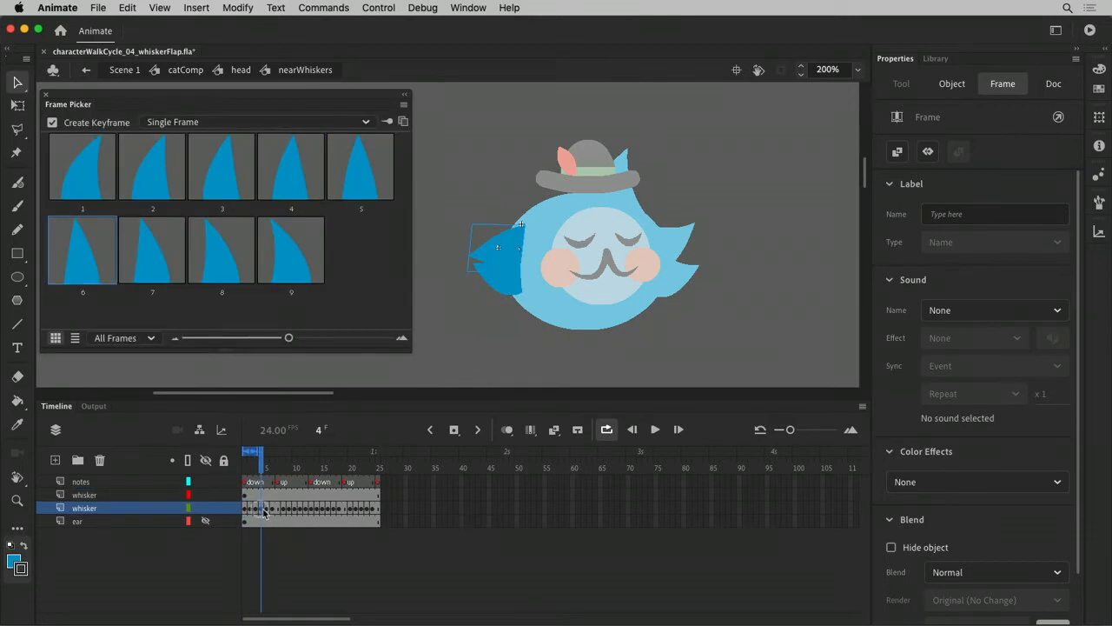
pyautogui.click(267, 510)
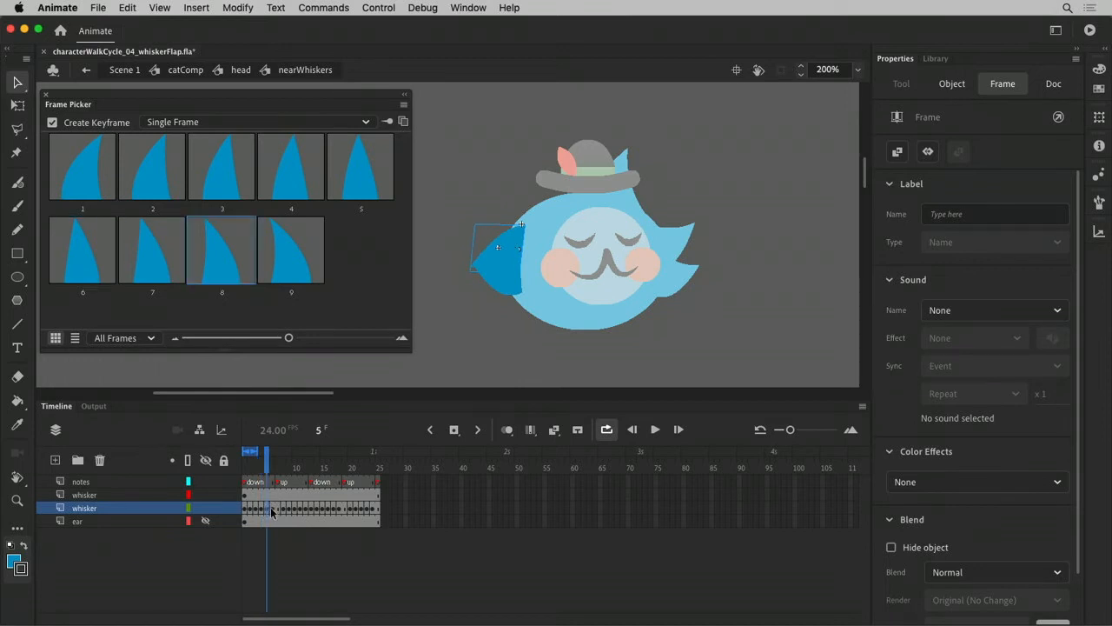
pyautogui.click(273, 509)
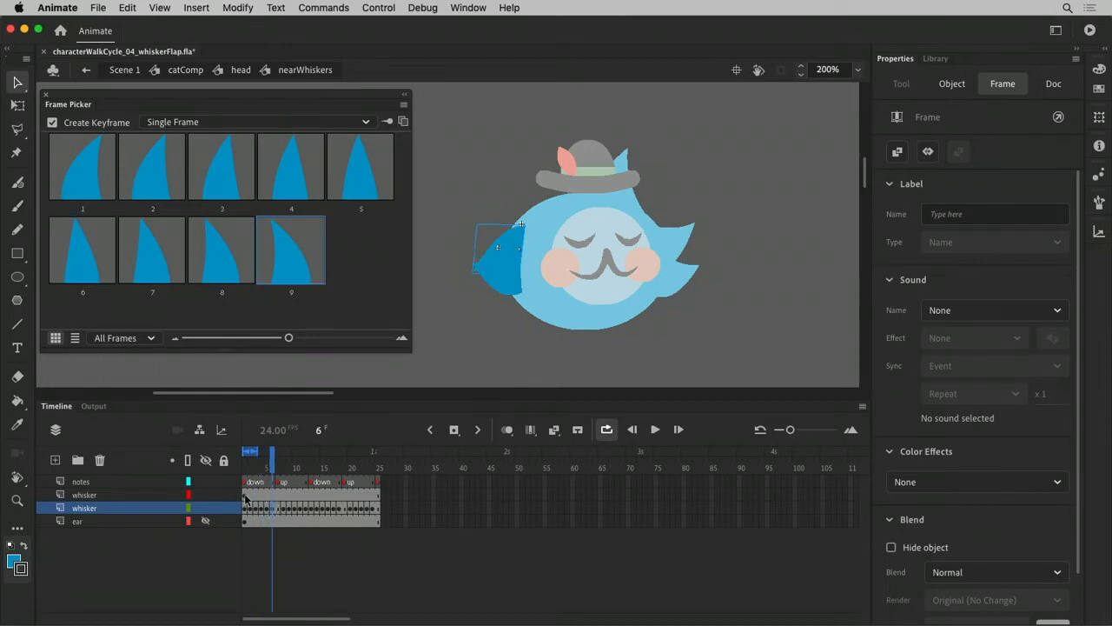
pyautogui.click(246, 498)
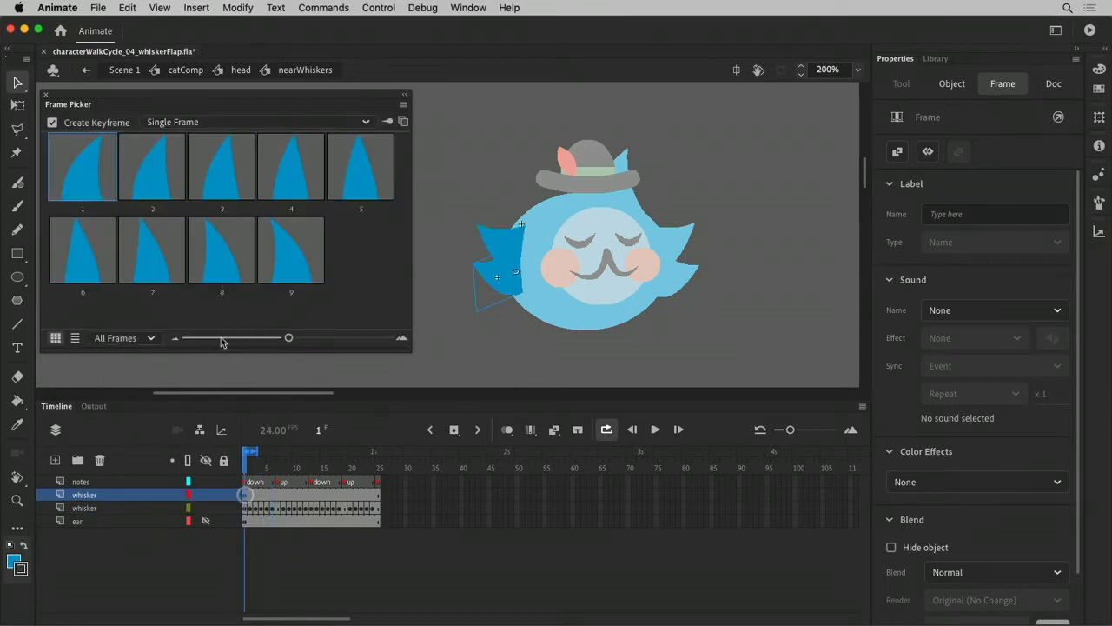
pyautogui.click(148, 183)
pyautogui.click(278, 174)
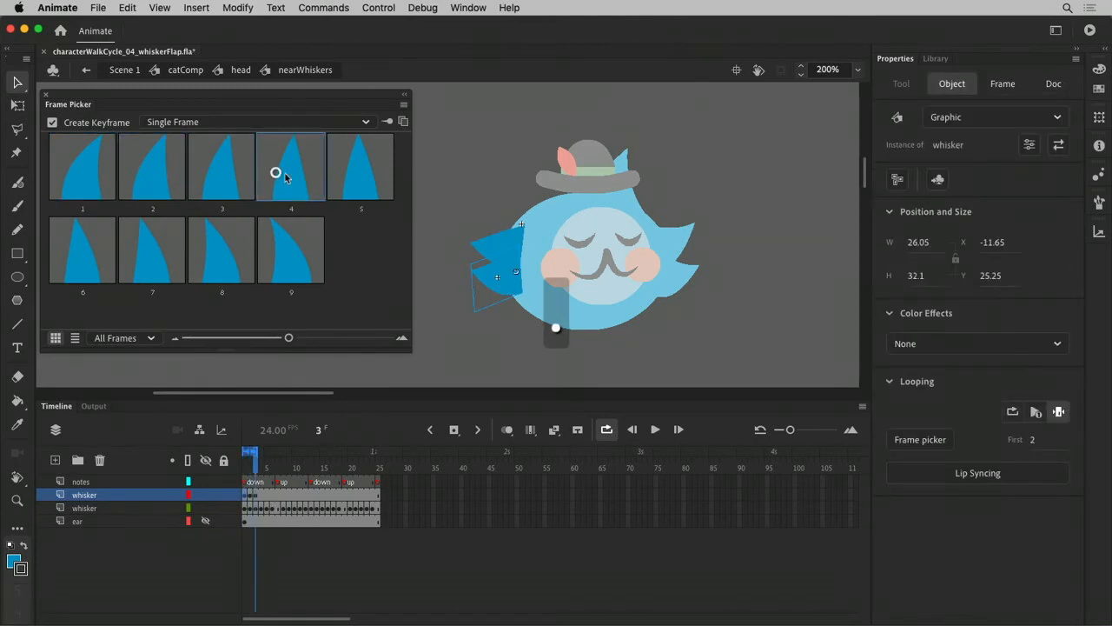
pyautogui.click(104, 280)
pyautogui.click(206, 251)
pyautogui.click(273, 252)
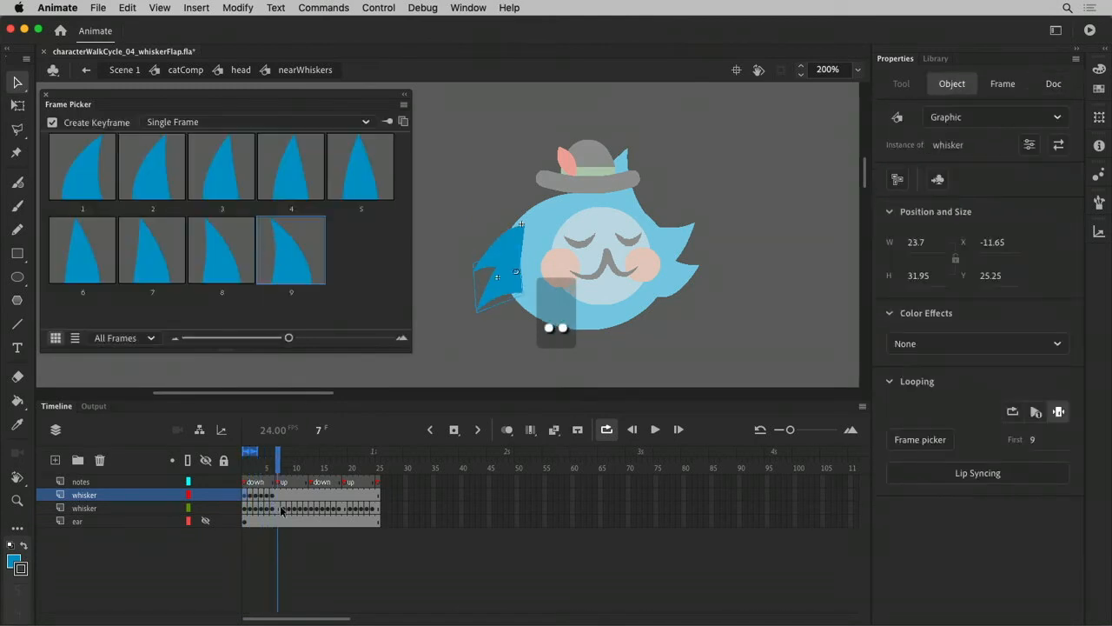
# Step: Check the upper whisker's poses at frames 8 to 12, and keyframe the lower whisker with Frame Picker pose 8 at frame 8
pyautogui.click(284, 508)
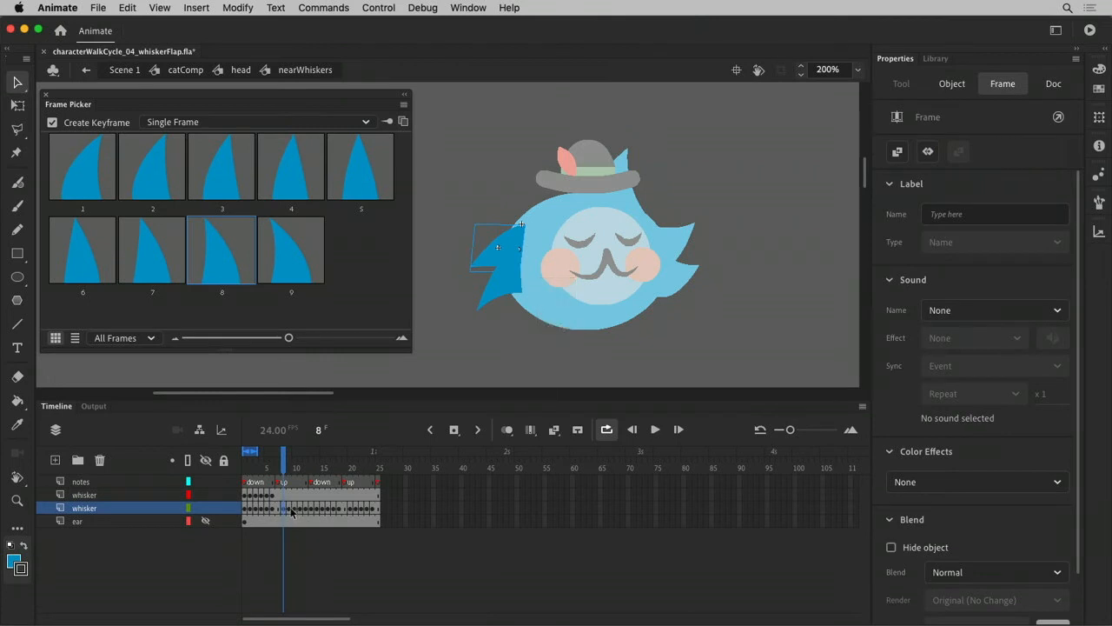
pyautogui.click(289, 508)
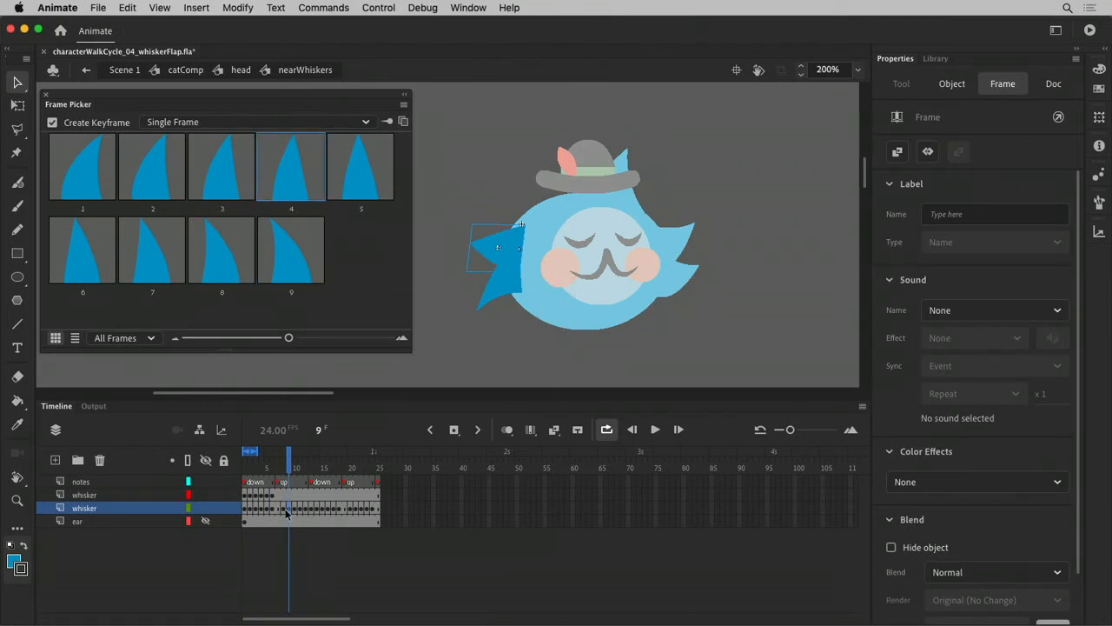
pyautogui.click(285, 508)
pyautogui.click(289, 512)
pyautogui.click(295, 511)
pyautogui.click(300, 510)
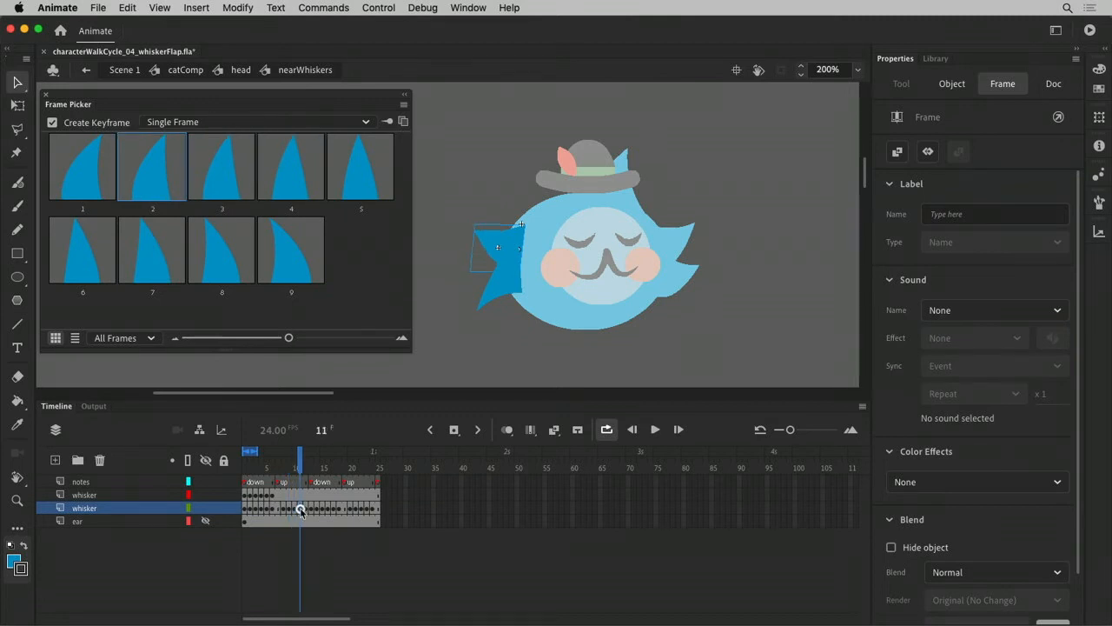
pyautogui.click(306, 510)
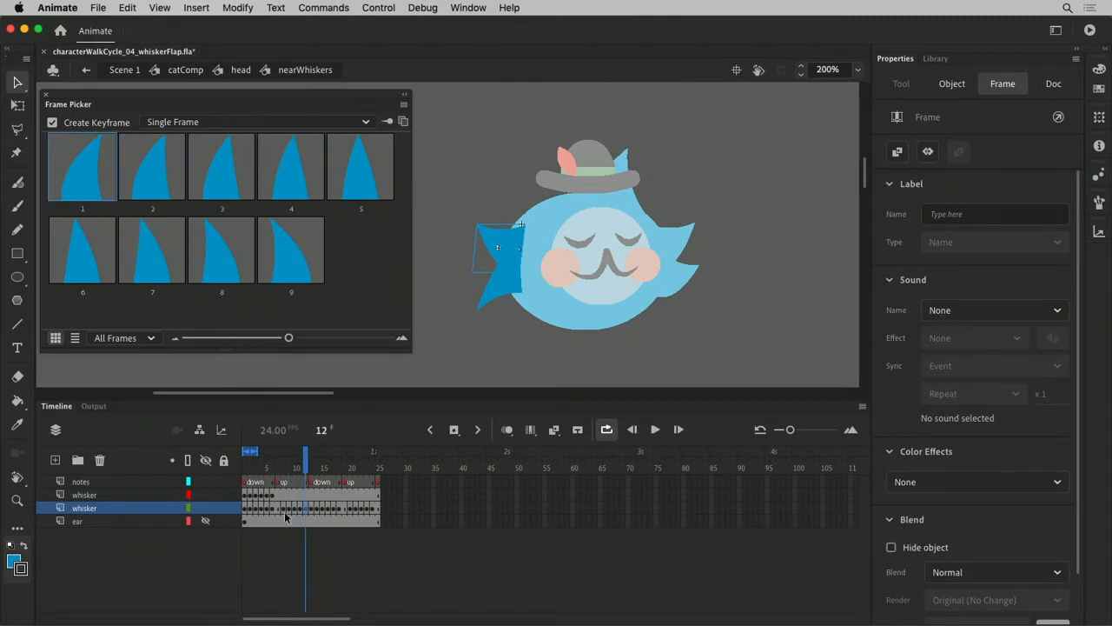
pyautogui.click(283, 509)
pyautogui.click(283, 495)
pyautogui.click(222, 261)
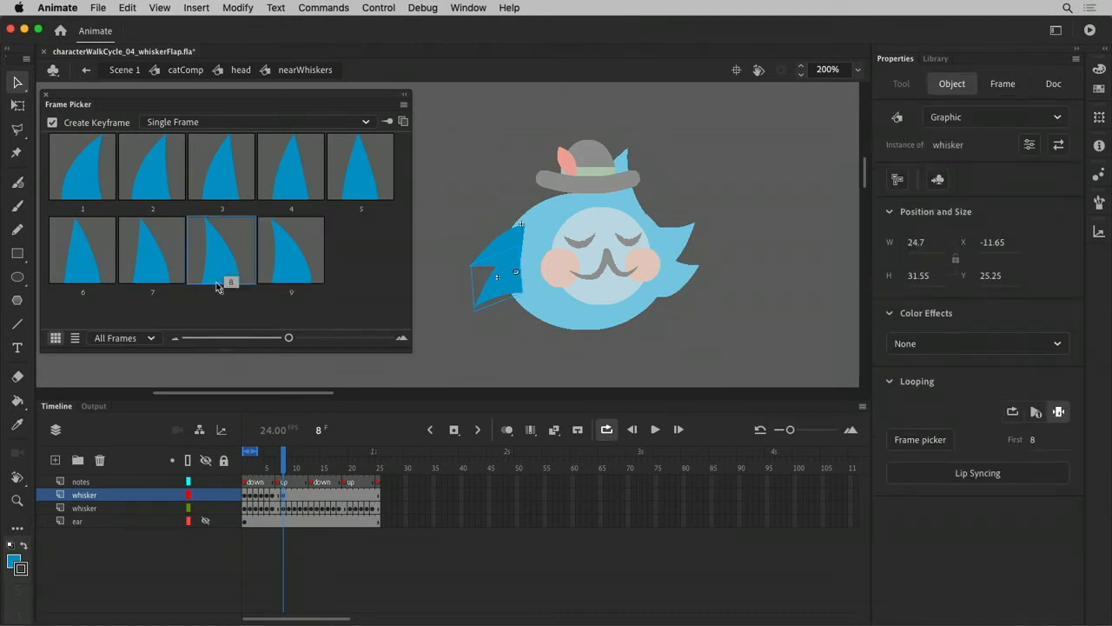
# Step: Keyframe the lower whisker at frames 9 to 12 with Frame Picker poses 4, 3, 2 and 1
pyautogui.press('.')
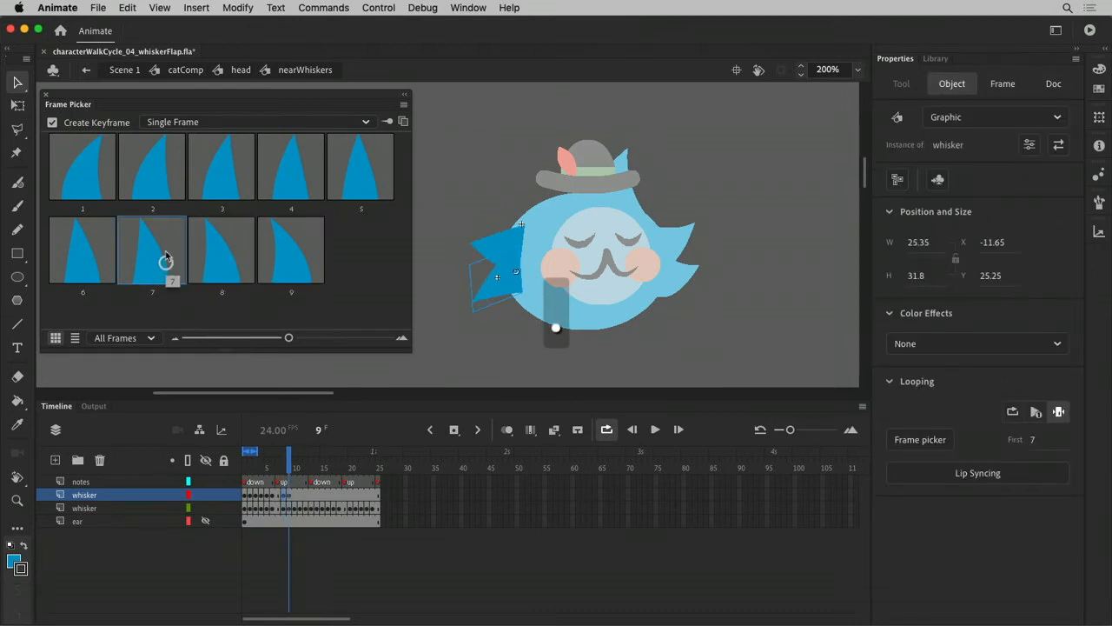
pyautogui.click(298, 180)
pyautogui.press('.')
pyautogui.click(227, 180)
pyautogui.press('.')
pyautogui.click(150, 185)
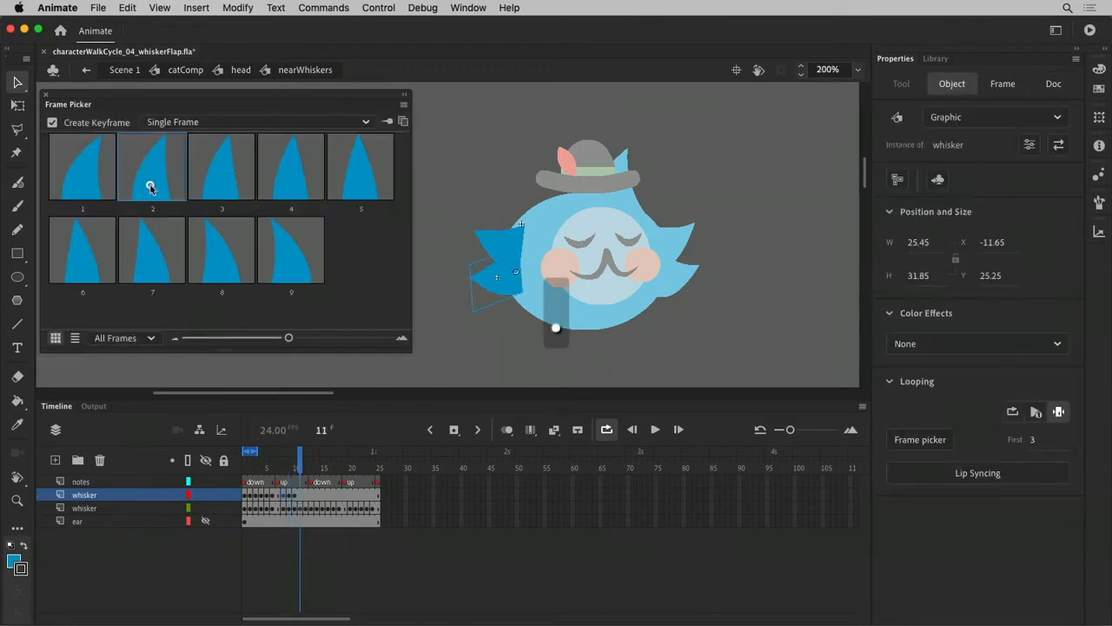
pyautogui.press('.')
pyautogui.click(94, 181)
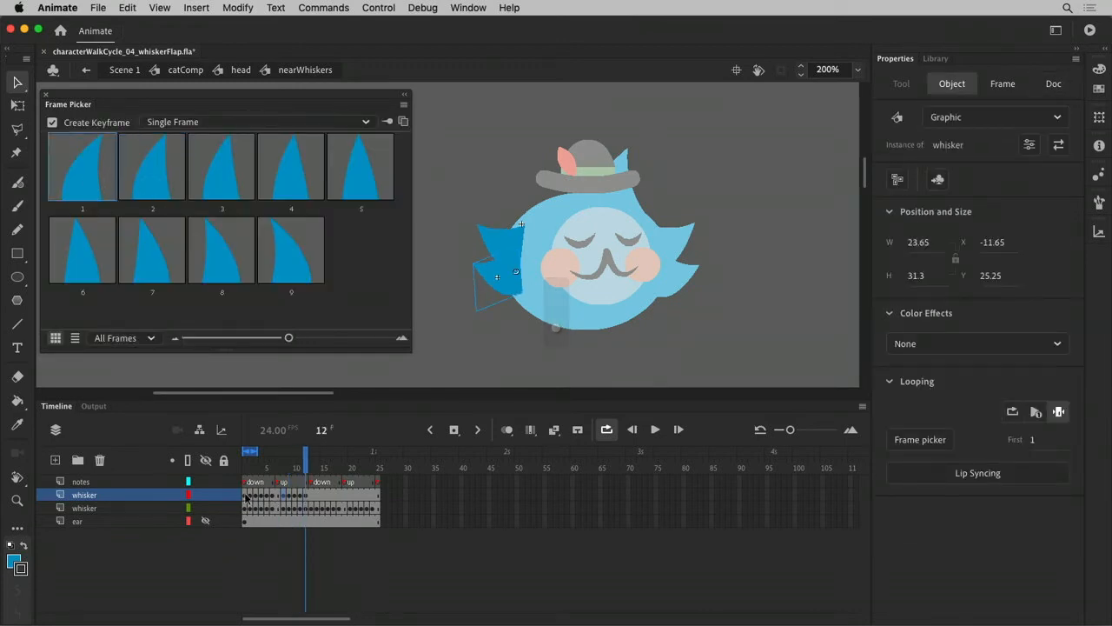
# Step: Duplicate the lower whisker's first-half keyframes over the second half of the cycle and remove frame 25 from the layers
pyautogui.moveTo(245, 496); pyautogui.dragTo(377, 533)
pyautogui.click(280, 497)
pyautogui.hotkey('shift', 'F5')
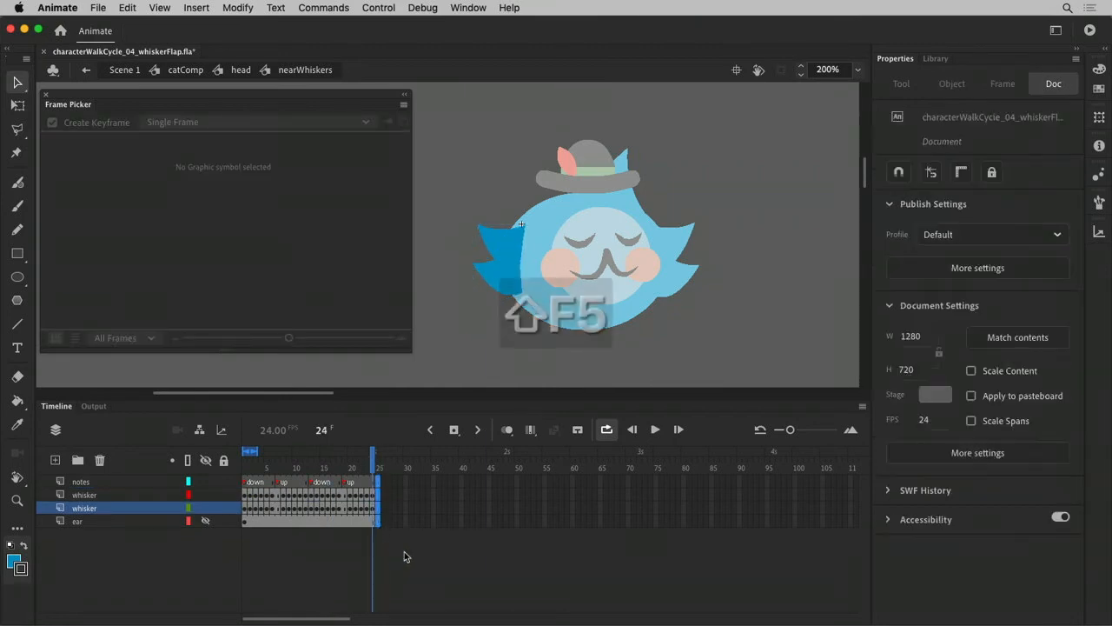
# Step: Return to the catComp symbol and play the walk cycle to review the whisker flapping on the moving head
pyautogui.click(239, 70)
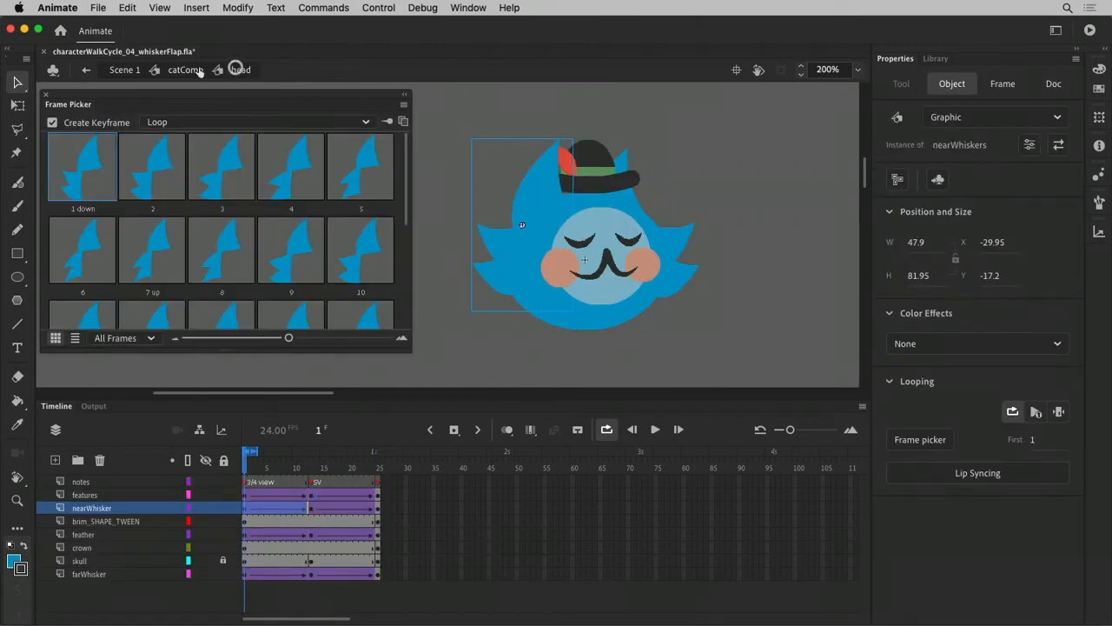
pyautogui.click(187, 69)
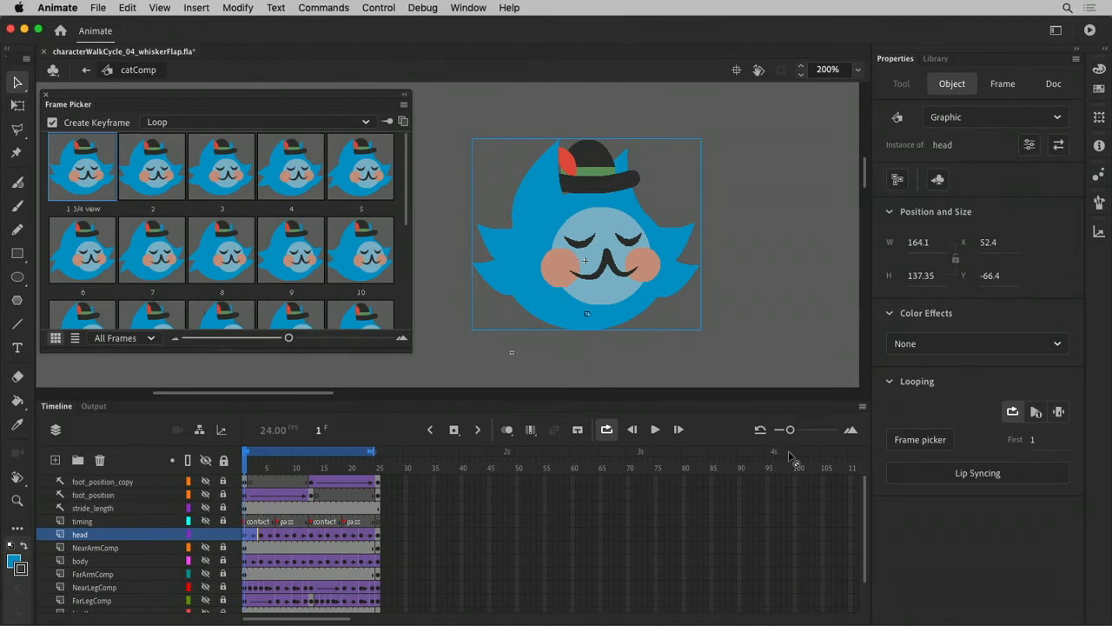
pyautogui.click(655, 429)
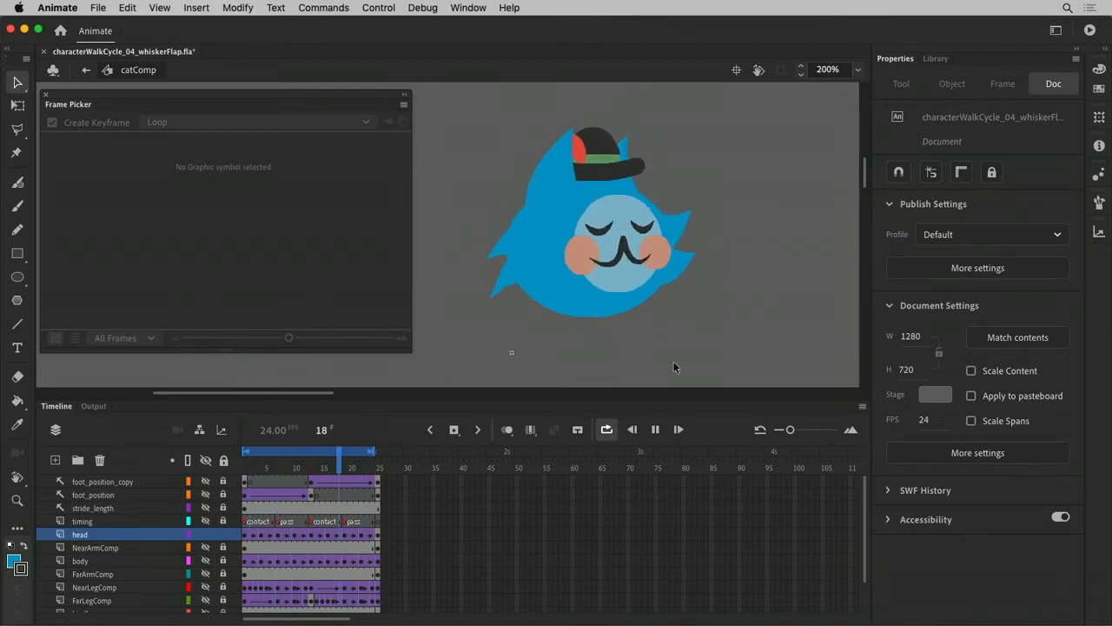
pyautogui.press('Return')
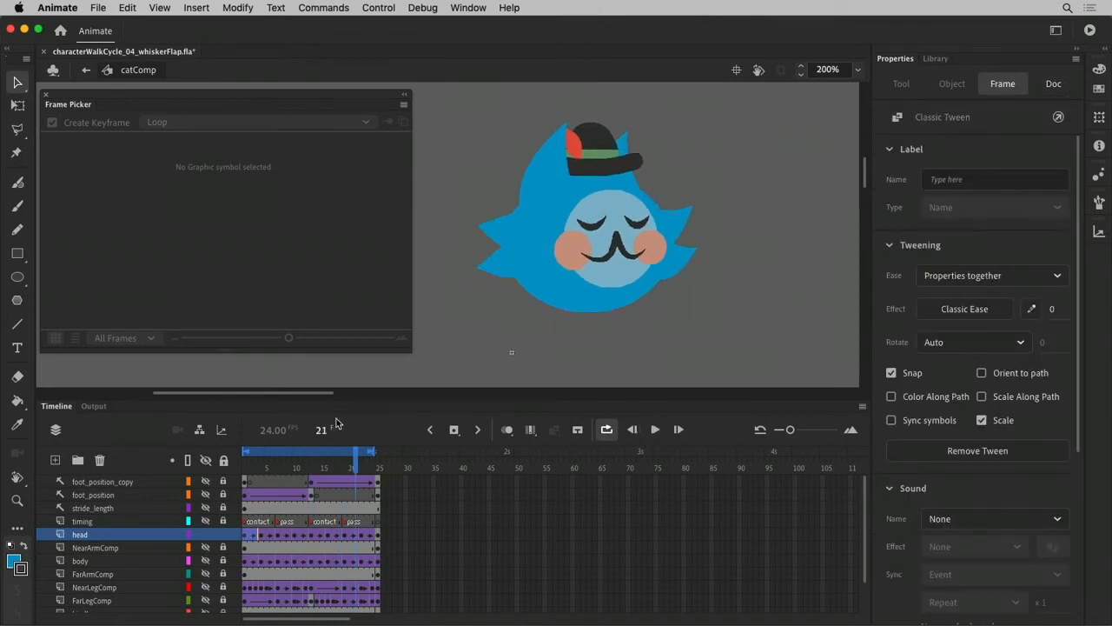
# Step: Open the far whiskers symbol inside the head at frame 1 and distribute its ear and two whiskers to separate layers
pyautogui.doubleClick(663, 217)
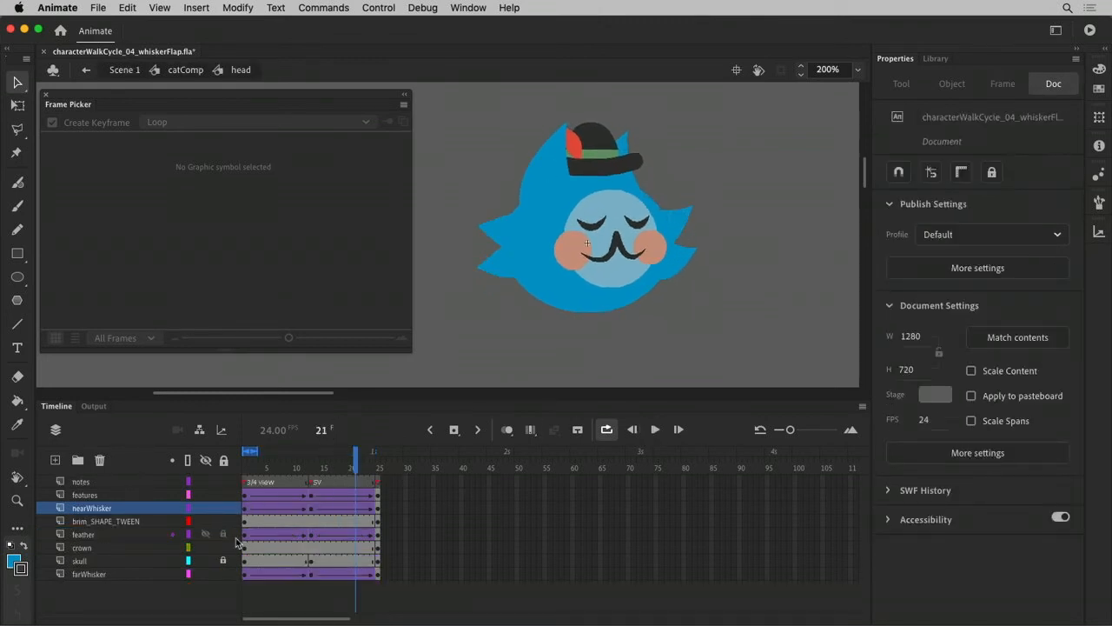
pyautogui.doubleClick(546, 241)
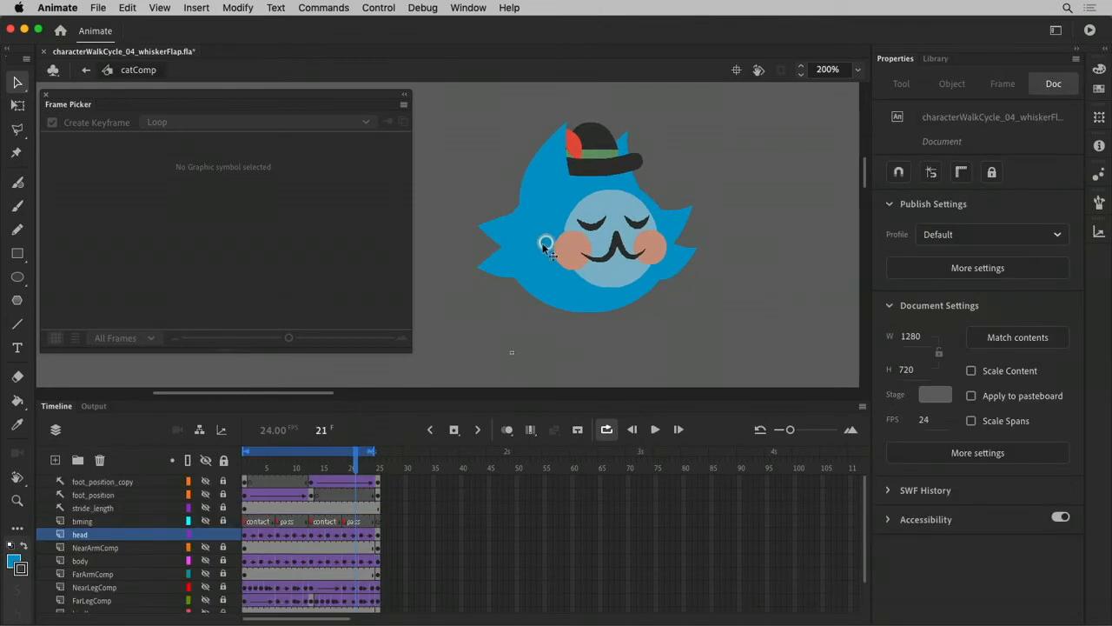
pyautogui.doubleClick(515, 234)
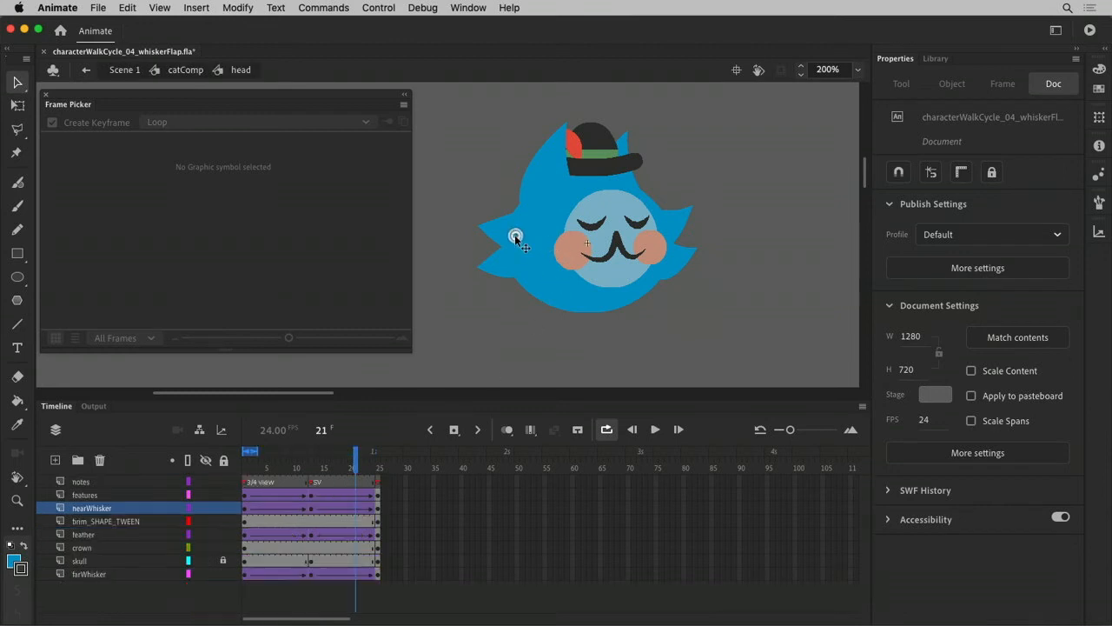
pyautogui.click(244, 574)
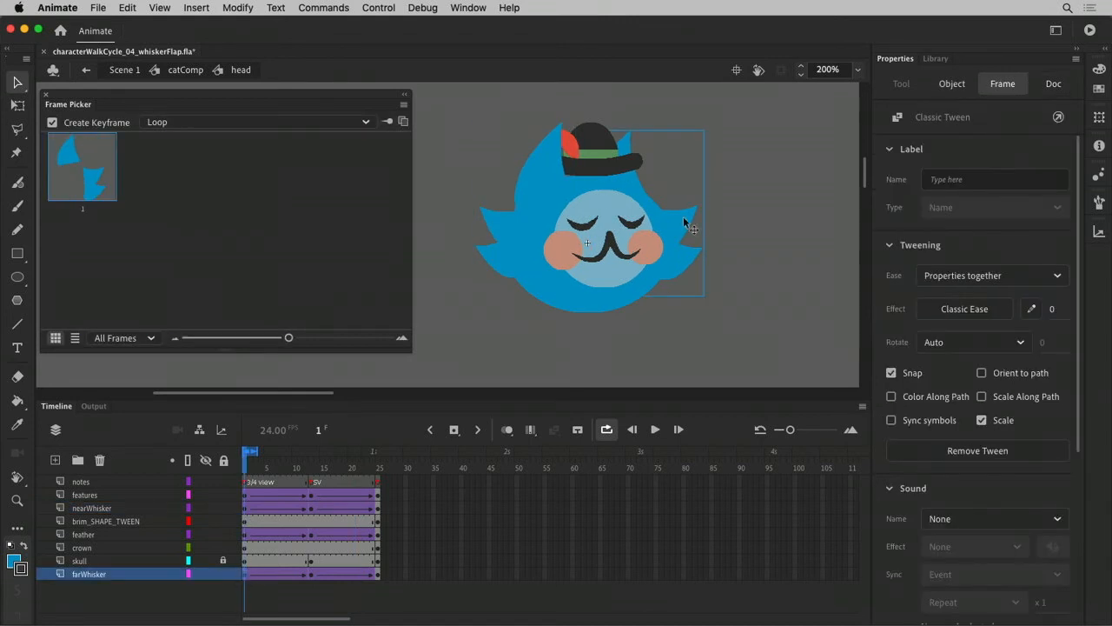
pyautogui.doubleClick(683, 220)
pyautogui.moveTo(768, 118); pyautogui.dragTo(474, 334)
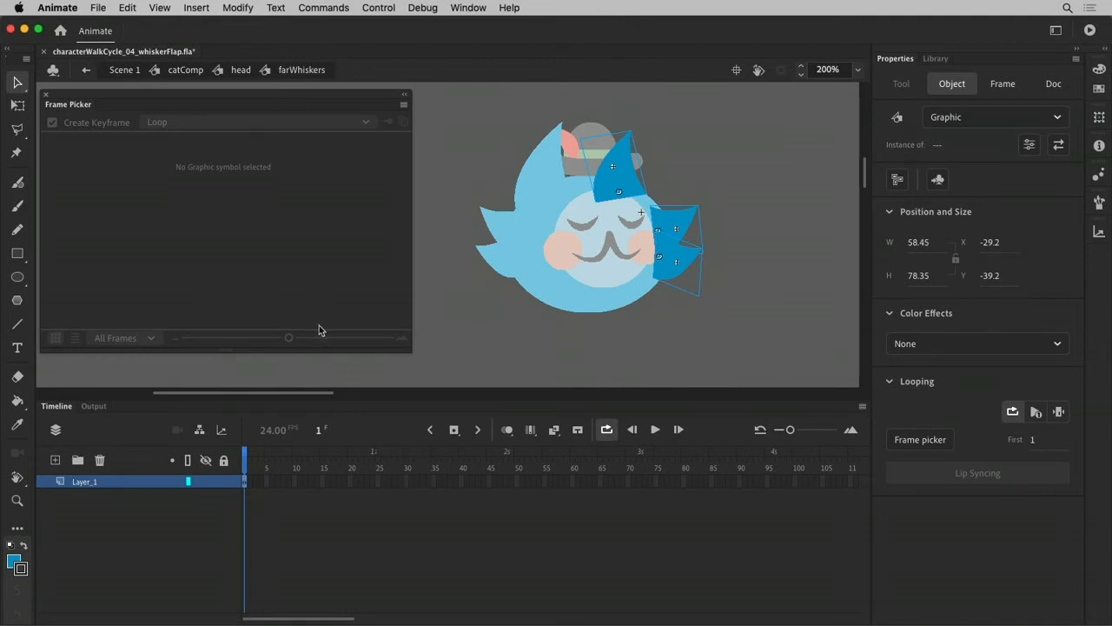
pyautogui.press('super+shift+d')
# Step: Rename the emptied original layer in the far whiskers symbol as notes
pyautogui.doubleClick(103, 482)
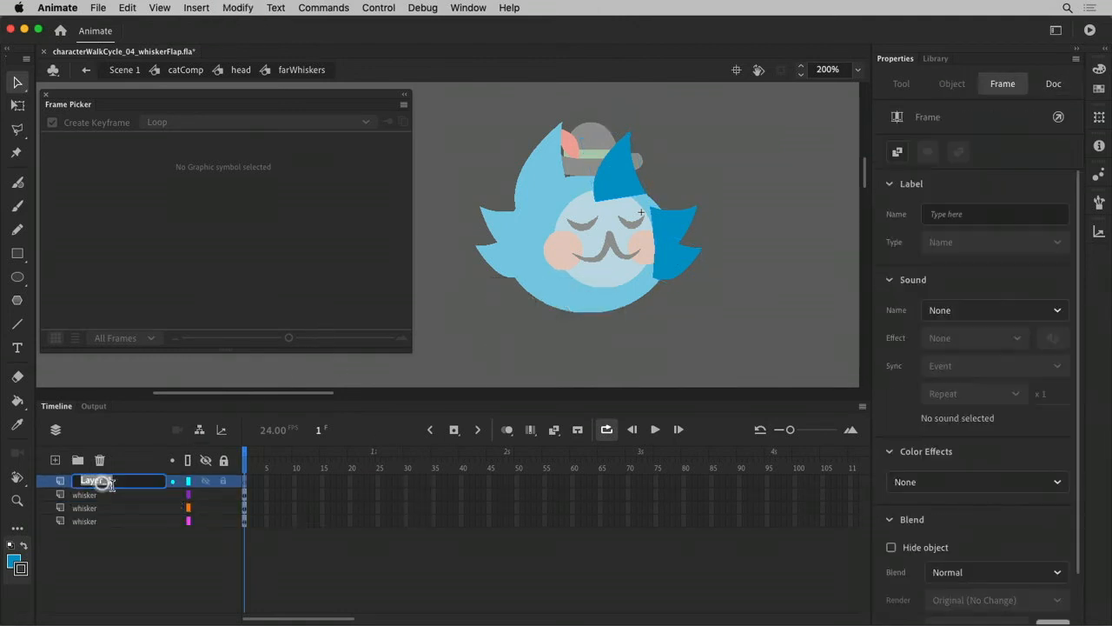
pyautogui.write('notes')
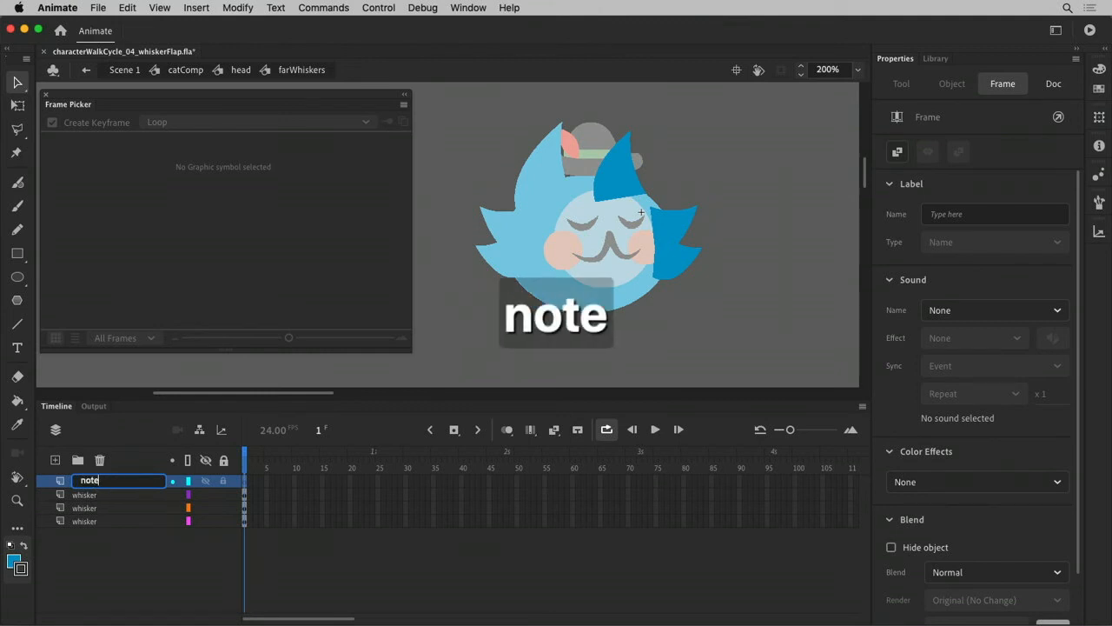
pyautogui.press('Return')
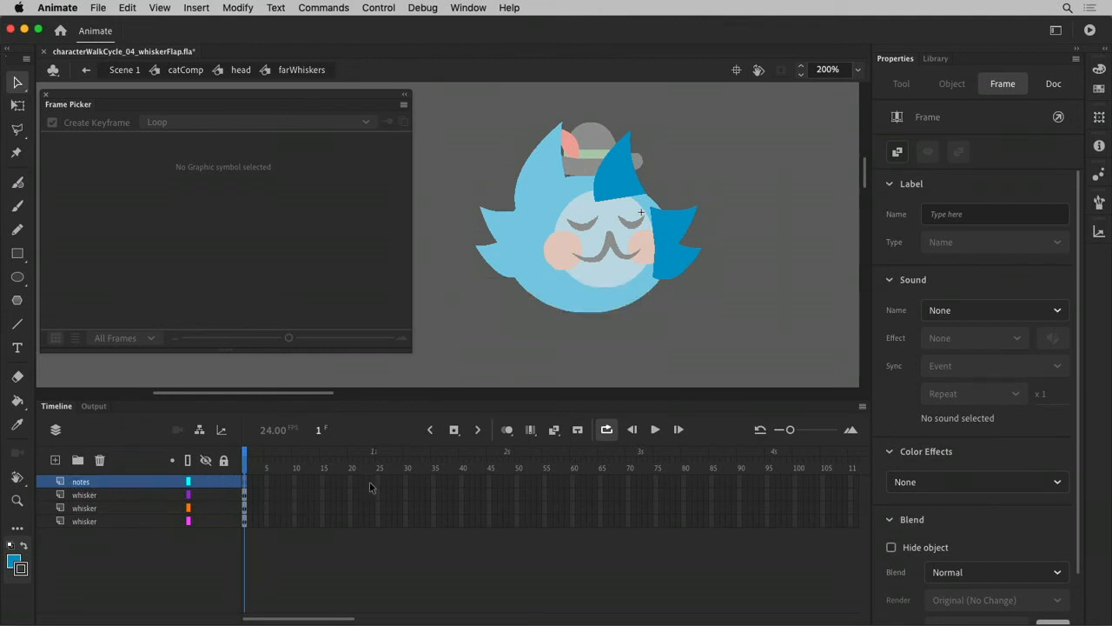
# Step: Extend the notes layer and the three whisker layers of the far whiskers symbol to frame 24
pyautogui.click(374, 536)
pyautogui.moveTo(372, 481); pyautogui.dragTo(370, 524)
pyautogui.press('F4')
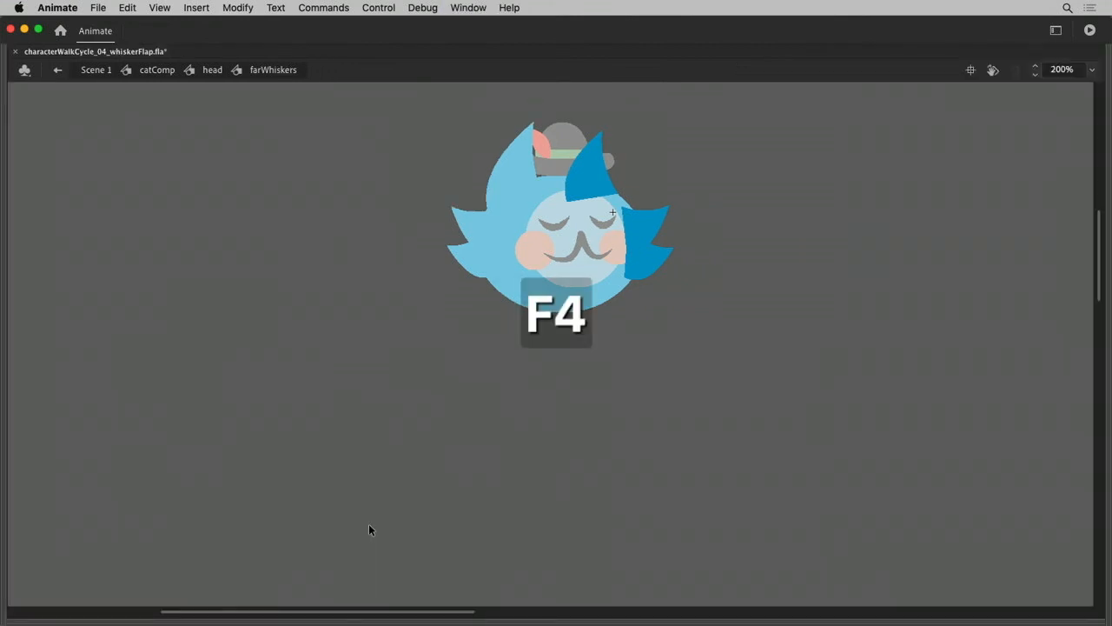
pyautogui.press('F4')
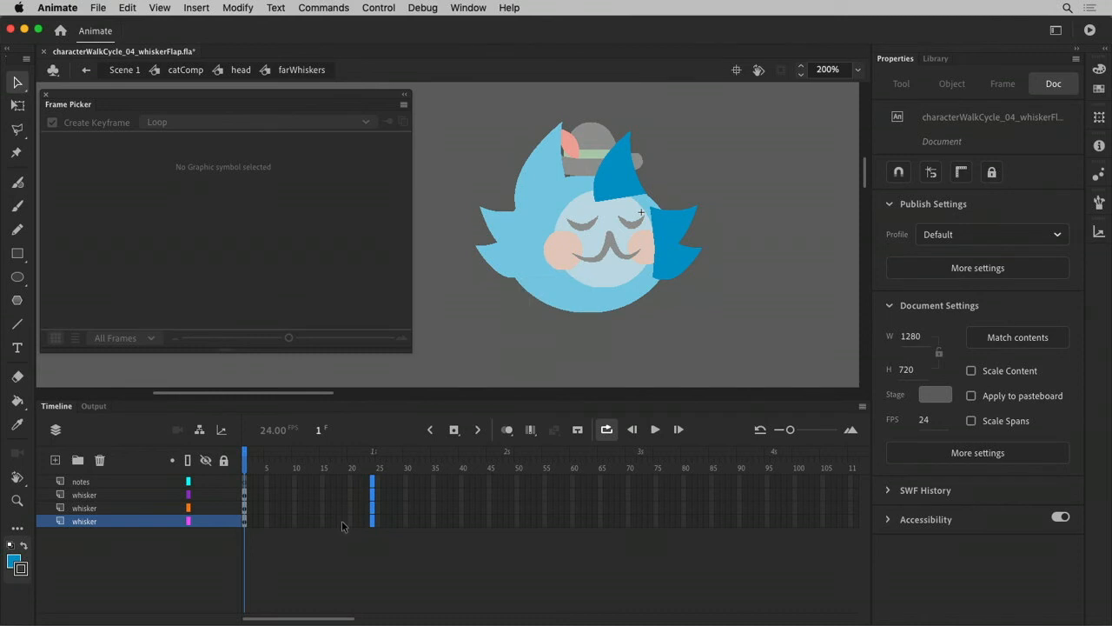
pyautogui.press('F5')
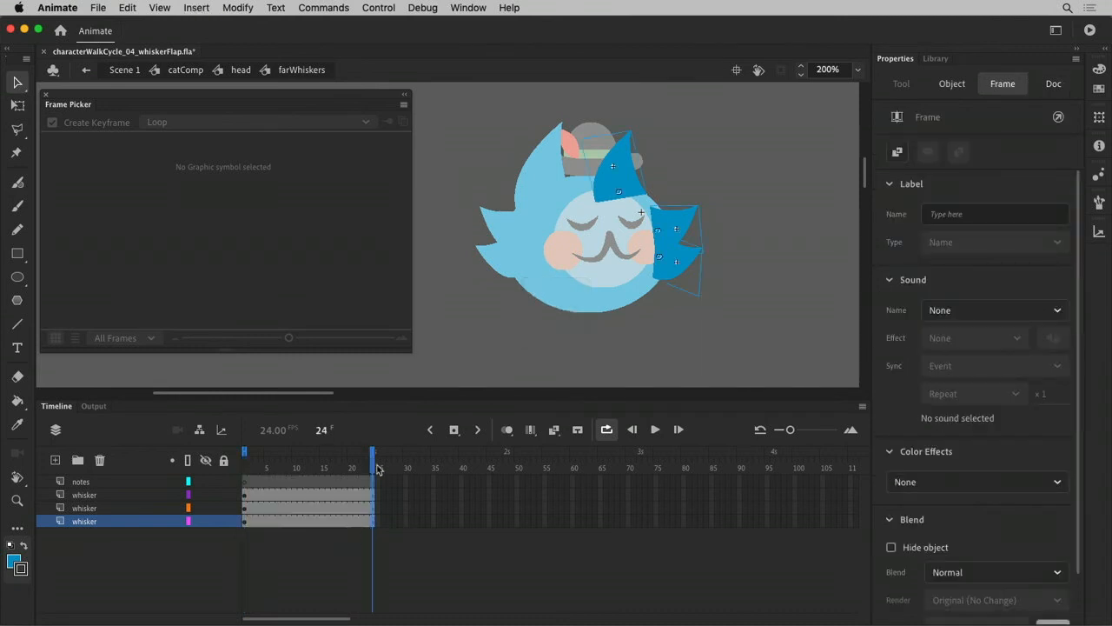
# Step: Leave the far whiskers symbol and open the near whiskers symbol inside the head for reference
pyautogui.moveTo(372, 456); pyautogui.dragTo(223, 459)
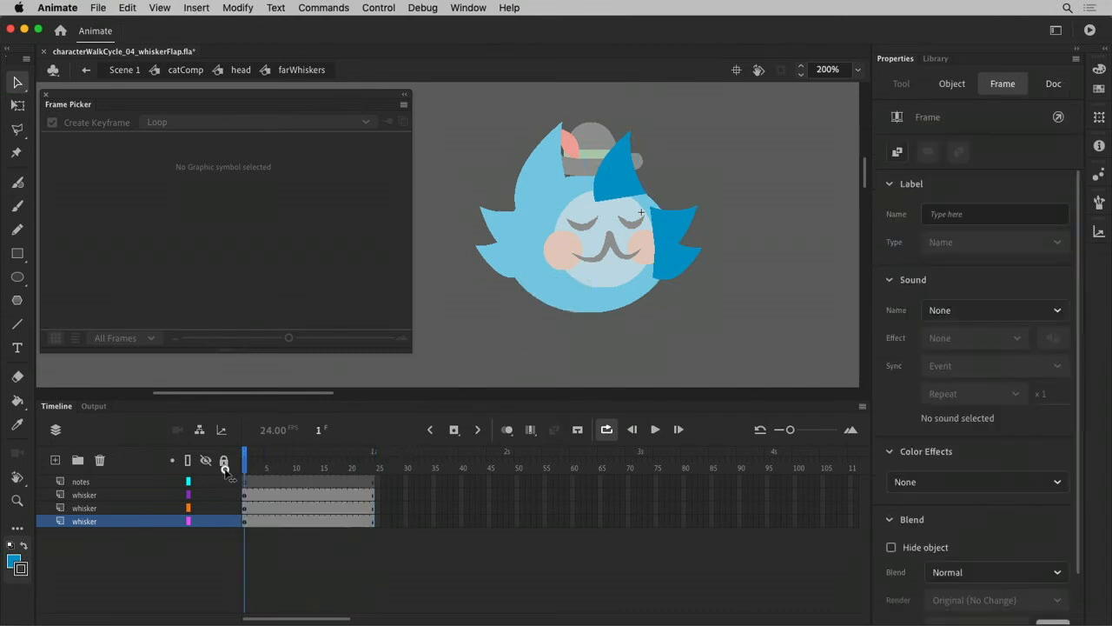
pyautogui.click(235, 495)
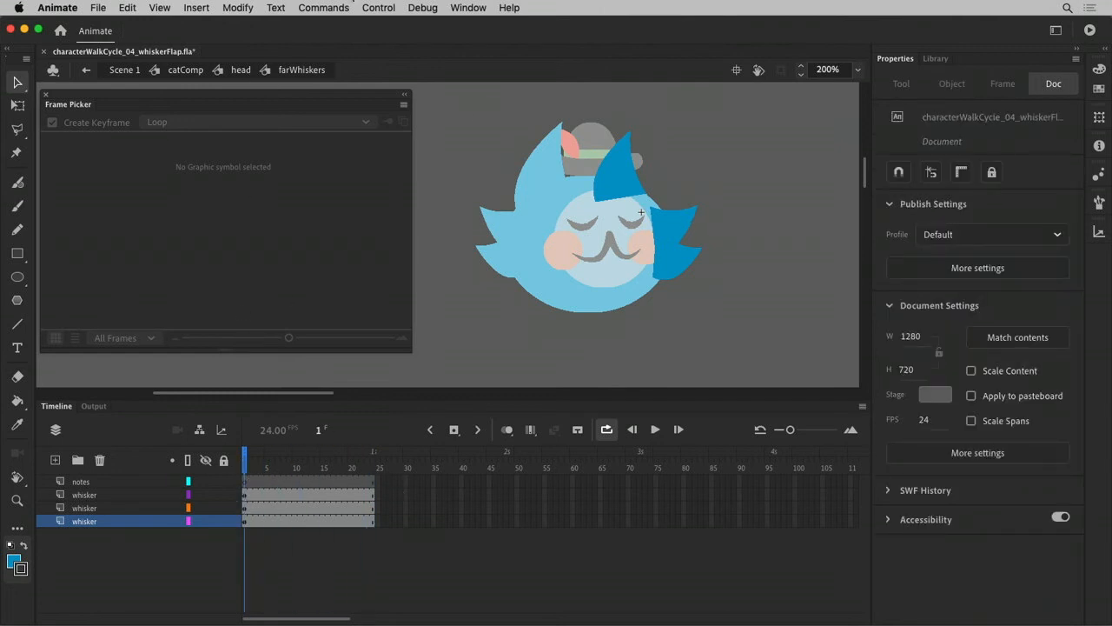
pyautogui.click(241, 70)
pyautogui.click(496, 223)
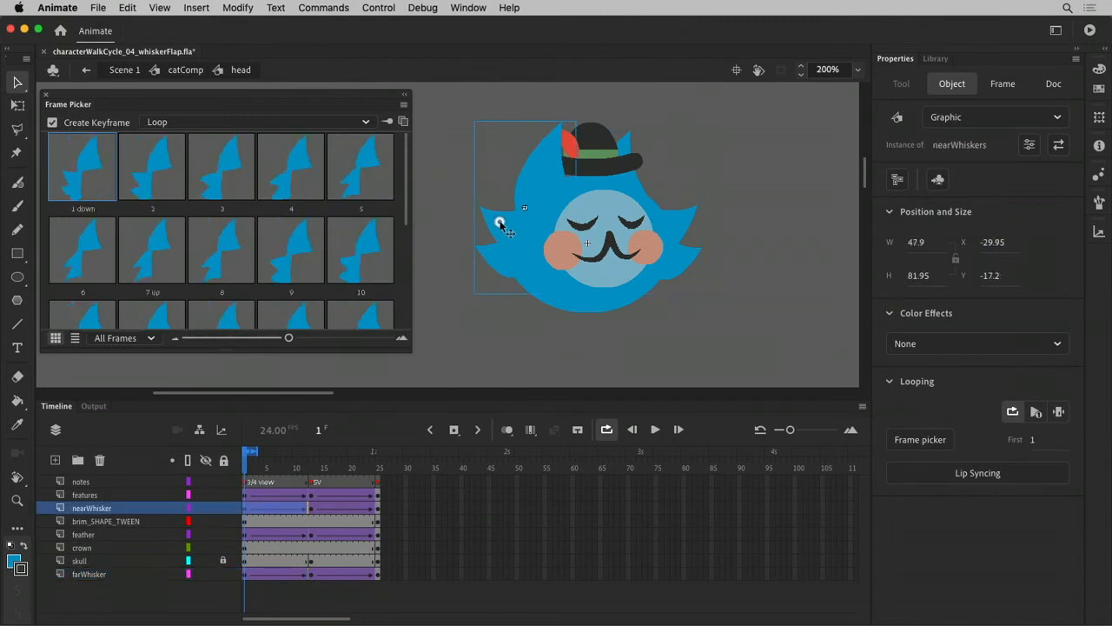
pyautogui.doubleClick(502, 224)
# Step: Step through frames 3 to 12 of the upper whisker layer in the near whiskers symbol, examining which Frame Picker pose each frame uses
pyautogui.moveTo(242, 495); pyautogui.dragTo(258, 496)
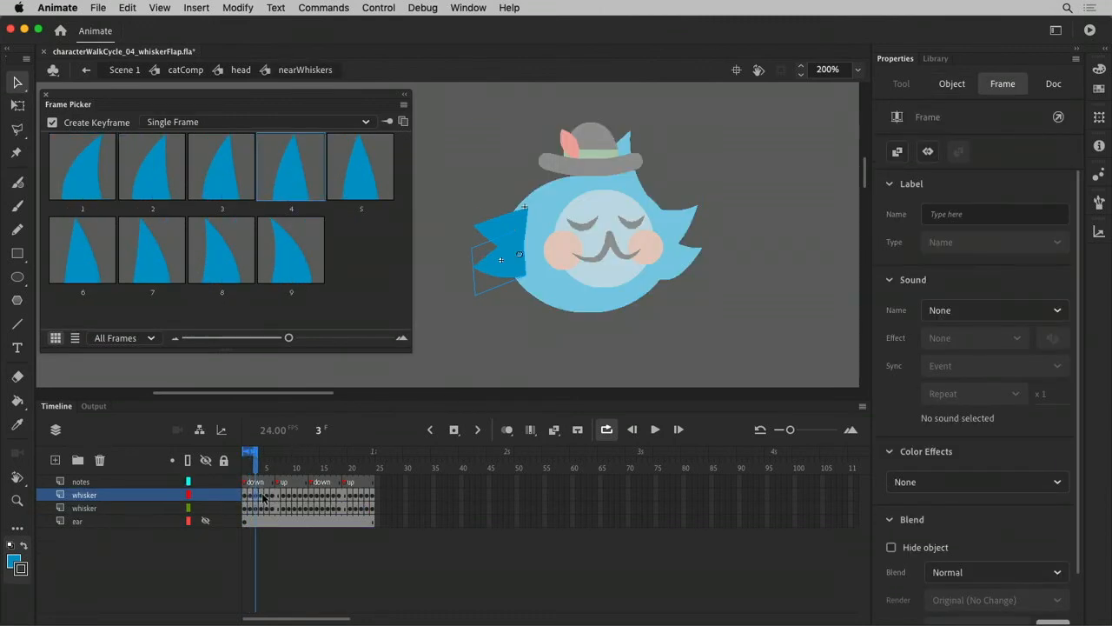
pyautogui.click(261, 497)
pyautogui.click(267, 497)
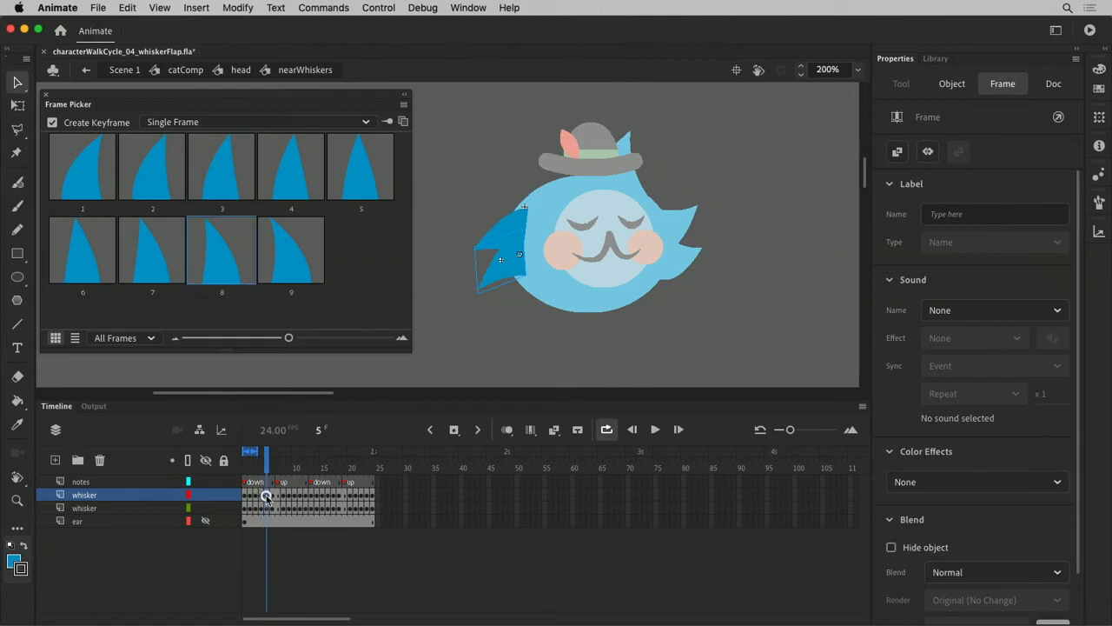
pyautogui.click(272, 497)
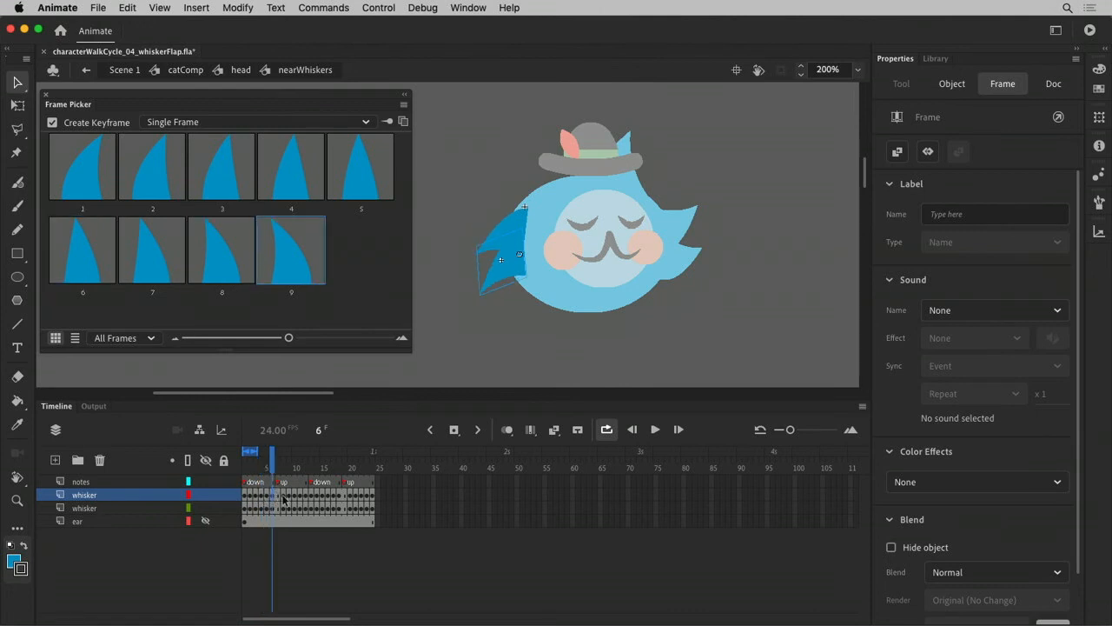
pyautogui.click(282, 497)
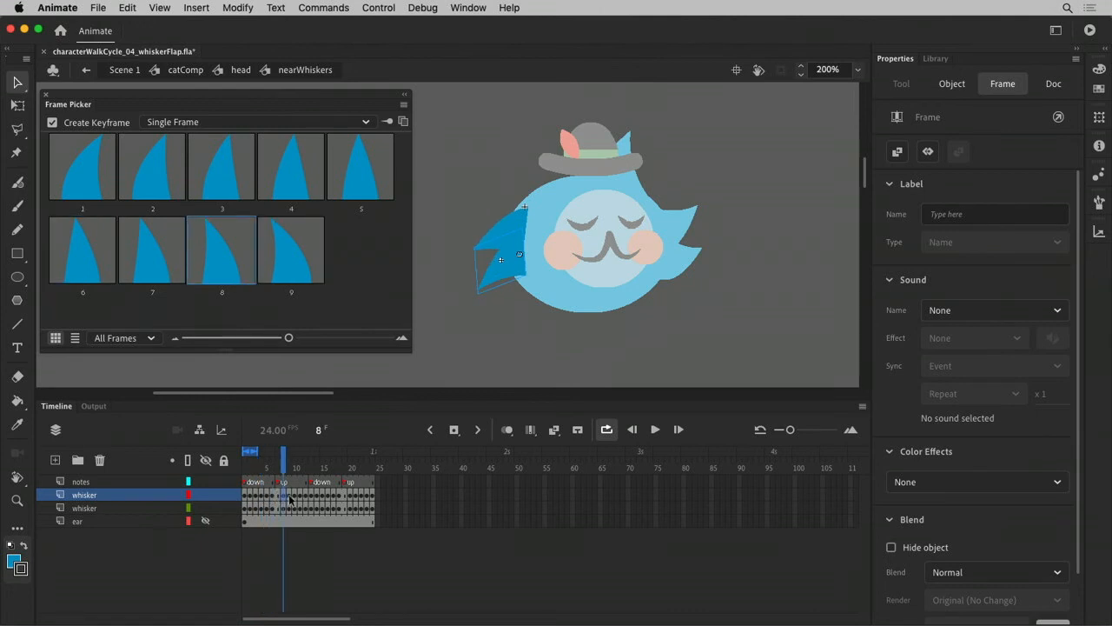
pyautogui.click(289, 498)
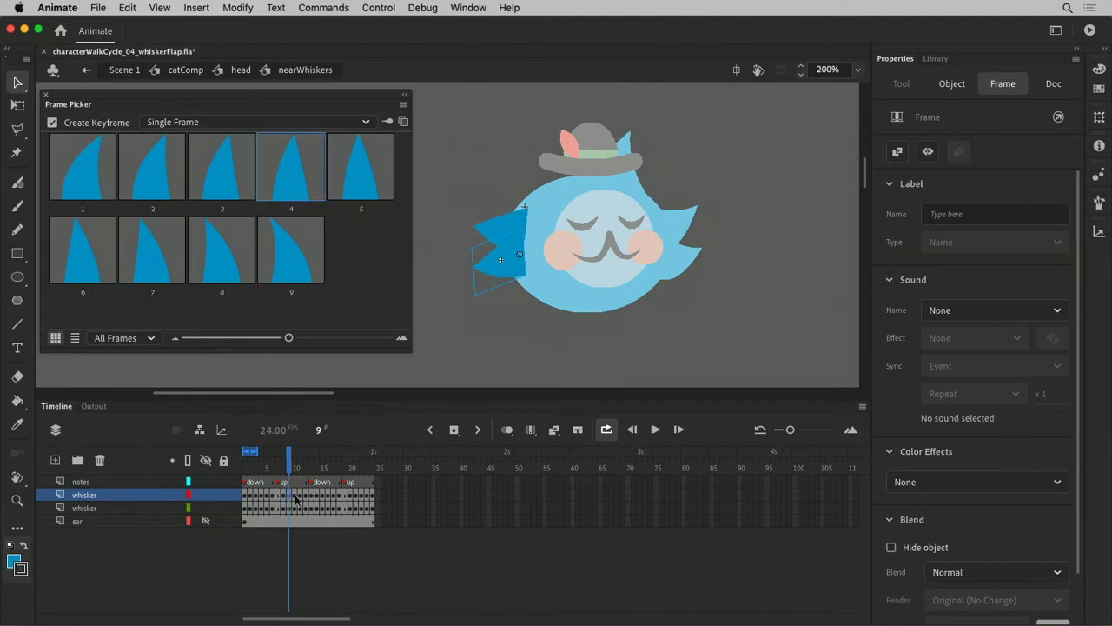
pyautogui.click(295, 498)
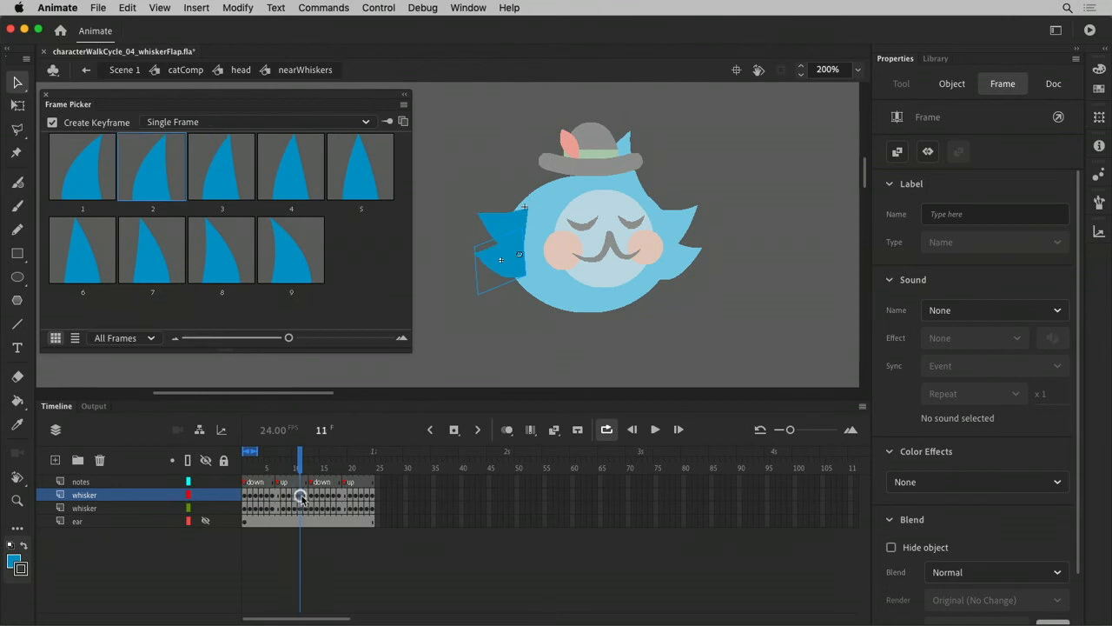
pyautogui.click(305, 498)
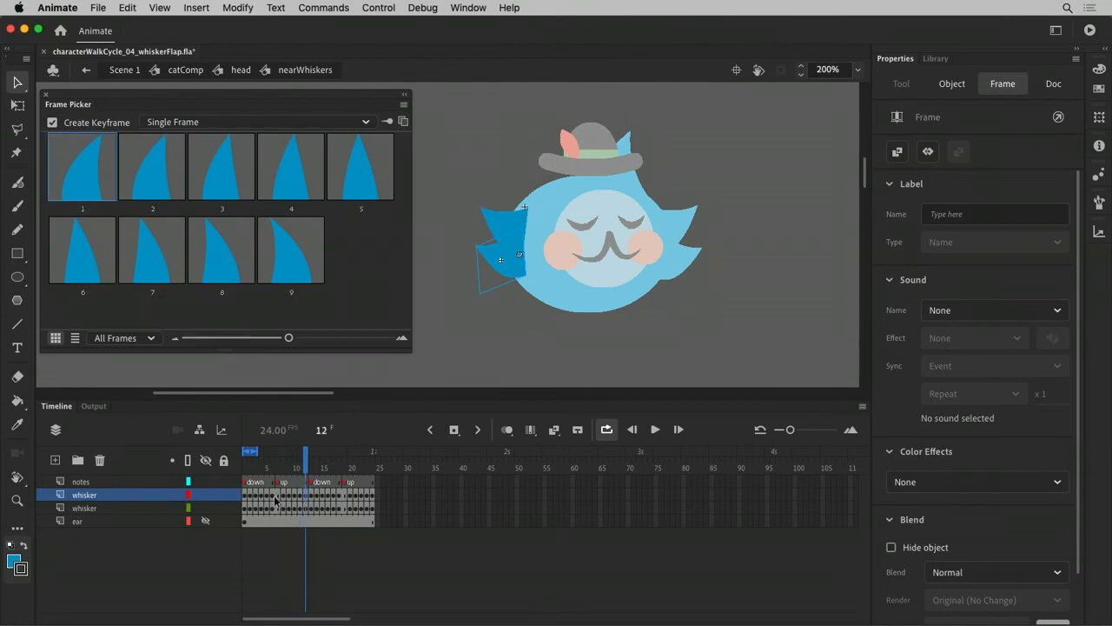
pyautogui.click(284, 497)
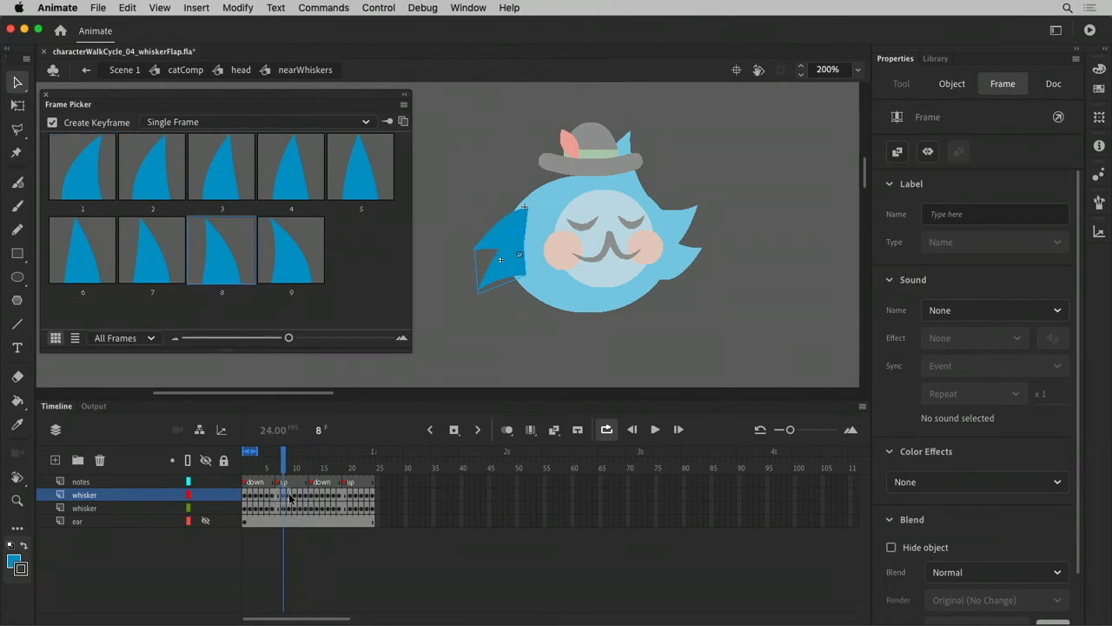
pyautogui.click(289, 498)
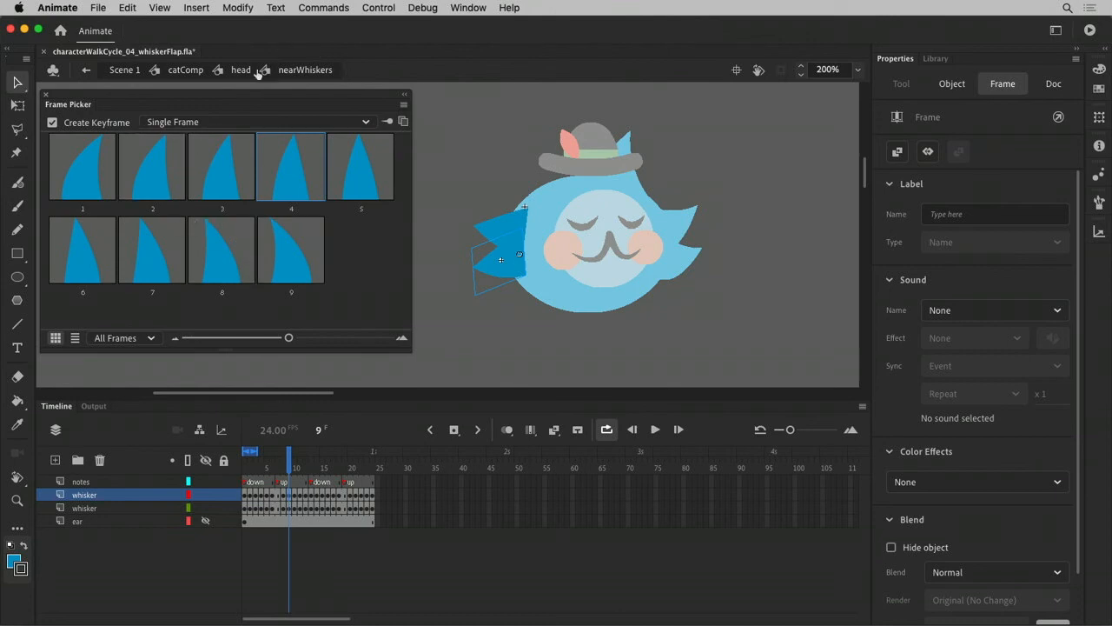
# Step: Return to the far whiskers symbol through the head and go to frame 1
pyautogui.click(682, 220)
pyautogui.doubleClick(681, 221)
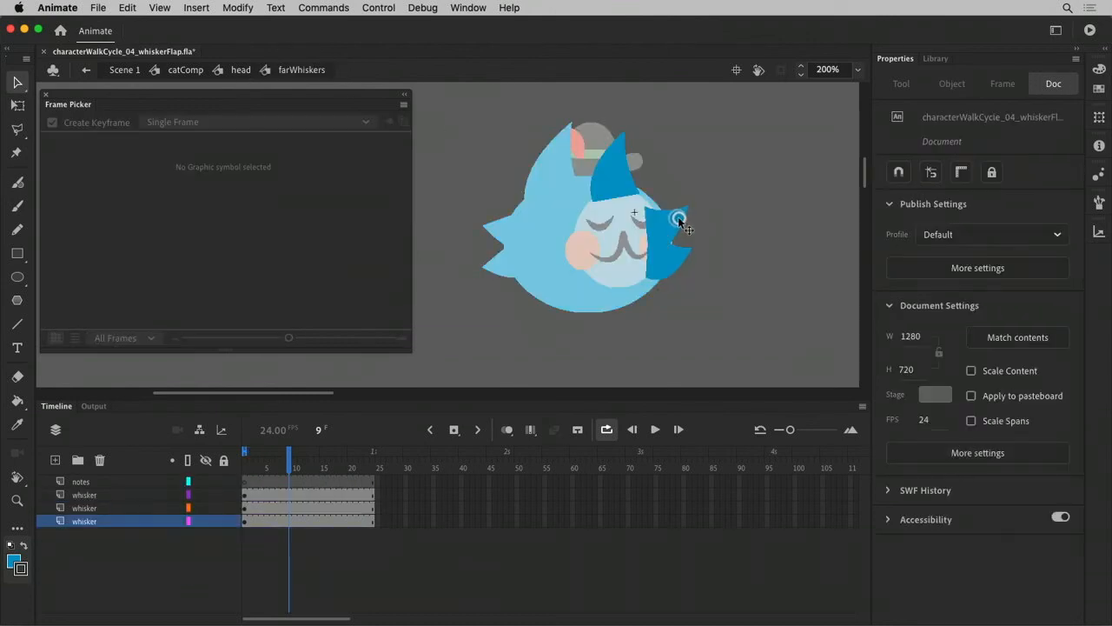
pyautogui.click(250, 470)
pyautogui.click(744, 117)
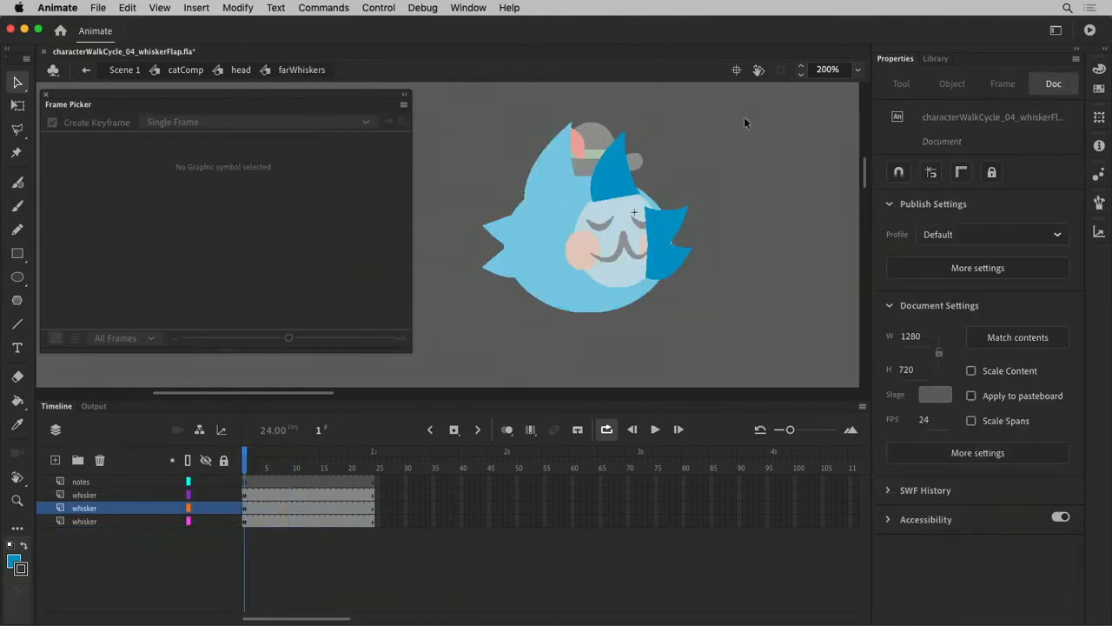
# Step: Assign poses 1, 2, 4, 6, 8 and 9 to the upper far whisker on frames 1 to 6 with the Frame Picker
pyautogui.click(654, 223)
pyautogui.click(96, 157)
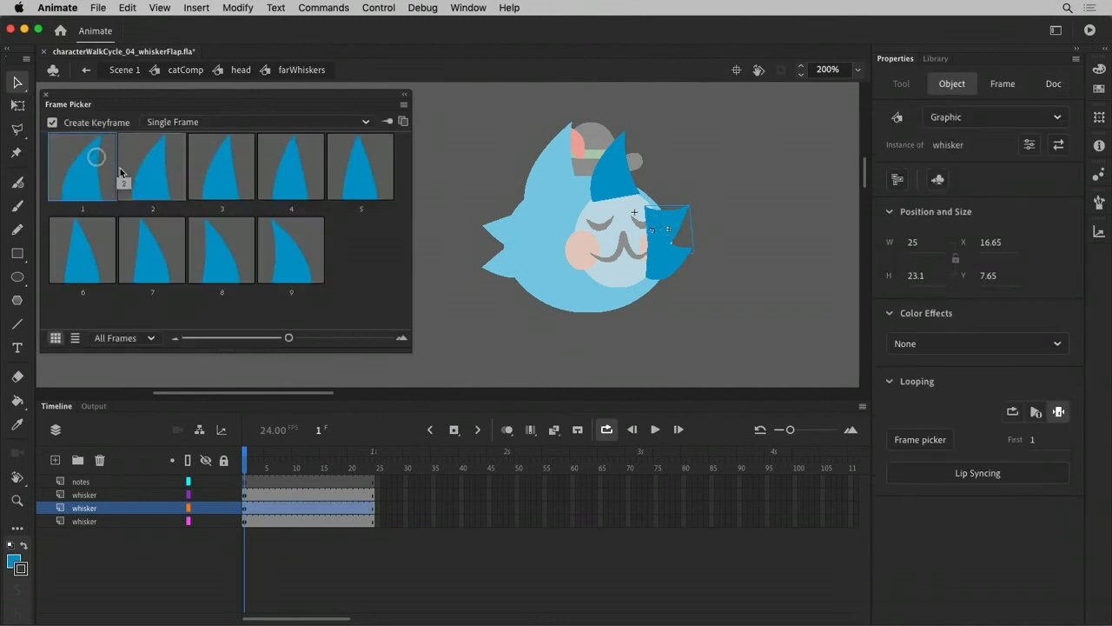
pyautogui.press('.')
pyautogui.click(141, 174)
pyautogui.press('.')
pyautogui.click(214, 176)
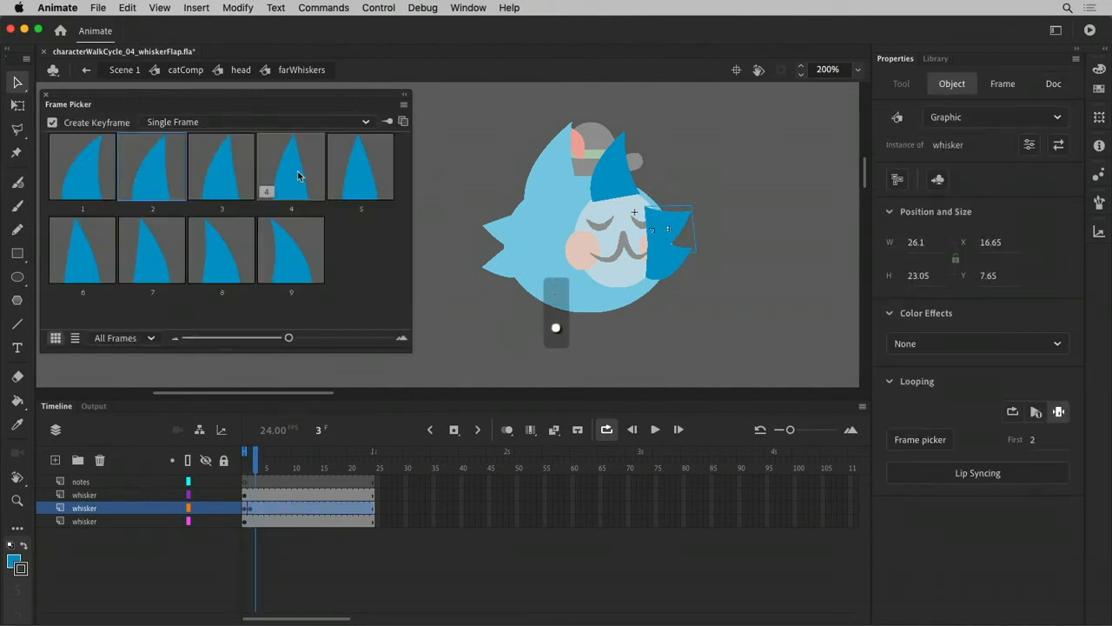
pyautogui.press('.')
pyautogui.click(298, 172)
pyautogui.click(67, 258)
pyautogui.press('.')
pyautogui.click(219, 257)
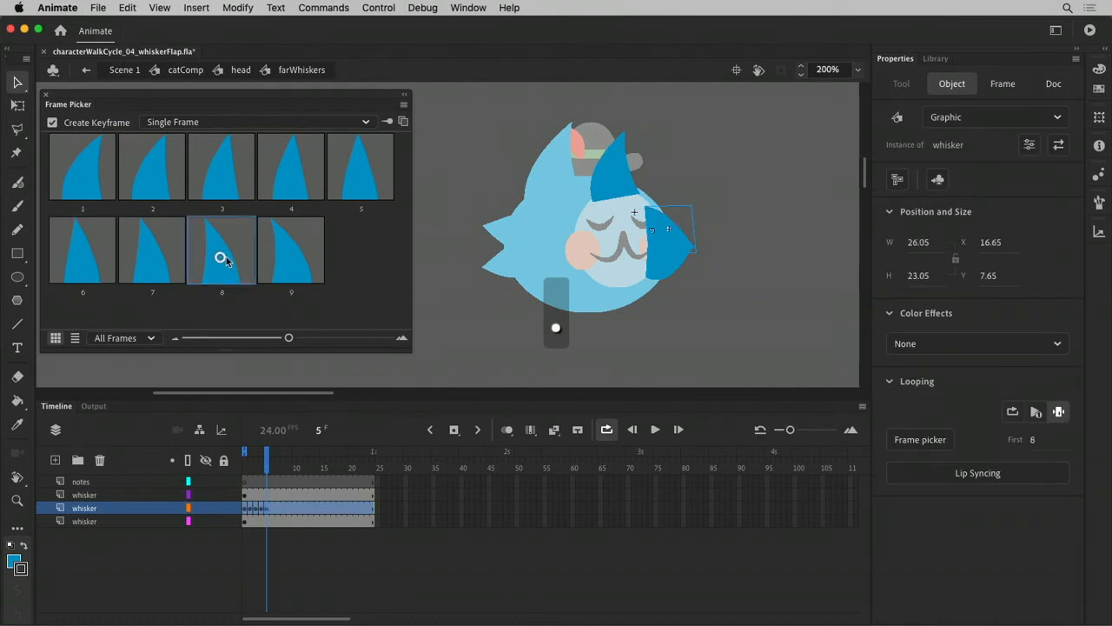
pyautogui.press('.')
pyautogui.click(291, 259)
# Step: Swing the upper far whisker back with pose 8 on frame 8, pose 4 on frame 9, pose 2 on frame 11 and pose 1 on frame 12
pyautogui.press('.')
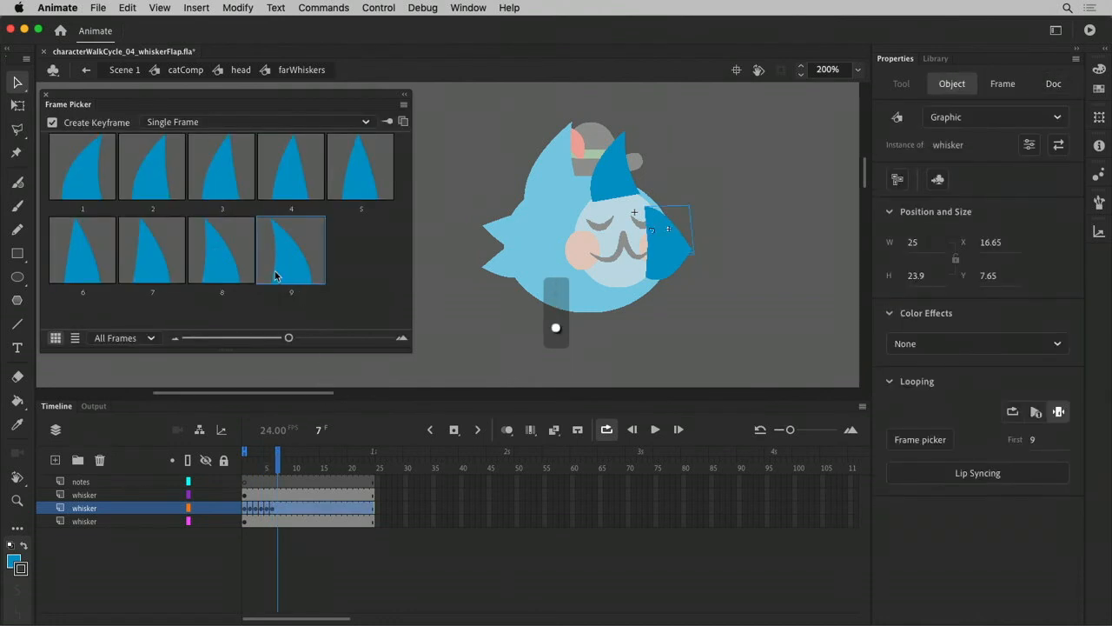
pyautogui.press('.')
pyautogui.press('.')
pyautogui.click(296, 178)
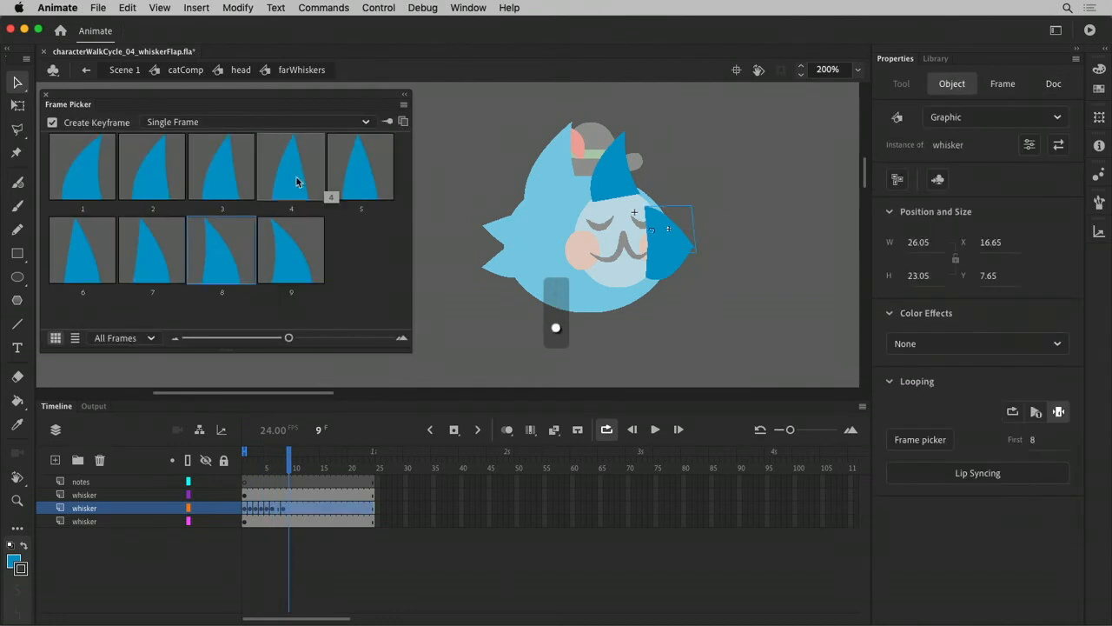
pyautogui.press('.')
pyautogui.press('.')
pyautogui.click(161, 184)
pyautogui.press('.')
pyautogui.click(79, 191)
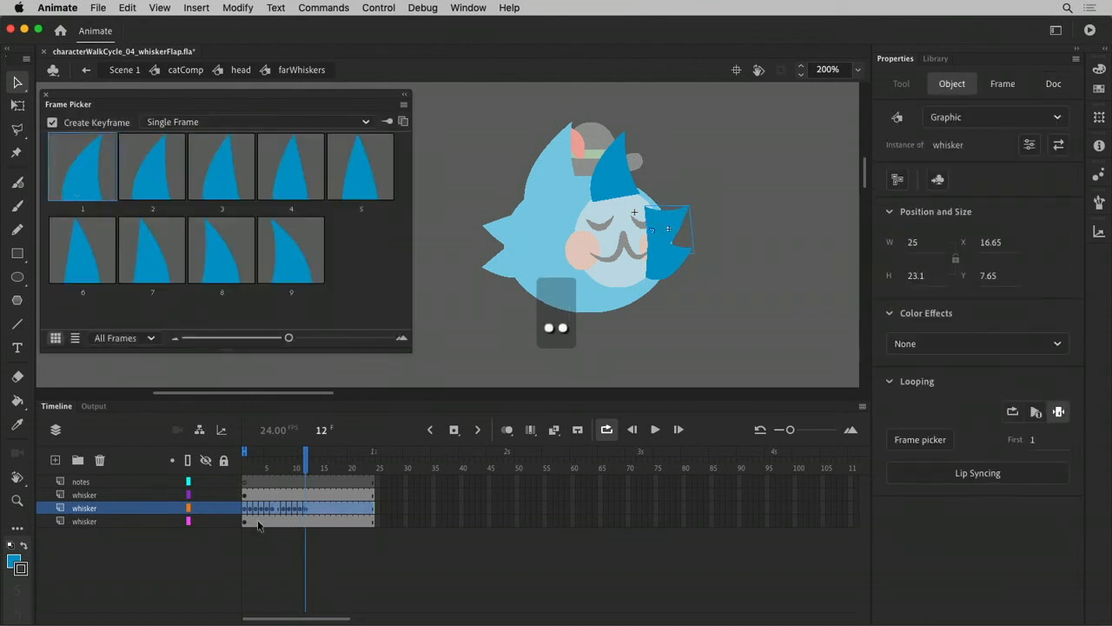
# Step: Duplicate frames 1 to 12 of the upper far whisker's layer into frames 13 to 24
pyautogui.moveTo(245, 509)
pyautogui.mouseDown()
pyautogui.moveTo(279, 509)
pyautogui.moveTo(244, 509)
pyautogui.mouseUp()
pyautogui.click(432, 508)
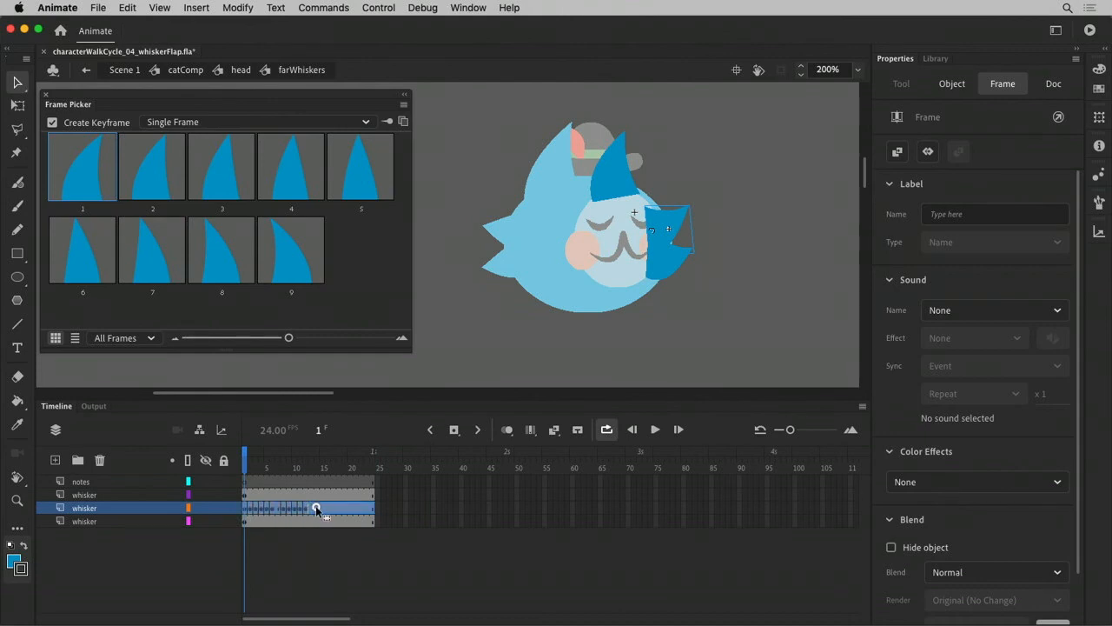
pyautogui.click(427, 495)
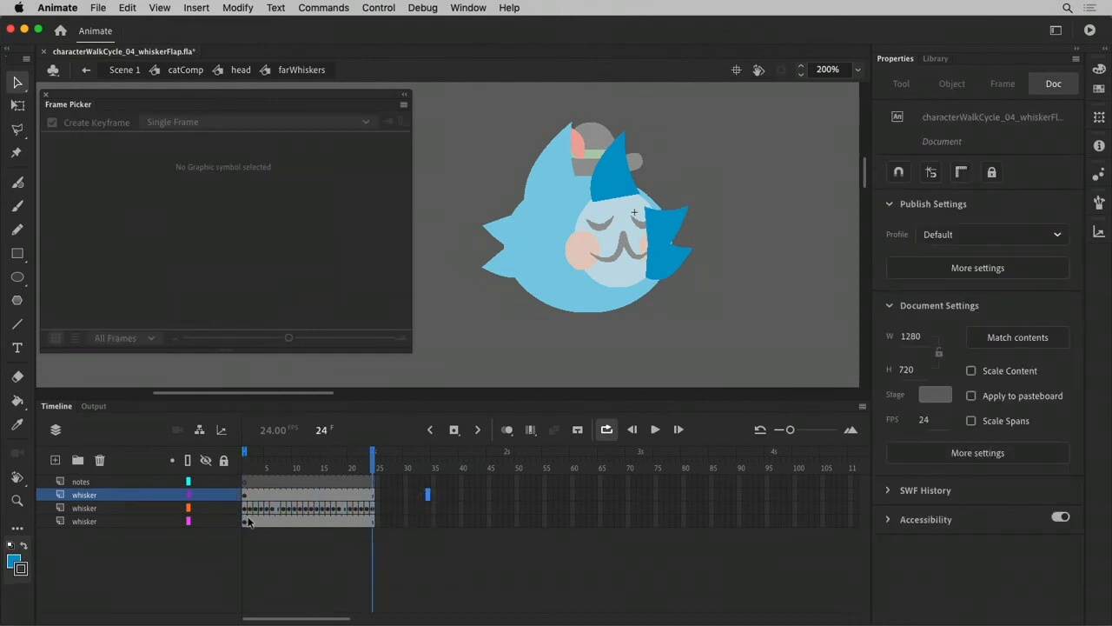
# Step: Starting from frame 1 of the lower far whisker's layer, assign pose 2 on frame 2, pose 4 on frame 3 and pose 6 on frame 4
pyautogui.click(248, 521)
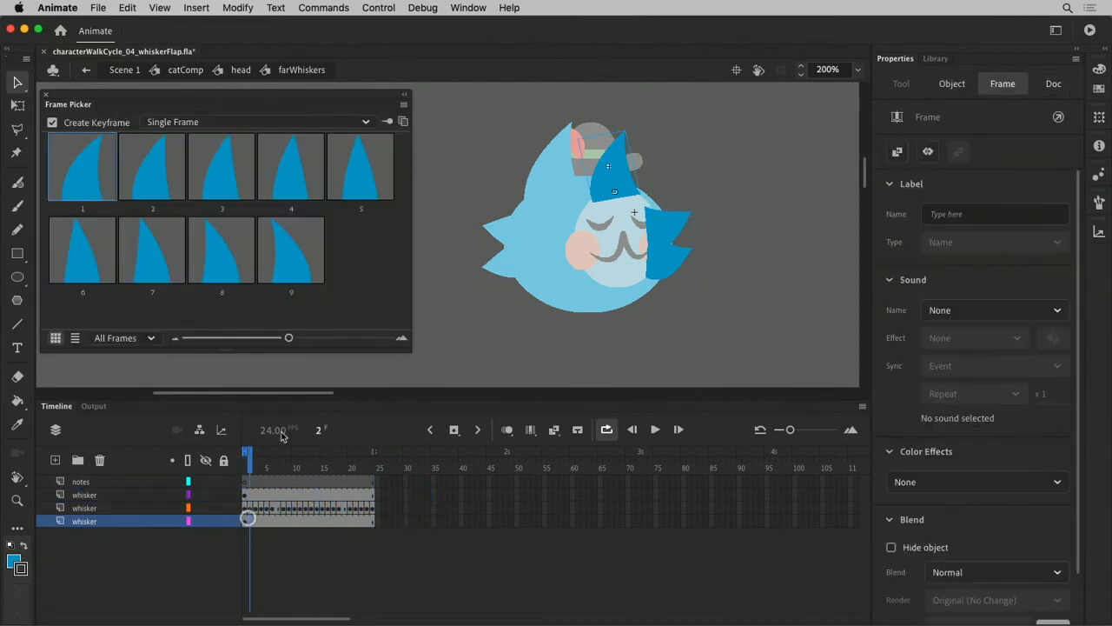
pyautogui.click(244, 494)
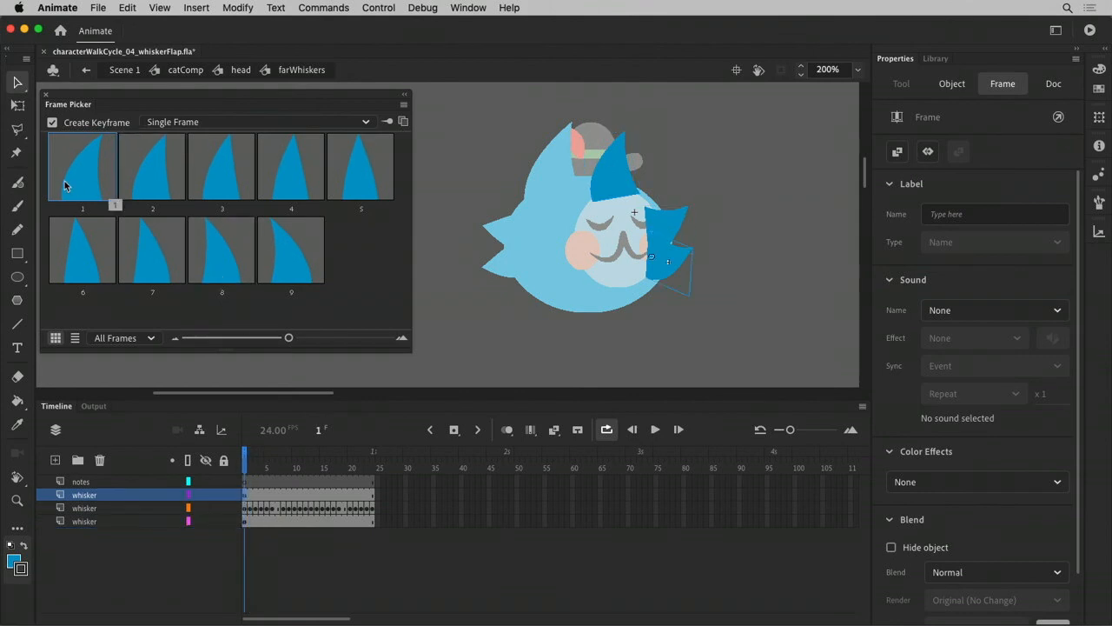
pyautogui.press('.')
pyautogui.click(156, 155)
pyautogui.press('.')
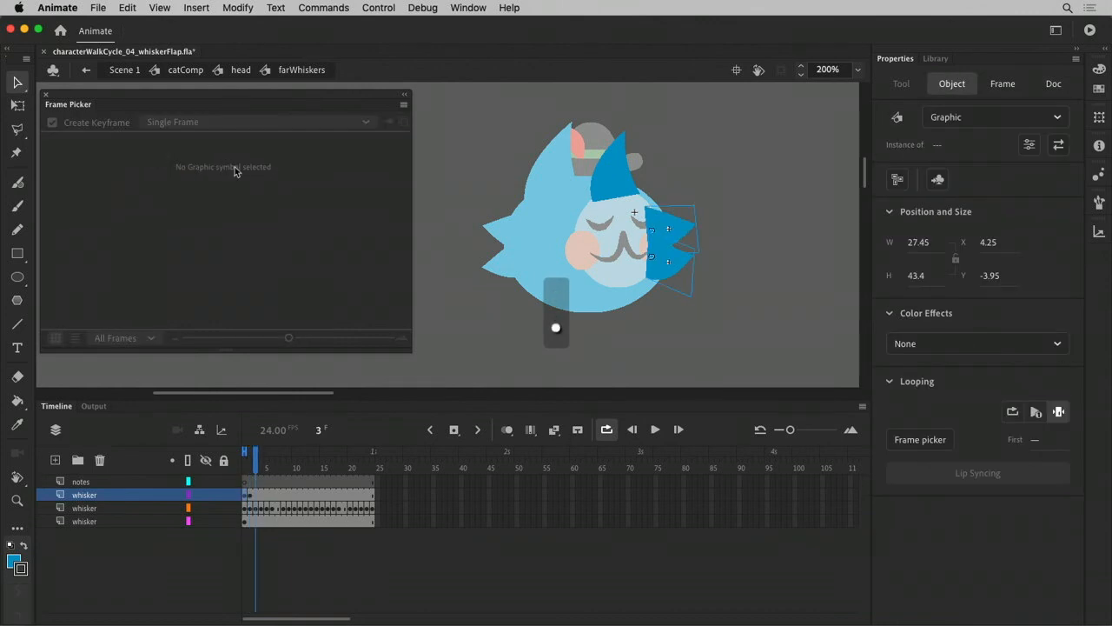
pyautogui.click(255, 494)
pyautogui.click(300, 165)
pyautogui.press('.')
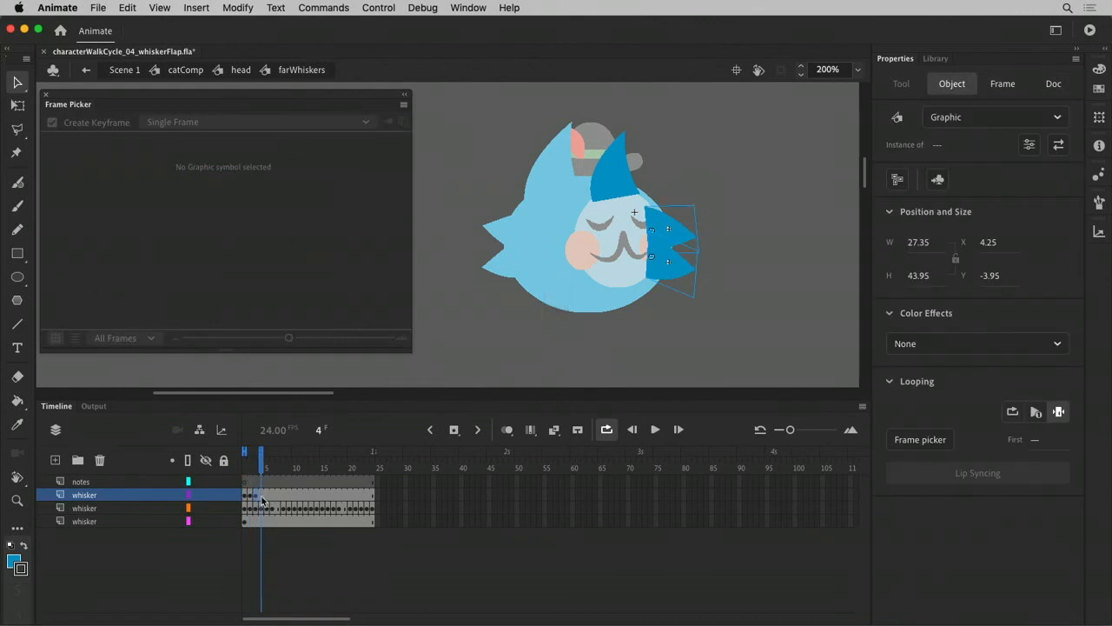
pyautogui.click(262, 495)
pyautogui.click(671, 265)
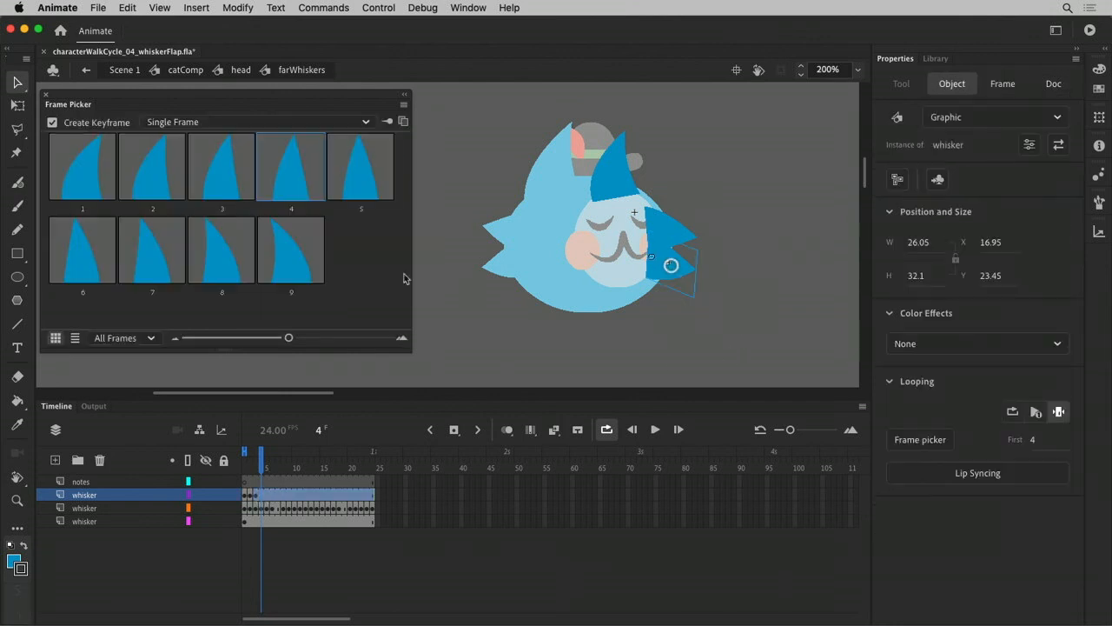
pyautogui.click(80, 272)
pyautogui.press('.')
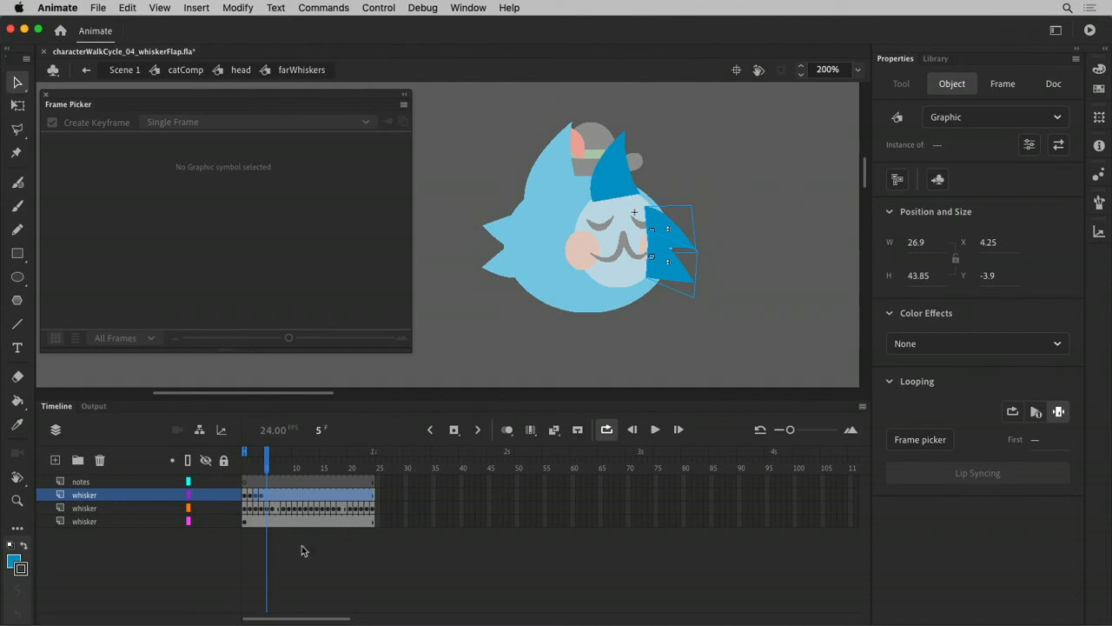
# Step: Assign pose 8 on frame 5 and pose 9 on frame 6 to the lower far whisker
pyautogui.click(531, 455)
pyautogui.click(726, 267)
pyautogui.click(689, 284)
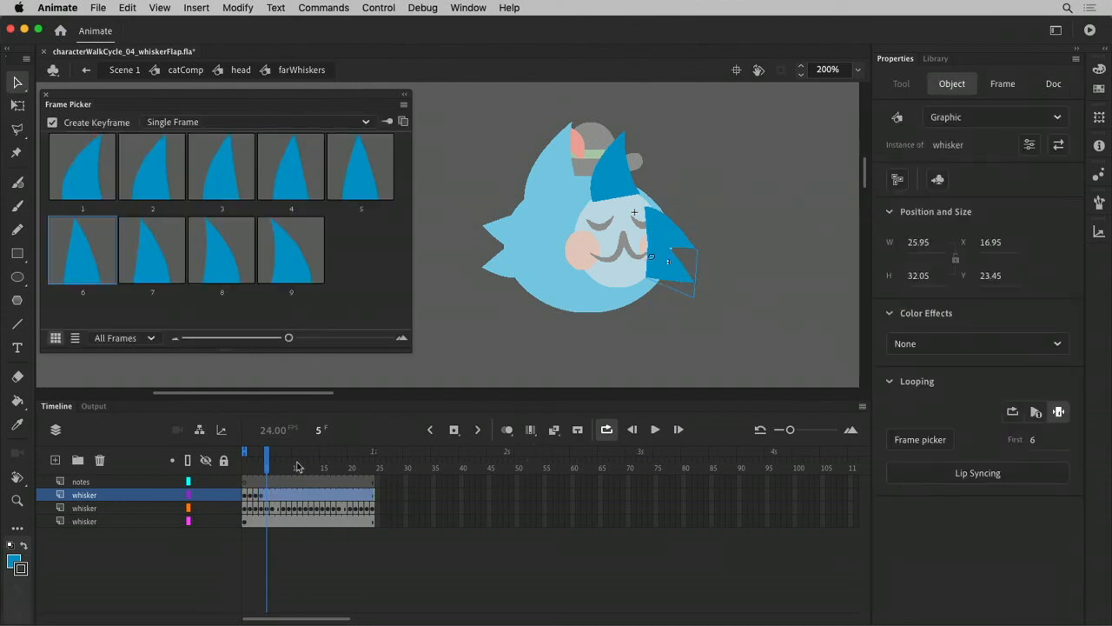
pyautogui.click(274, 497)
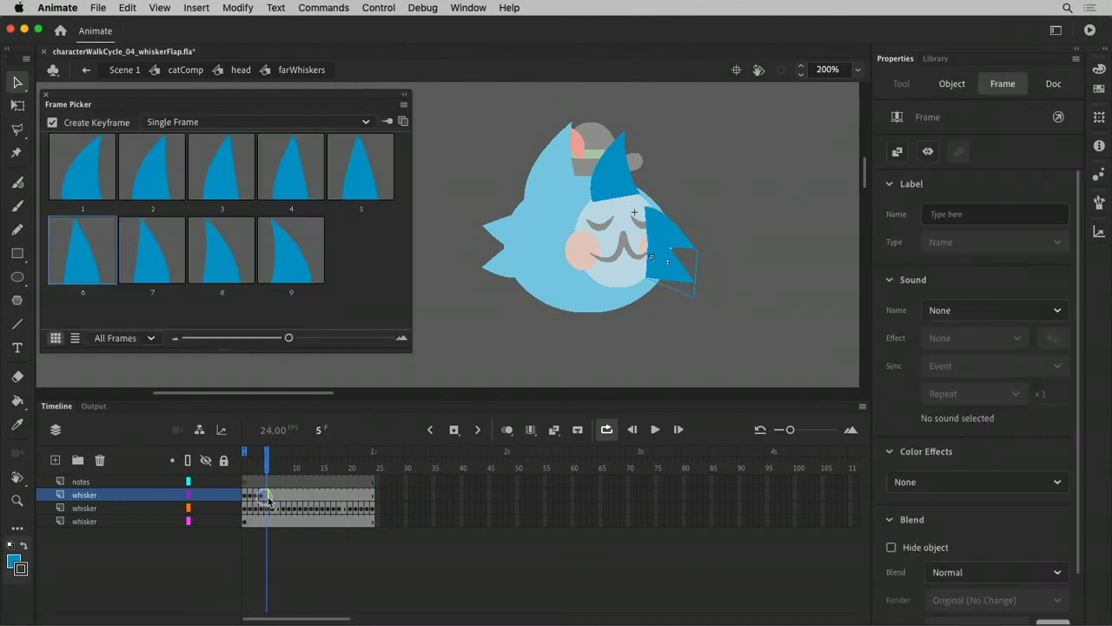
pyautogui.click(268, 498)
pyautogui.click(233, 280)
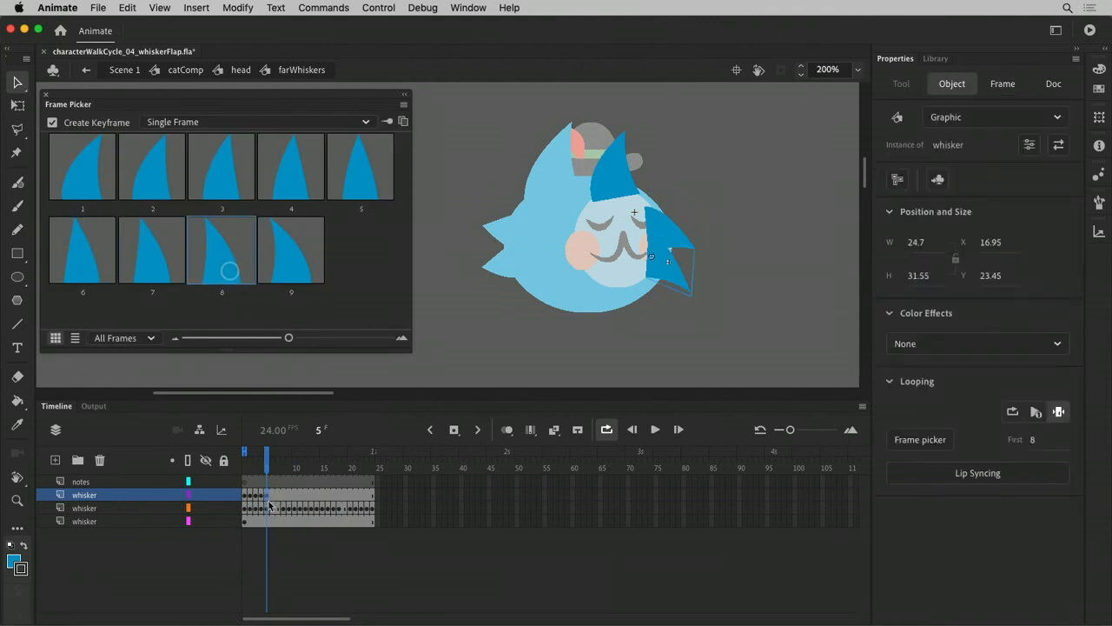
pyautogui.click(273, 498)
pyautogui.click(284, 269)
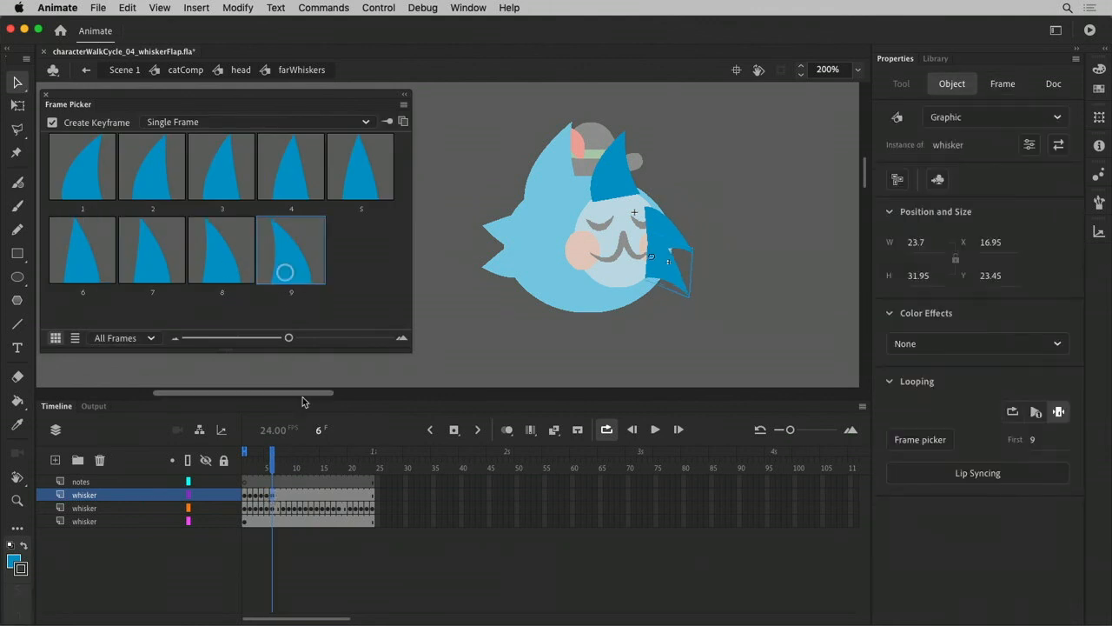
# Step: Swing the lower far whisker back with poses 8, 4, 3, 2 and 1 on frames 8 to 12
pyautogui.click(284, 494)
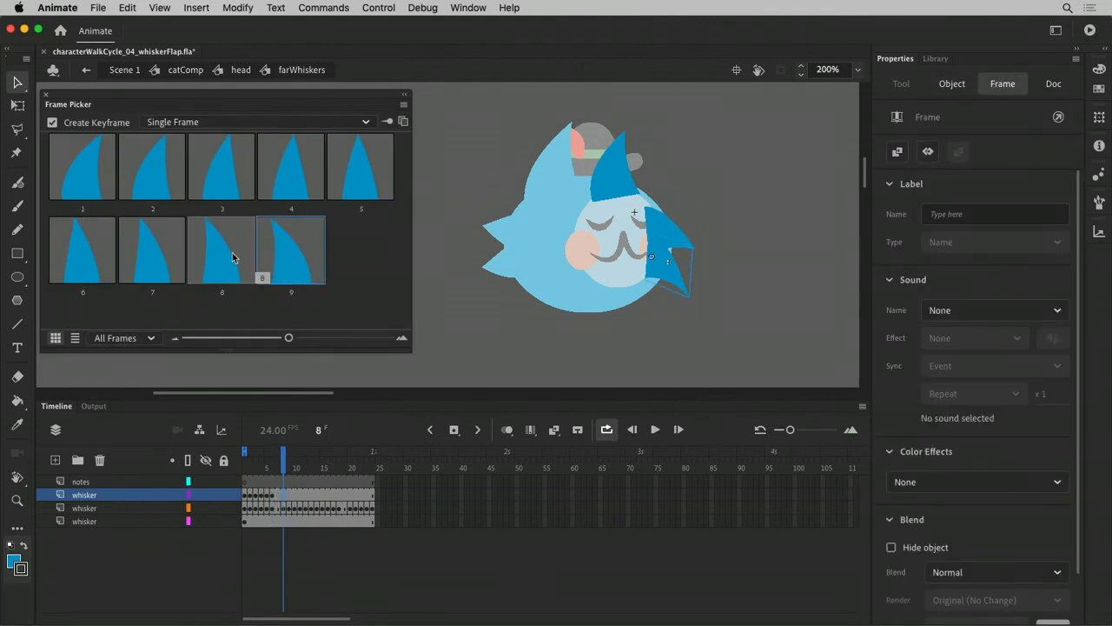
pyautogui.click(233, 255)
pyautogui.click(289, 494)
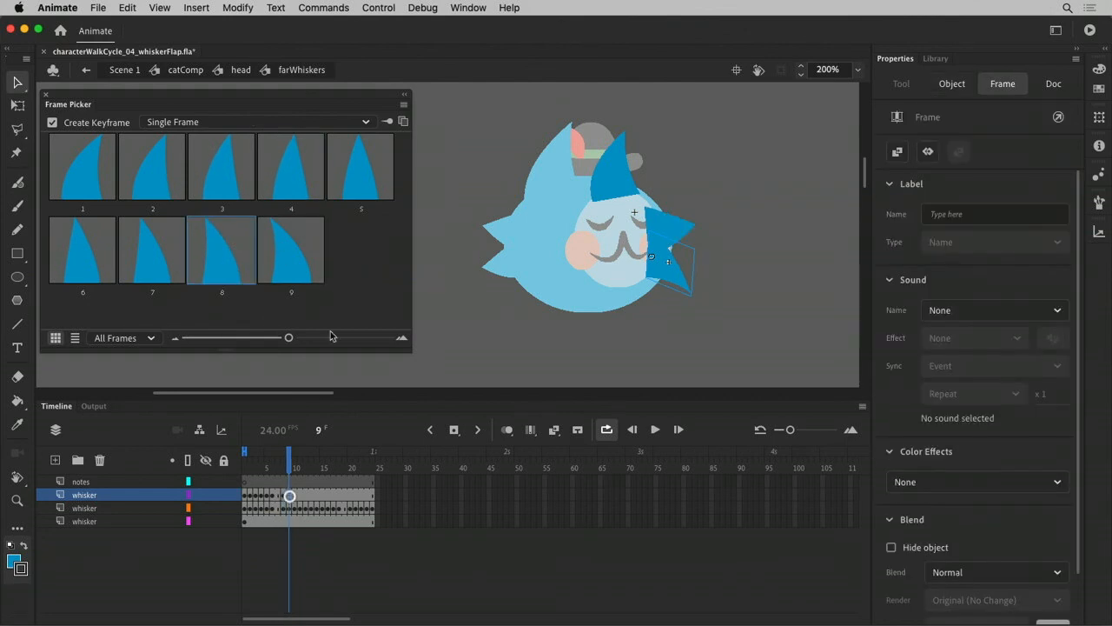
pyautogui.click(293, 193)
pyautogui.press('.')
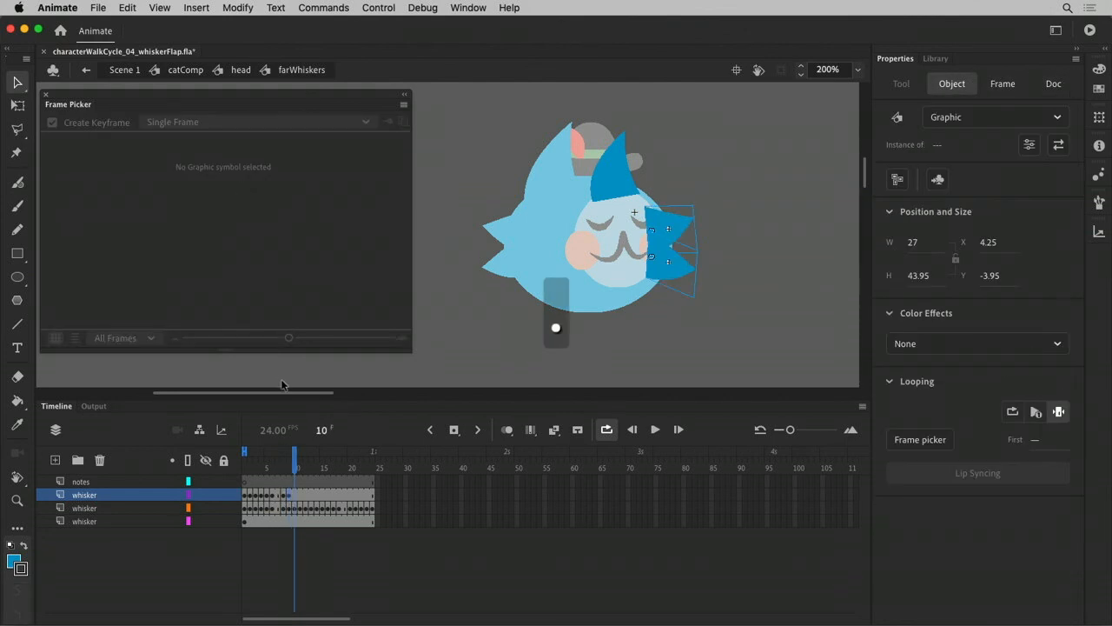
pyautogui.click(295, 498)
pyautogui.click(198, 193)
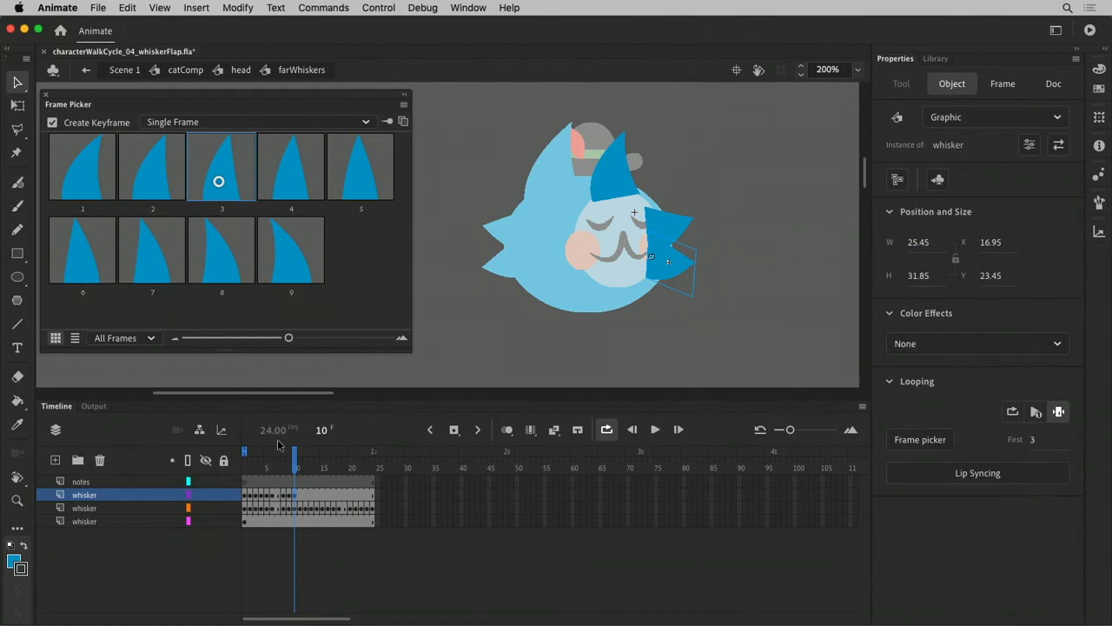
pyautogui.click(299, 497)
pyautogui.click(154, 174)
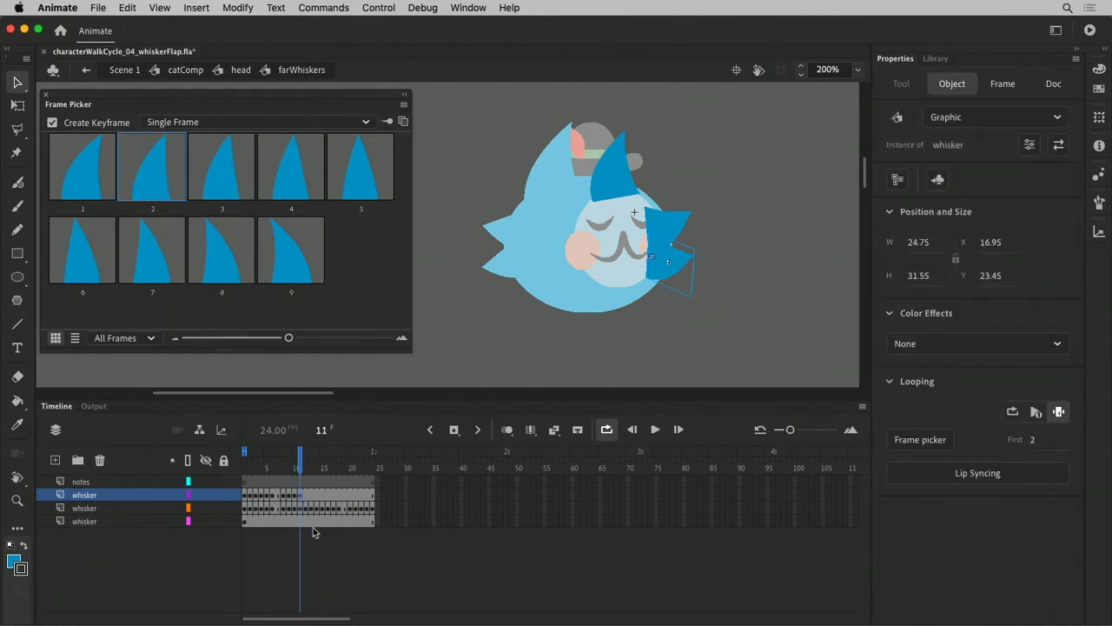
pyautogui.click(313, 497)
pyautogui.click(305, 496)
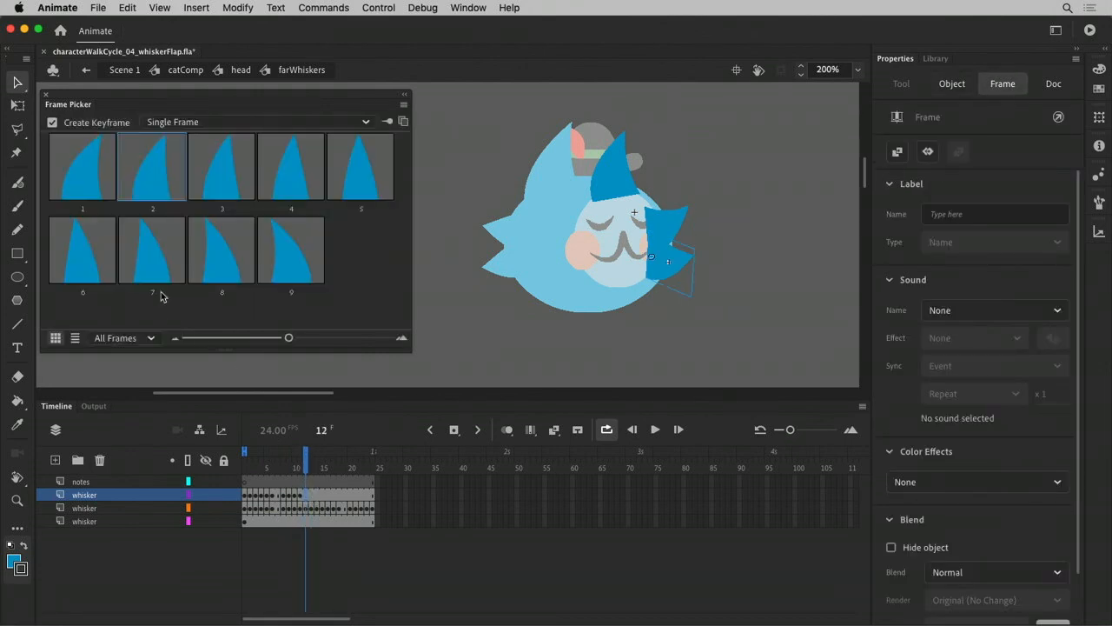
pyautogui.click(85, 145)
# Step: Duplicate the lower far whisker's first 12 frames into frames 13 to 24 and play the walk cycle in catComp
pyautogui.moveTo(246, 496); pyautogui.dragTo(357, 496)
pyautogui.click(198, 70)
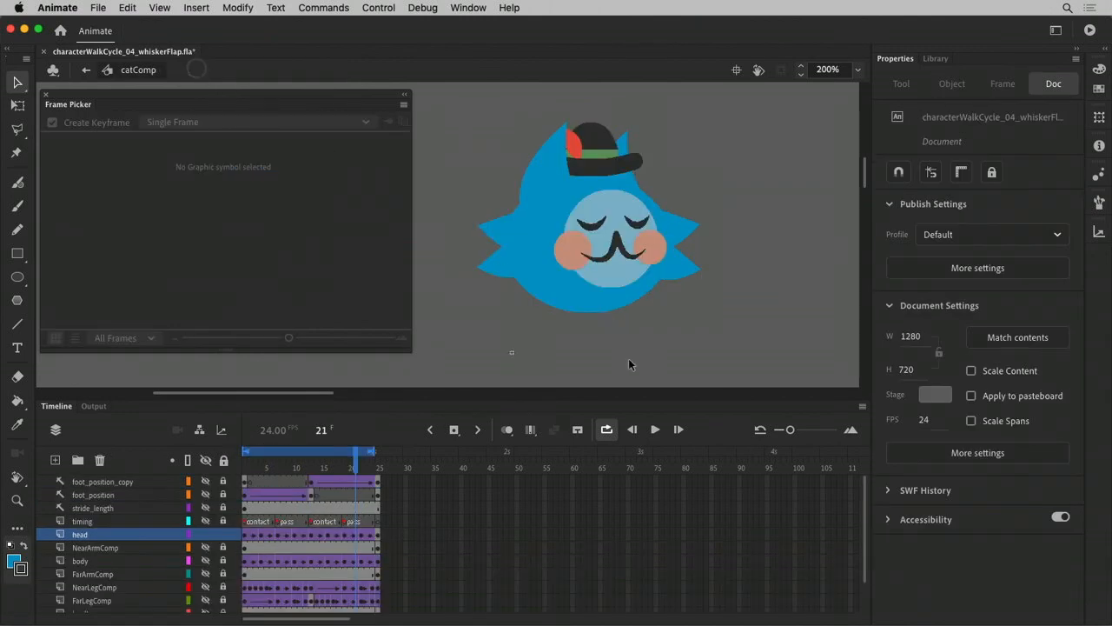
pyautogui.click(655, 429)
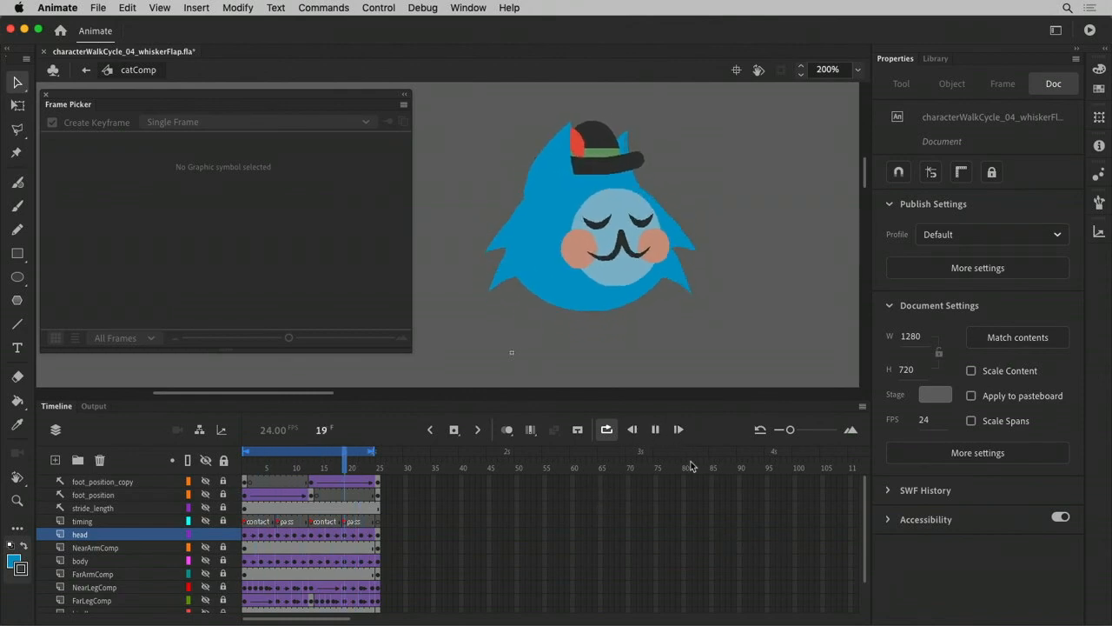